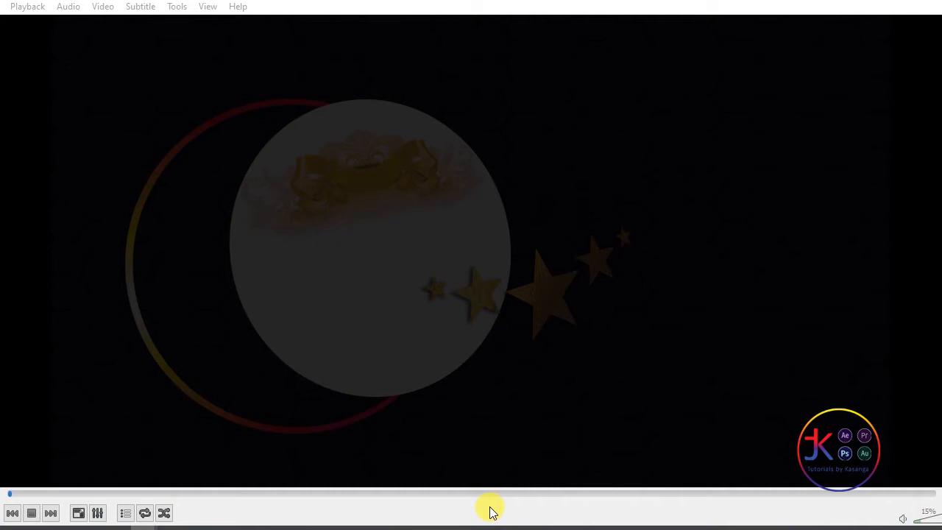
Step: Preview XELSPI STUDIOS 3.png and the social icons image, checking the icons against the transparency grid
{"action": "key", "text": "ctrl+shift"}
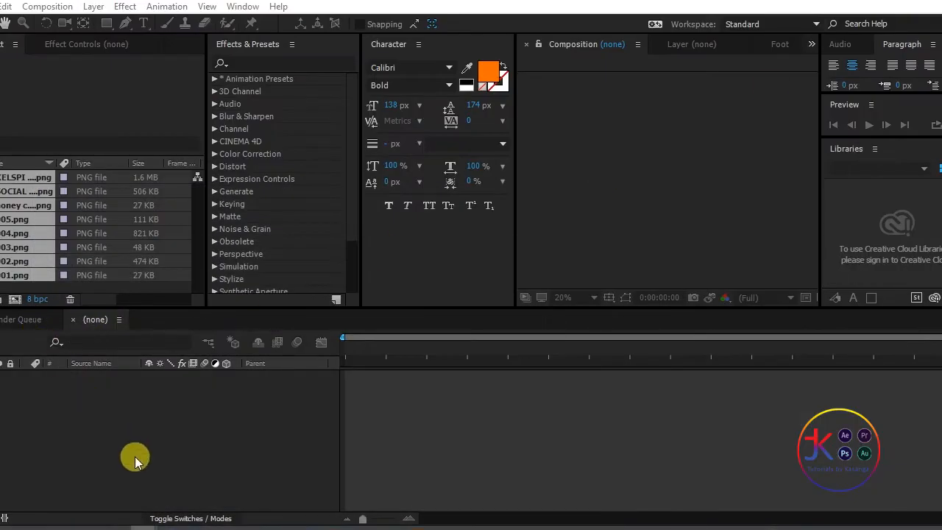
{"action": "left_click", "coordinate": [135, 456]}
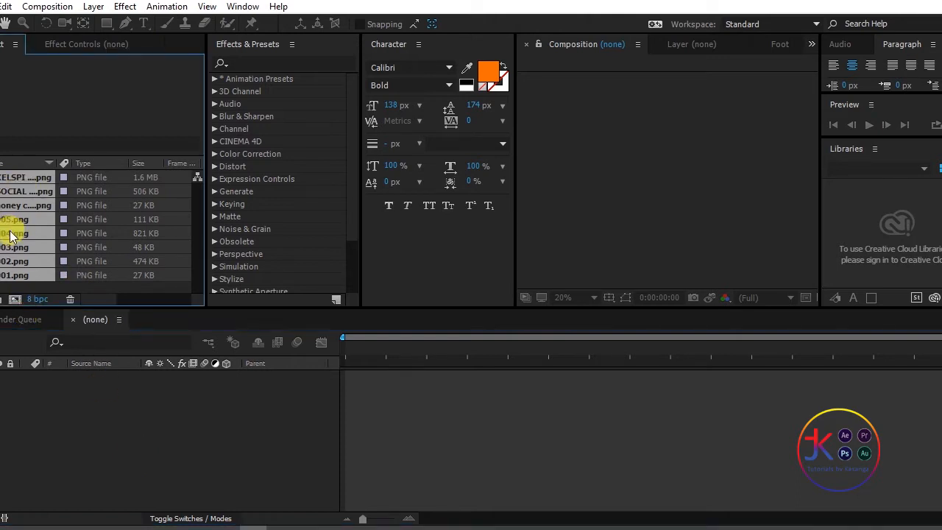
{"action": "left_click", "coordinate": [10, 178]}
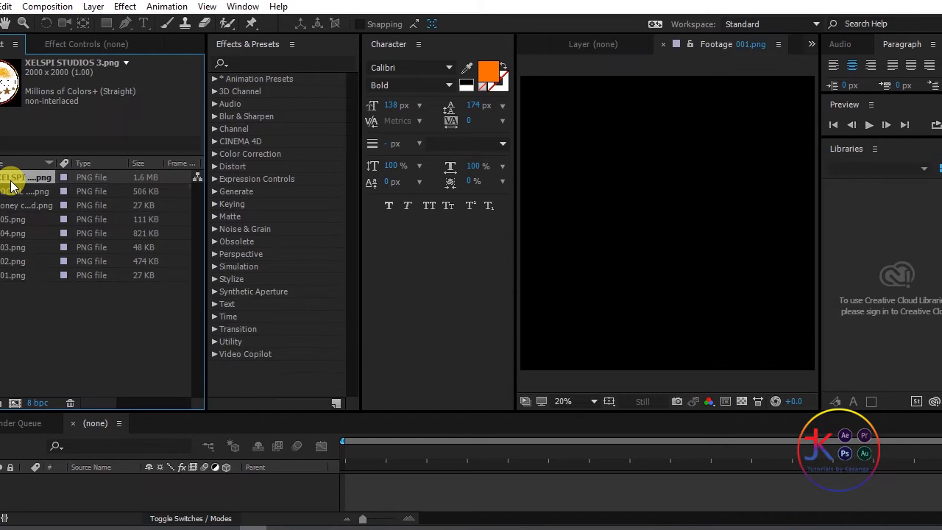
{"action": "double_click", "coordinate": [11, 184]}
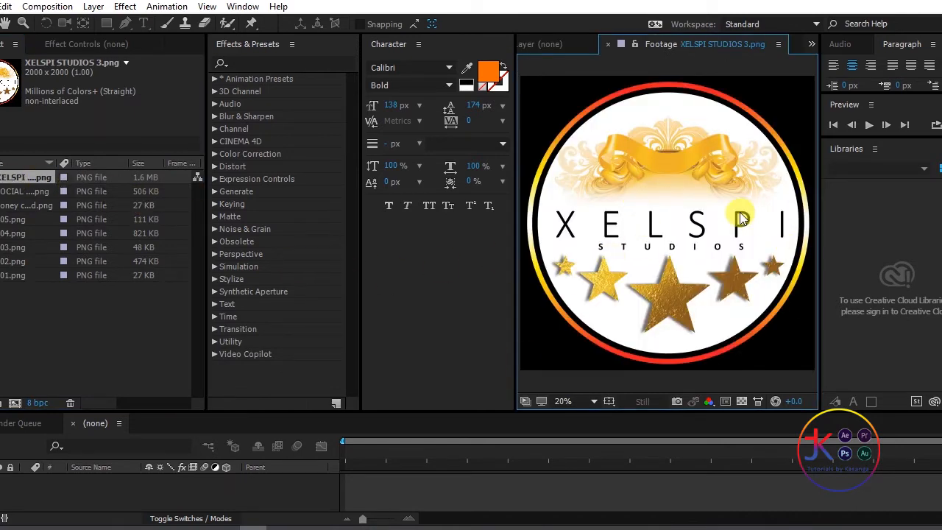
{"action": "left_click", "coordinate": [13, 192]}
{"action": "double_click", "coordinate": [14, 192]}
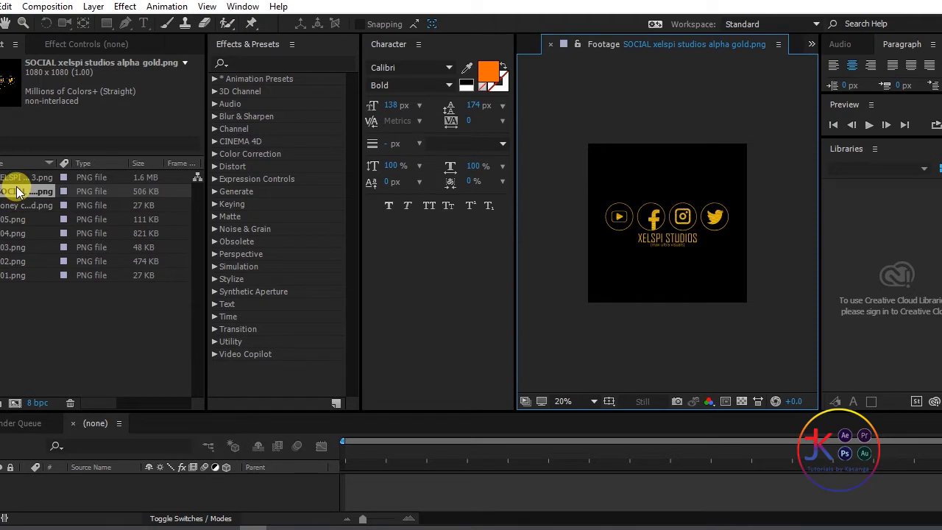
{"action": "left_click", "coordinate": [742, 403]}
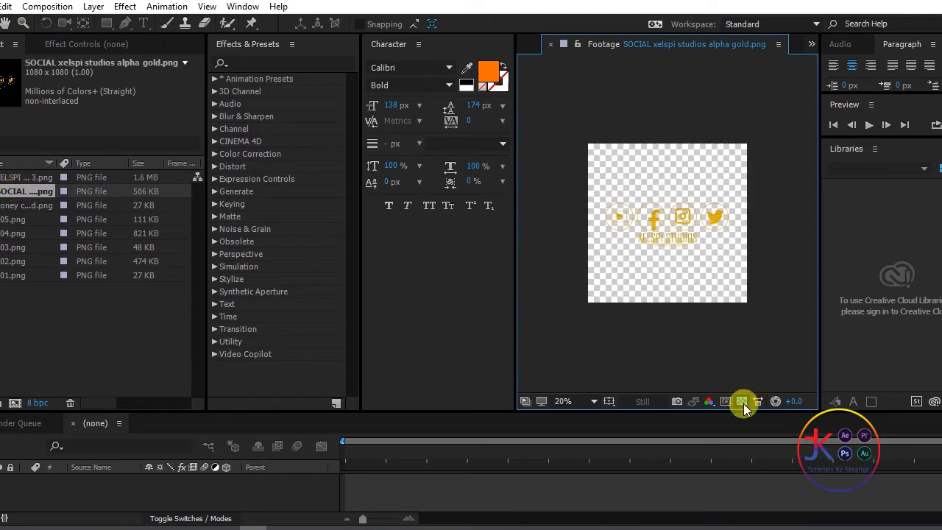
{"action": "left_click", "coordinate": [742, 403]}
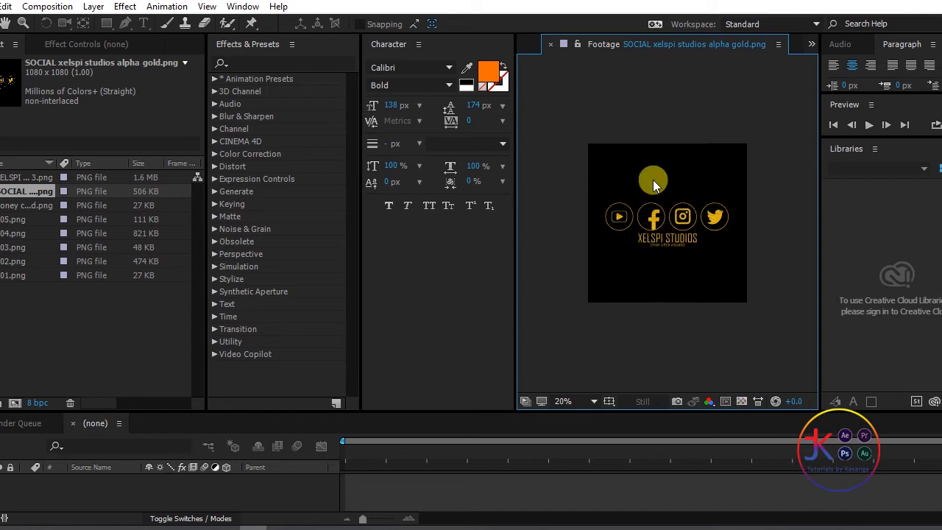
Step: Preview the honeycomb background, the ring image 005.png and the complete XELSPI STUDIOS logo
{"action": "left_click", "coordinate": [14, 207]}
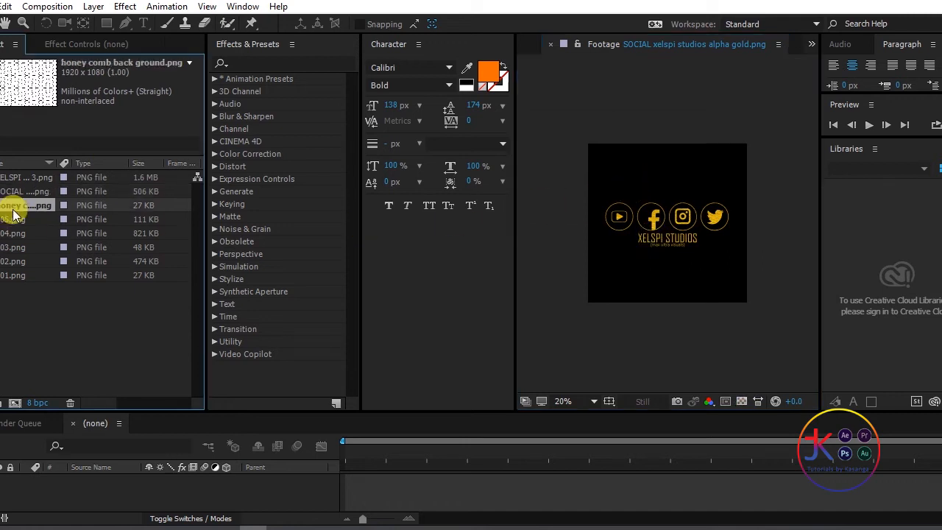
{"action": "double_click", "coordinate": [13, 210]}
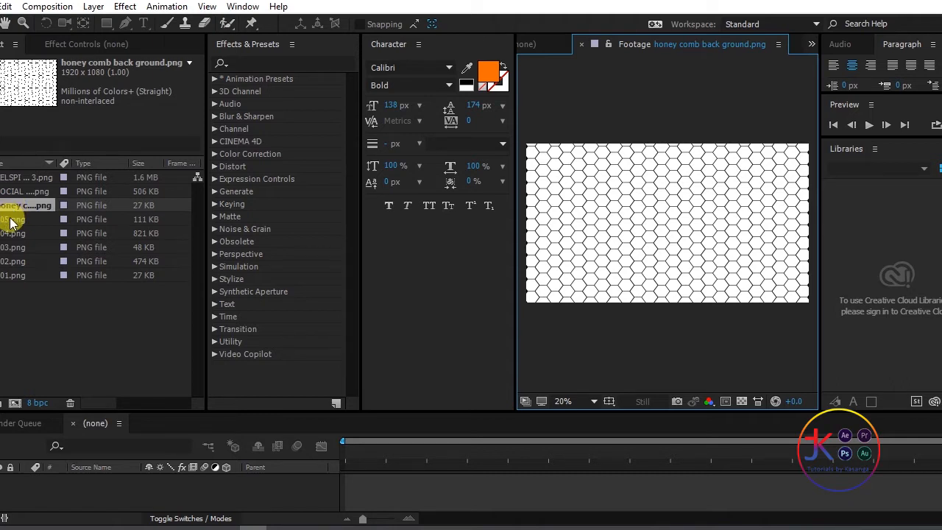
{"action": "double_click", "coordinate": [12, 221]}
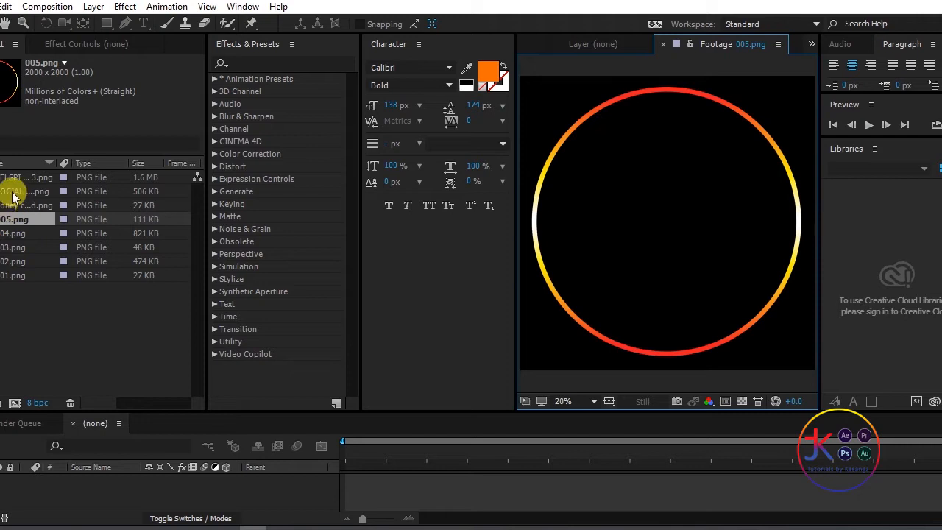
{"action": "double_click", "coordinate": [18, 179]}
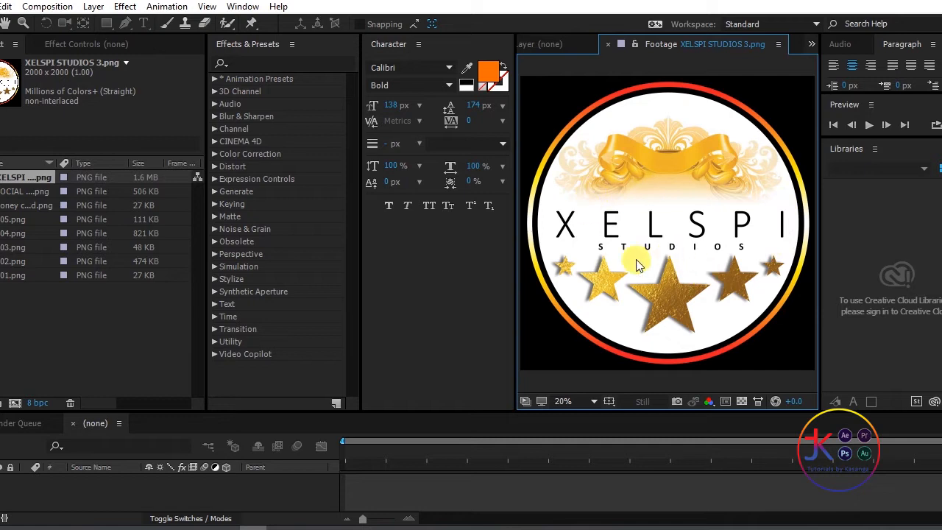
Step: Preview the separate logo pieces 001.png through 005.png one by one, viewing 001.png against the transparency grid
{"action": "double_click", "coordinate": [25, 275]}
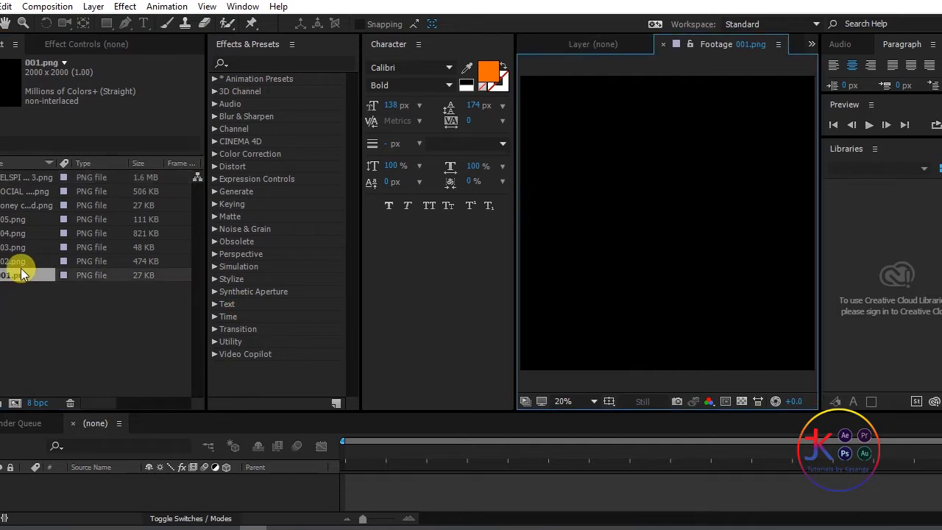
{"action": "left_click", "coordinate": [739, 400]}
{"action": "left_click", "coordinate": [739, 400]}
{"action": "left_click", "coordinate": [740, 399]}
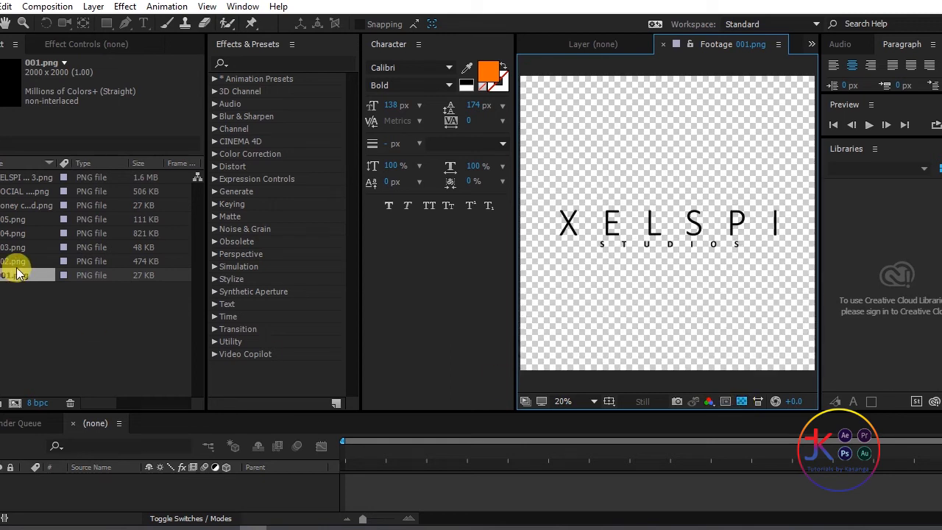
{"action": "double_click", "coordinate": [17, 263]}
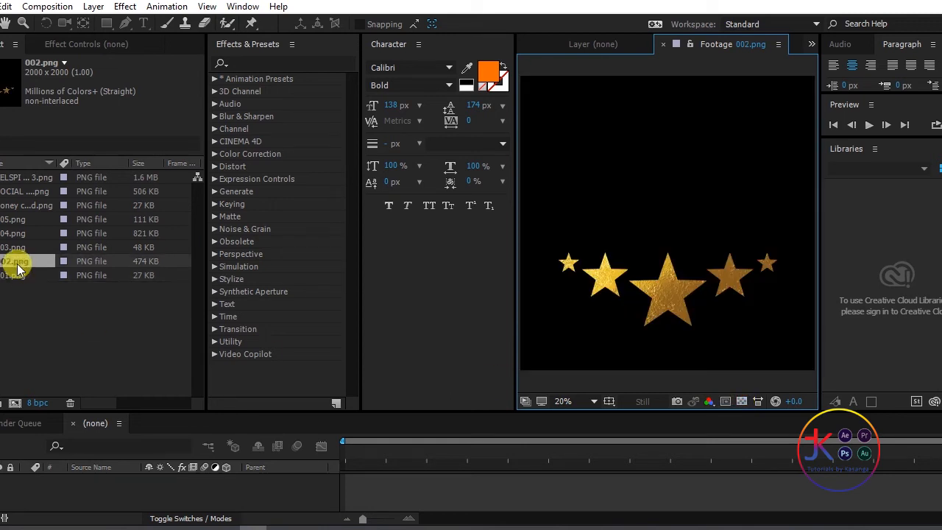
{"action": "double_click", "coordinate": [18, 248]}
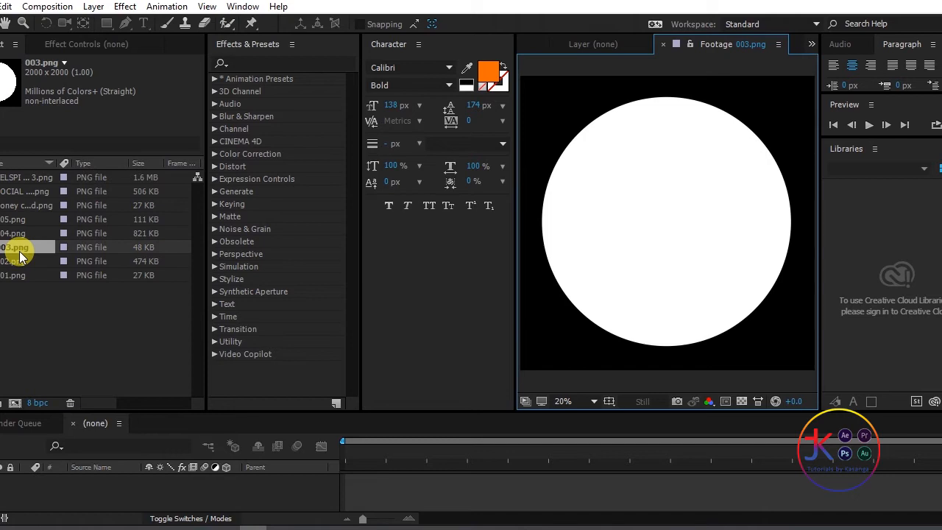
{"action": "double_click", "coordinate": [6, 234]}
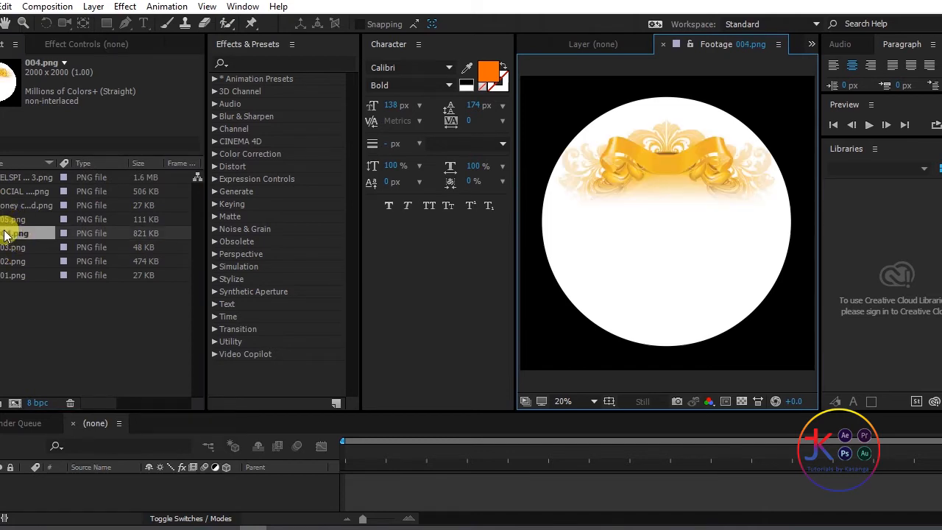
{"action": "double_click", "coordinate": [12, 220]}
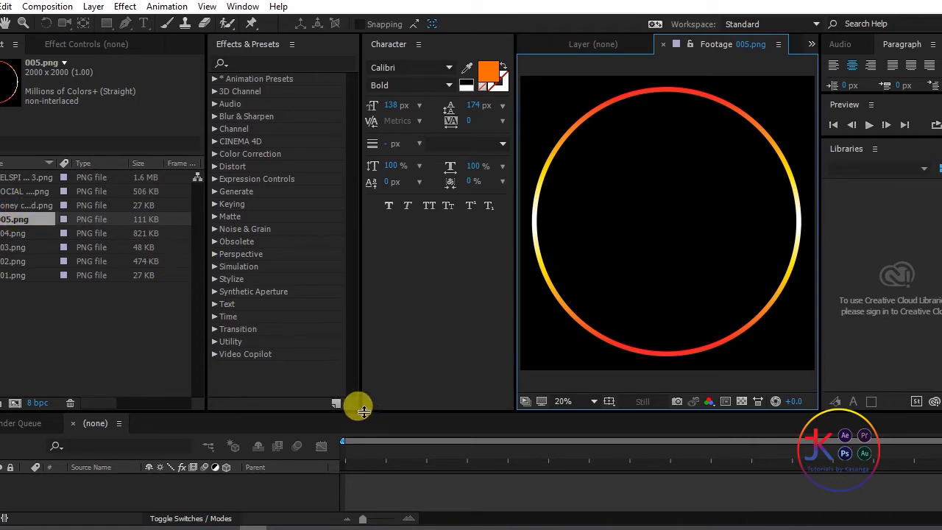
Step: Create a 1920 x 1080 composition at 25 fps with a duration of 0:00:10:00
{"action": "left_click_drag", "start_coordinate": [360, 410], "coordinate": [391, 284]}
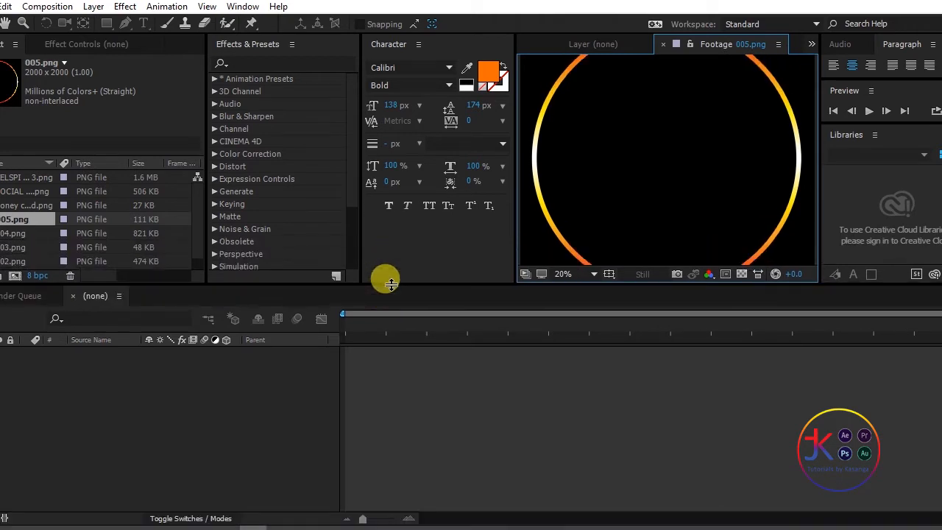
{"action": "left_click", "coordinate": [47, 6]}
{"action": "left_click", "coordinate": [48, 23]}
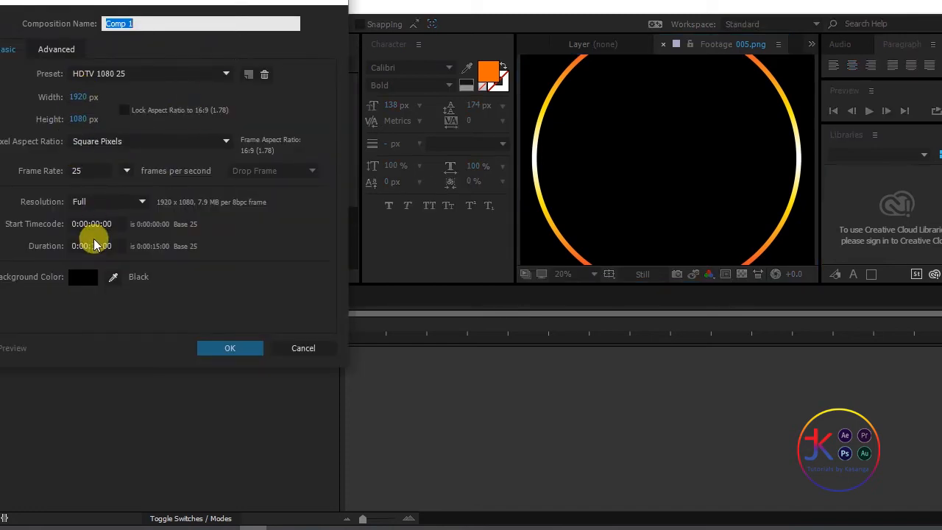
{"action": "left_click", "coordinate": [101, 245]}
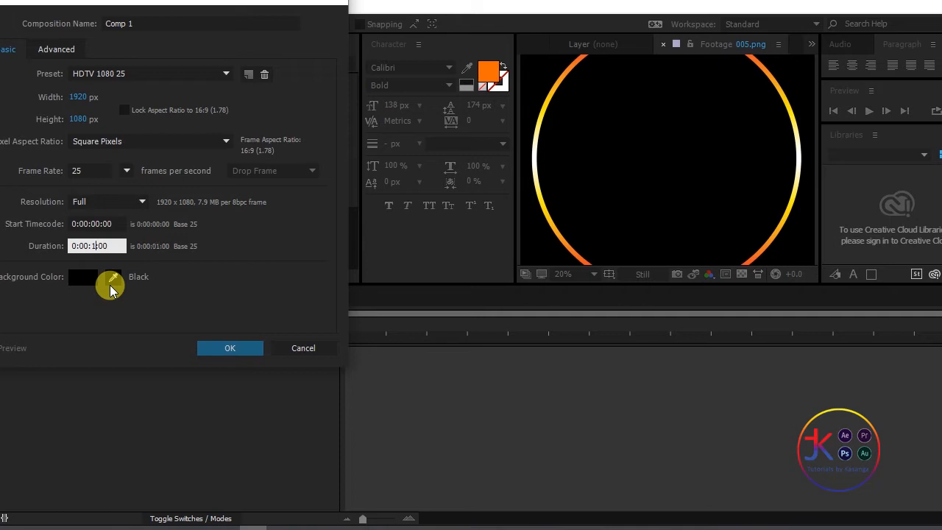
{"action": "type", "text": "0"}
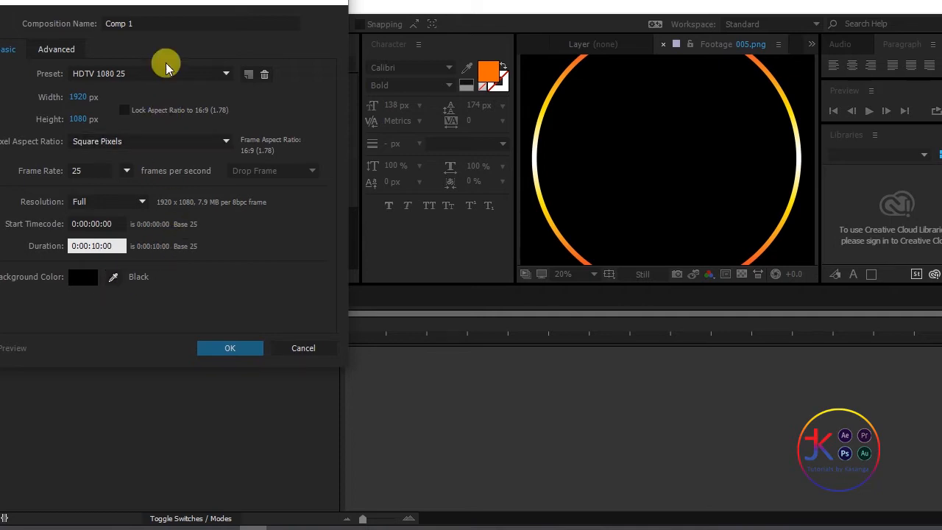
{"action": "key", "text": "Return"}
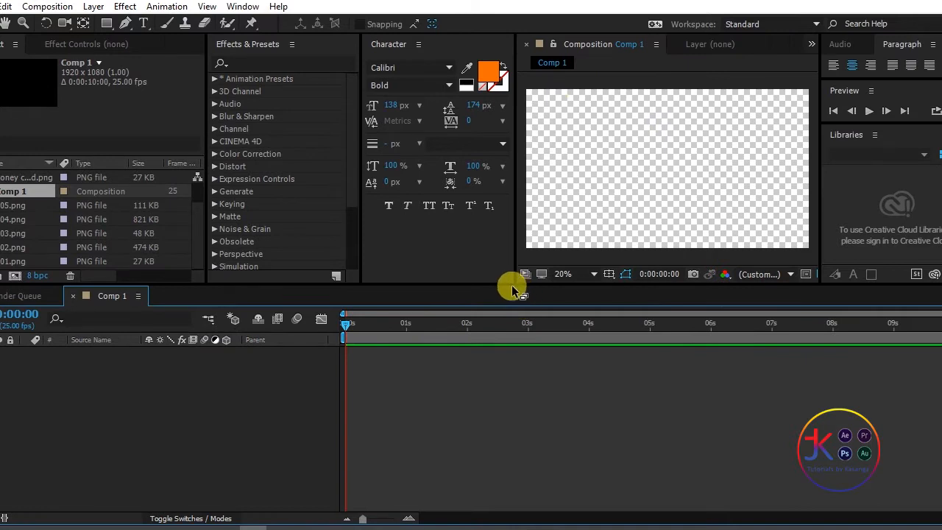
Step: Show the Title/Action Safe guides over the composition preview
{"action": "left_click_drag", "start_coordinate": [515, 284], "coordinate": [618, 302]}
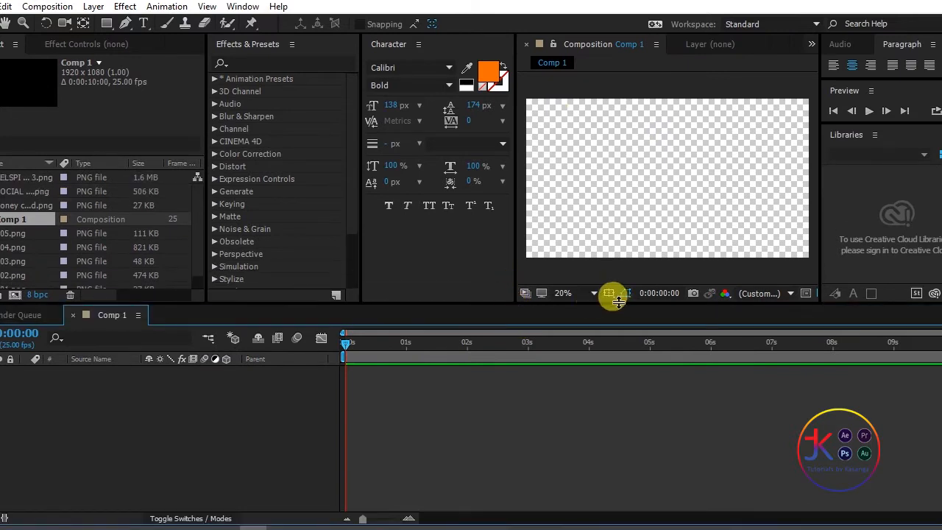
{"action": "left_click", "coordinate": [610, 294]}
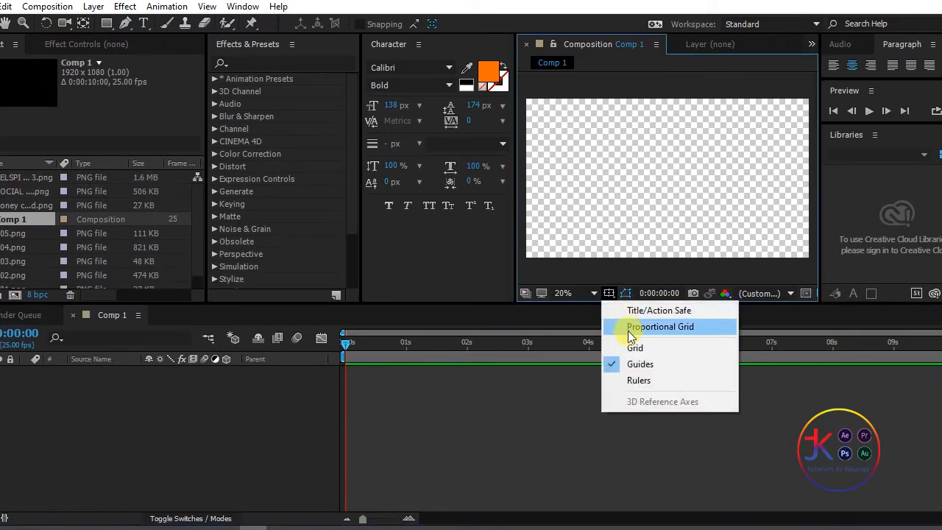
{"action": "left_click", "coordinate": [643, 318]}
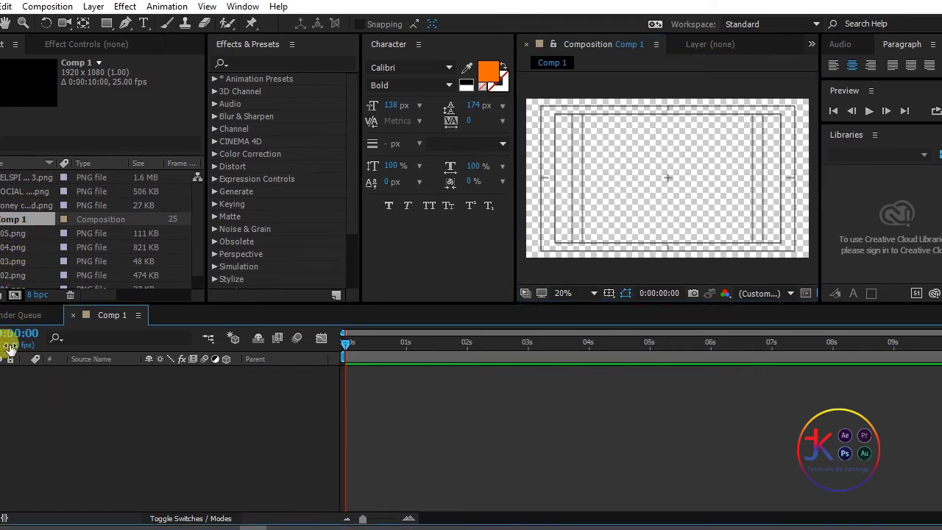
Step: Add the five logo pieces 001.png through 005.png to the composition's timeline as layers
{"action": "left_click", "coordinate": [9, 247]}
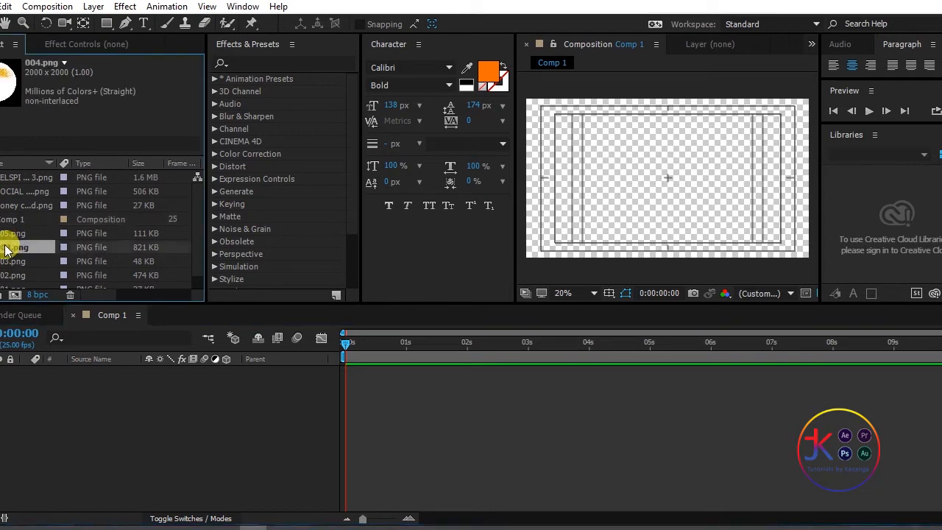
{"action": "scroll", "coordinate": [5, 250], "scroll_direction": "down", "scroll_amount": 1}
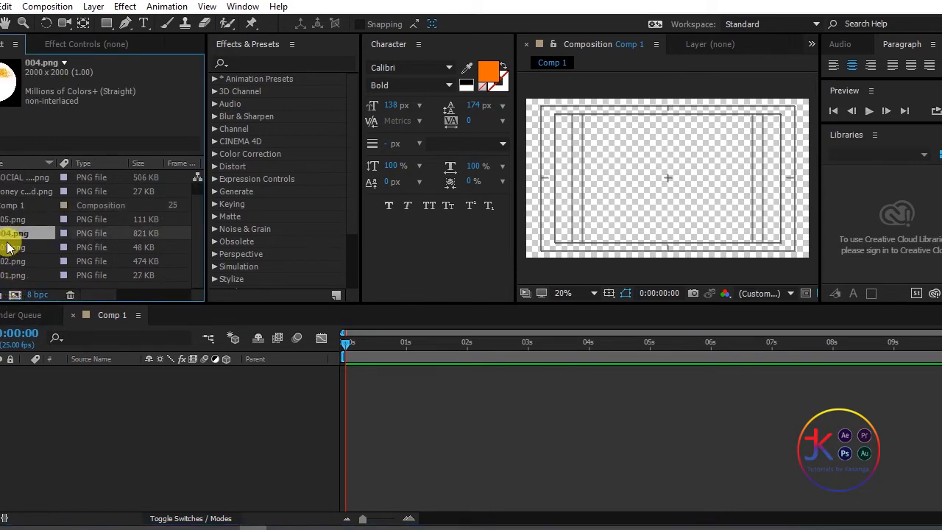
{"action": "left_click", "coordinate": [10, 220]}
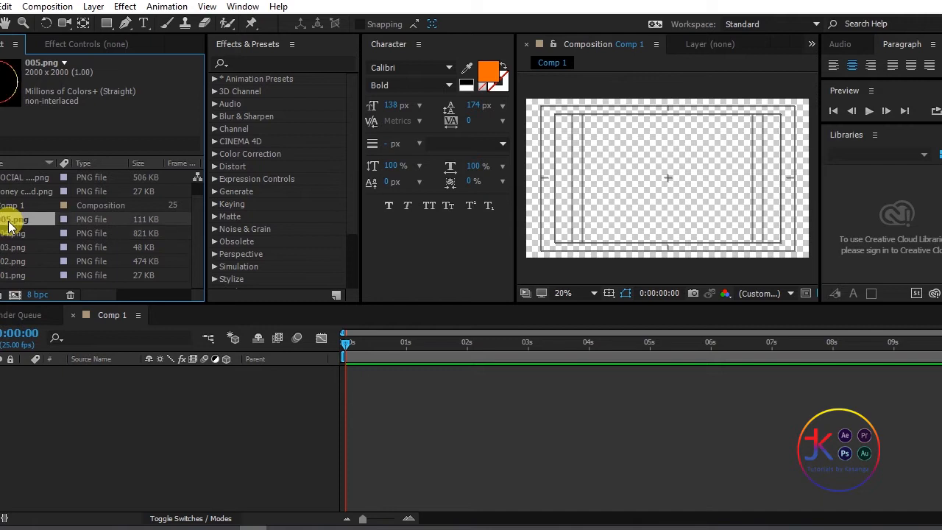
{"action": "left_click", "coordinate": [10, 276], "text": "shift"}
{"action": "left_click_drag", "start_coordinate": [10, 276], "coordinate": [21, 466]}
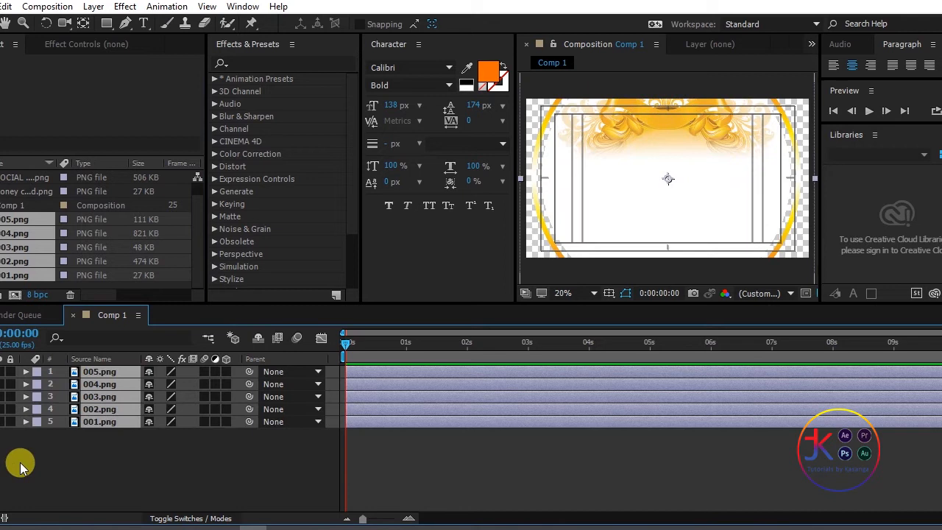
Step: Scale all five logo layers down together to 43%
{"action": "key", "text": "s"}
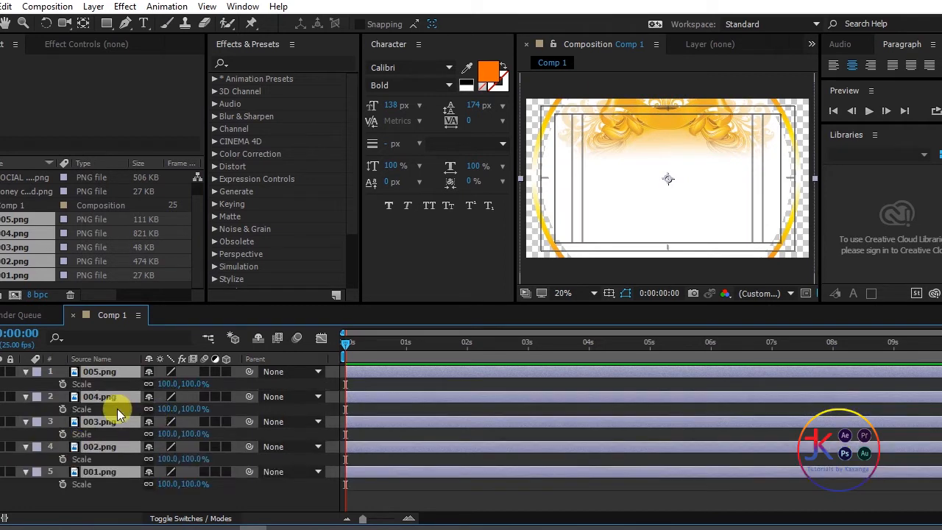
{"action": "left_click_drag", "start_coordinate": [196, 411], "coordinate": [154, 410]}
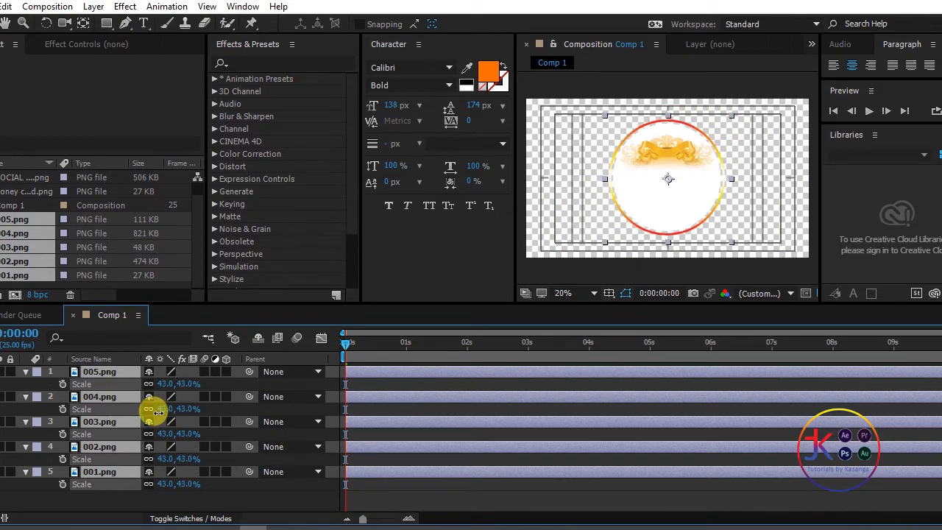
{"action": "left_click", "coordinate": [84, 498]}
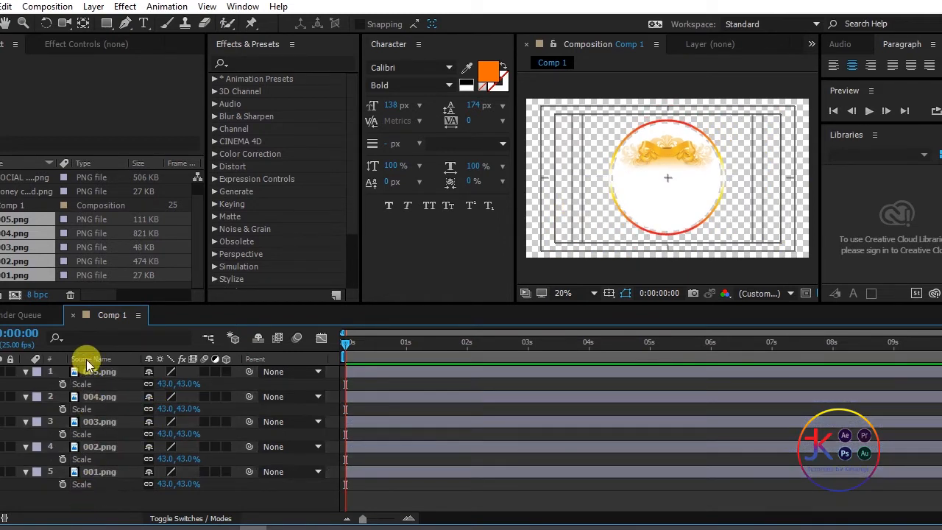
Step: Reorder the layers so 001.png is at the top of the stack with 002.png directly beneath it
{"action": "left_click", "coordinate": [85, 471]}
{"action": "left_click_drag", "start_coordinate": [85, 473], "coordinate": [105, 372]}
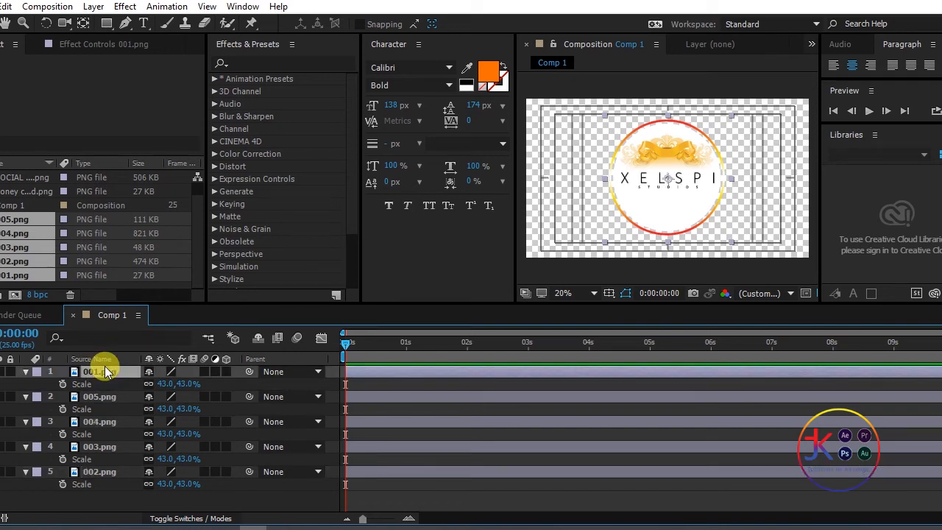
{"action": "left_click", "coordinate": [85, 473]}
{"action": "left_click_drag", "start_coordinate": [86, 474], "coordinate": [101, 396]}
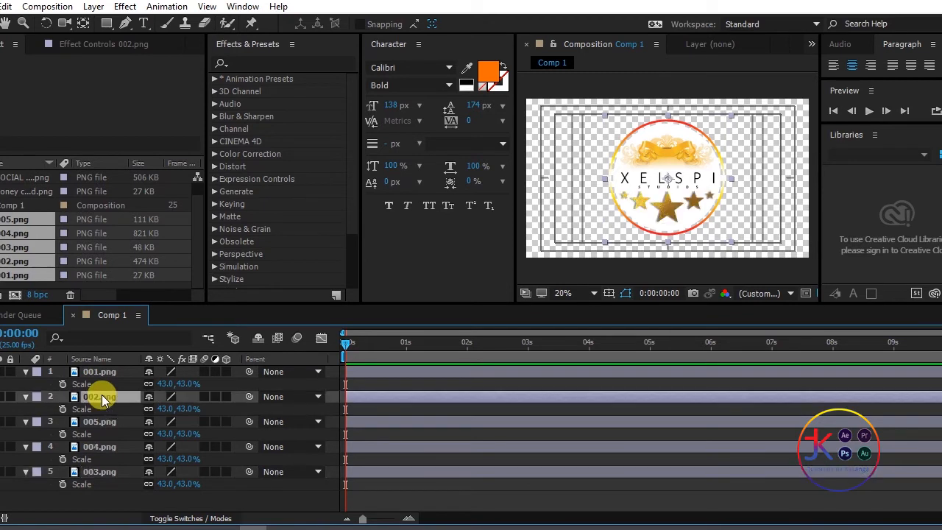
{"action": "left_click", "coordinate": [95, 474]}
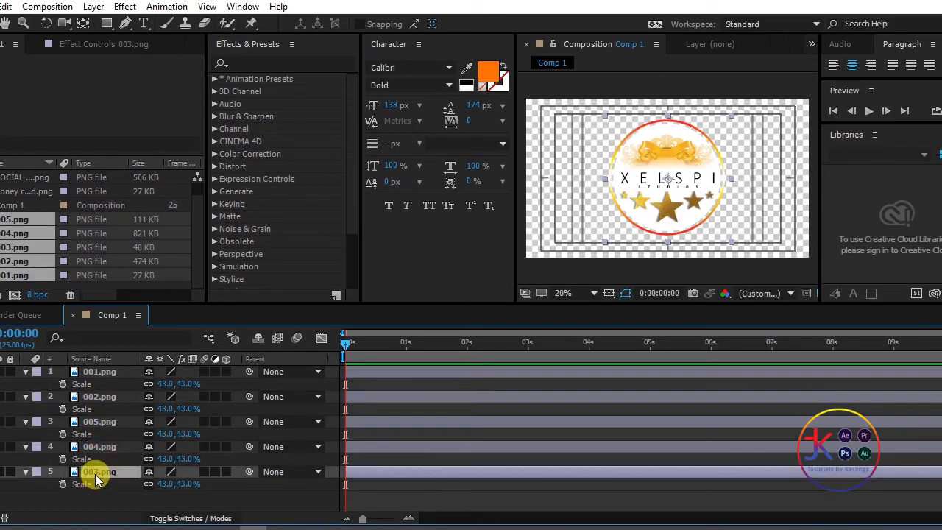
{"action": "left_click_drag", "start_coordinate": [95, 470], "coordinate": [105, 414]}
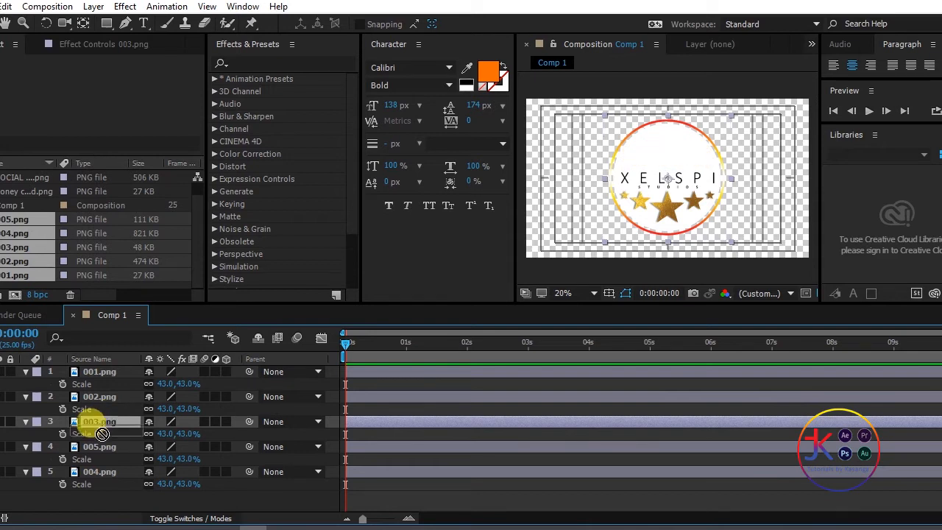
{"action": "left_click_drag", "start_coordinate": [103, 423], "coordinate": [98, 486]}
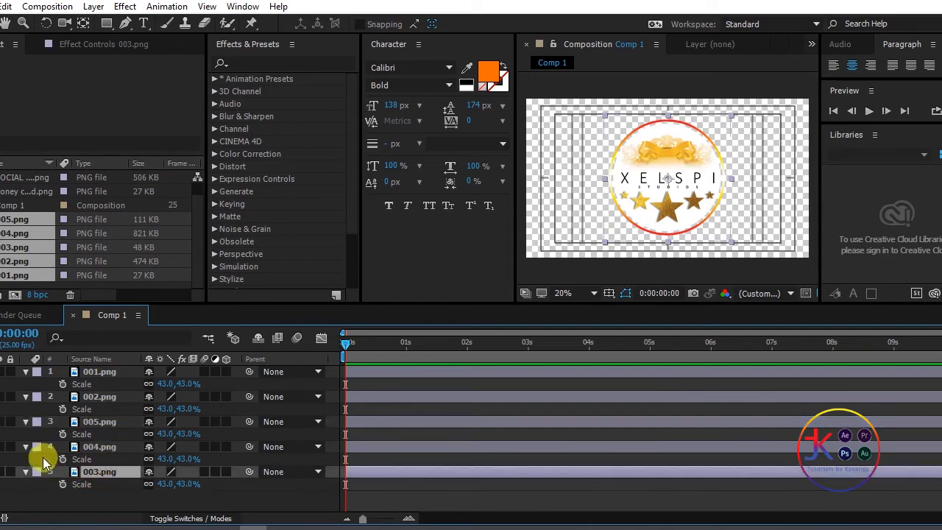
{"action": "left_click", "coordinate": [0, 421]}
{"action": "left_click", "coordinate": [0, 422]}
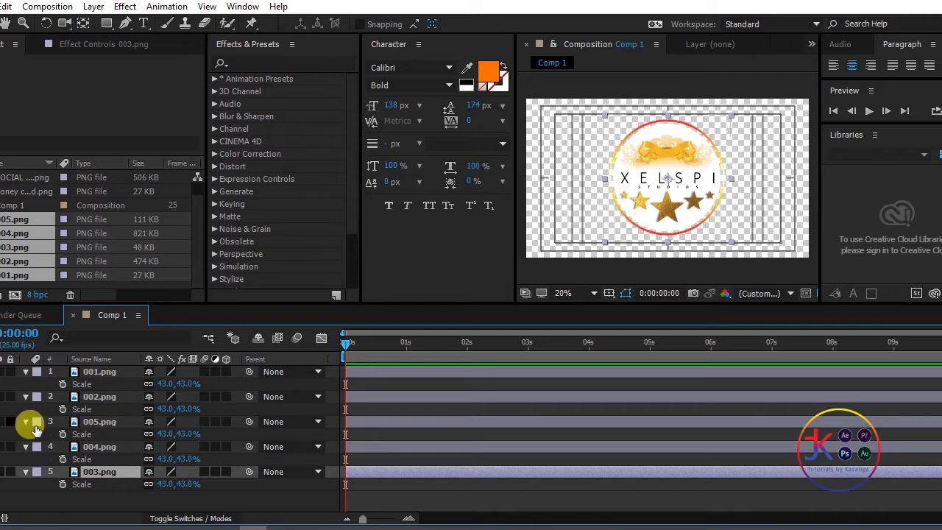
Step: Move the 005.png layer to the top of the layer stack, directly above 001.png
{"action": "left_click", "coordinate": [102, 422]}
{"action": "left_click_drag", "start_coordinate": [97, 423], "coordinate": [88, 482]}
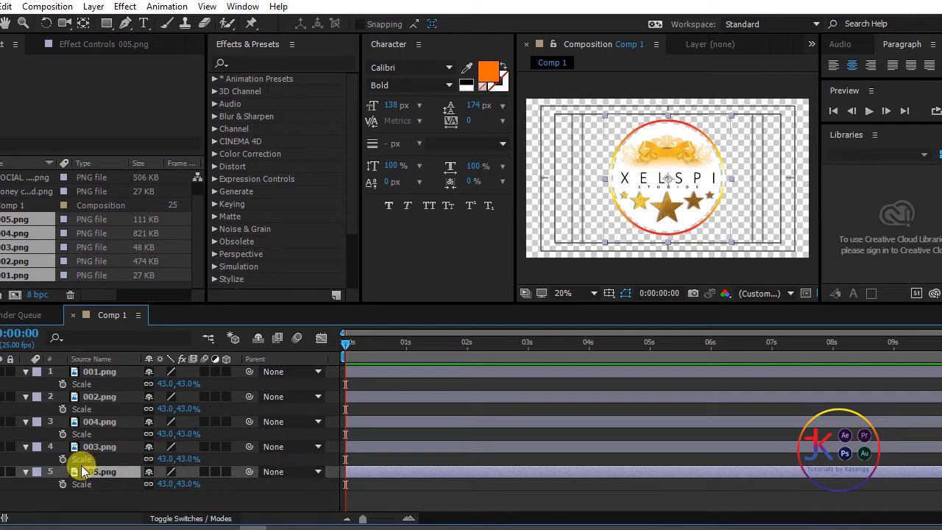
{"action": "left_click_drag", "start_coordinate": [95, 474], "coordinate": [101, 370]}
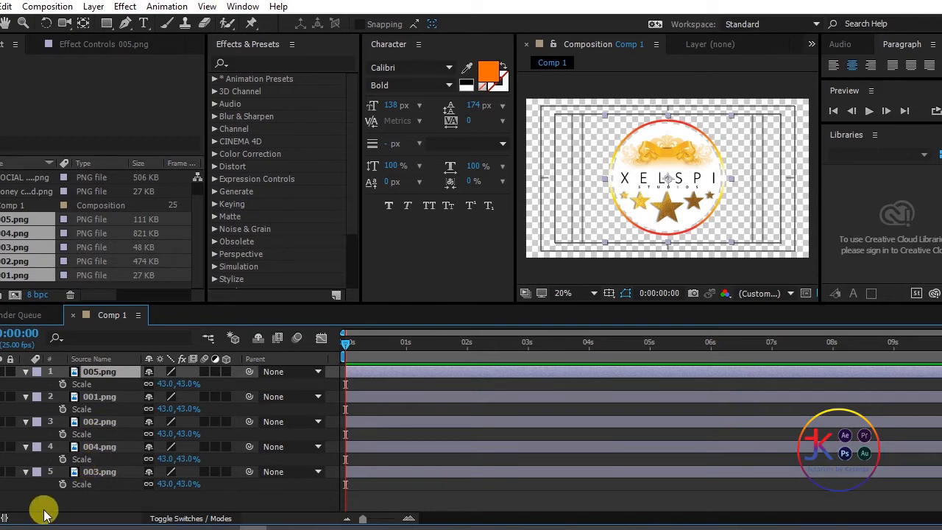
Step: Switch to VLC media player, play 002 TEMP SAMPLE.mp4 to examine how the logo pieces move in depth, and return to After Effects
{"action": "left_click_drag", "start_coordinate": [88, 493], "coordinate": [110, 336]}
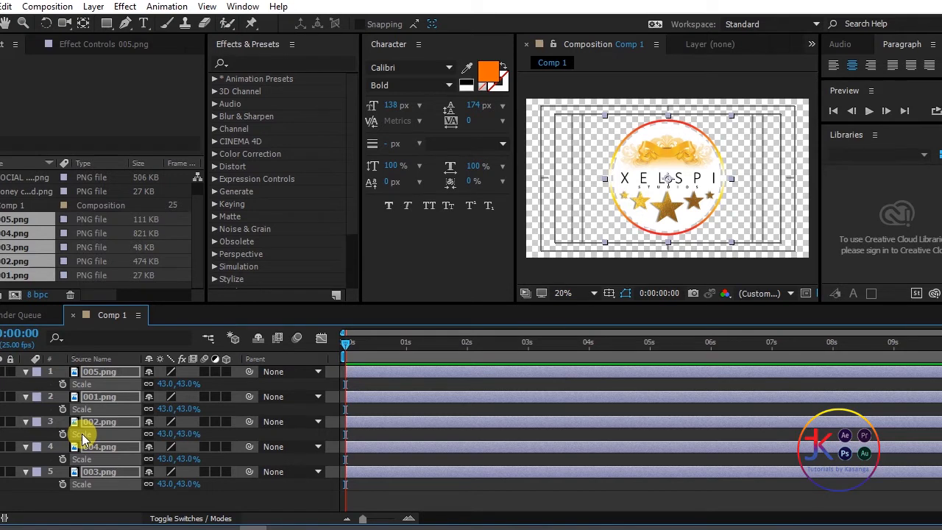
{"action": "left_click", "coordinate": [18, 193]}
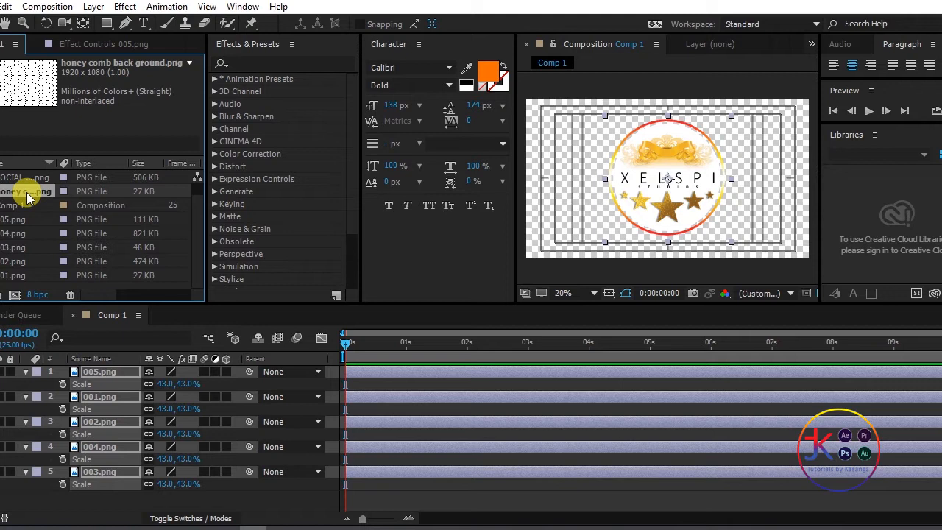
{"action": "mouse_move", "coordinate": [147, 526]}
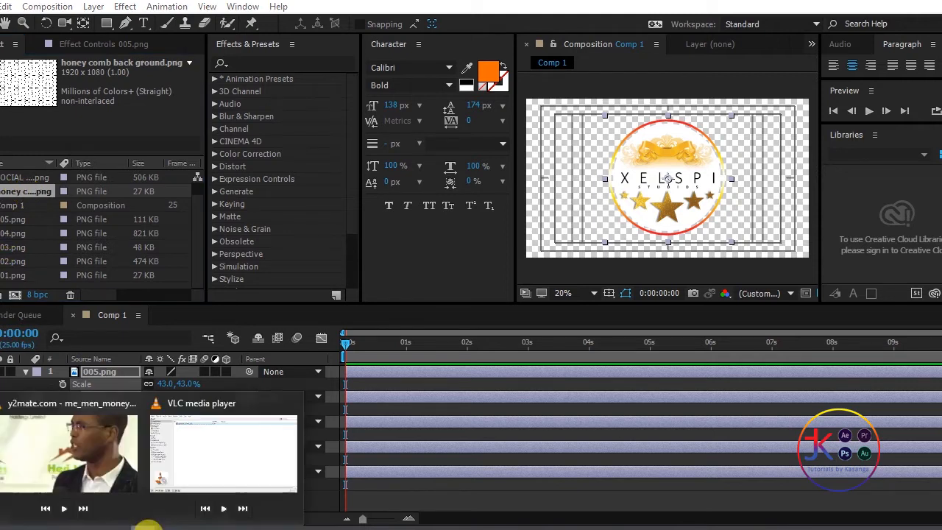
{"action": "left_click", "coordinate": [164, 432]}
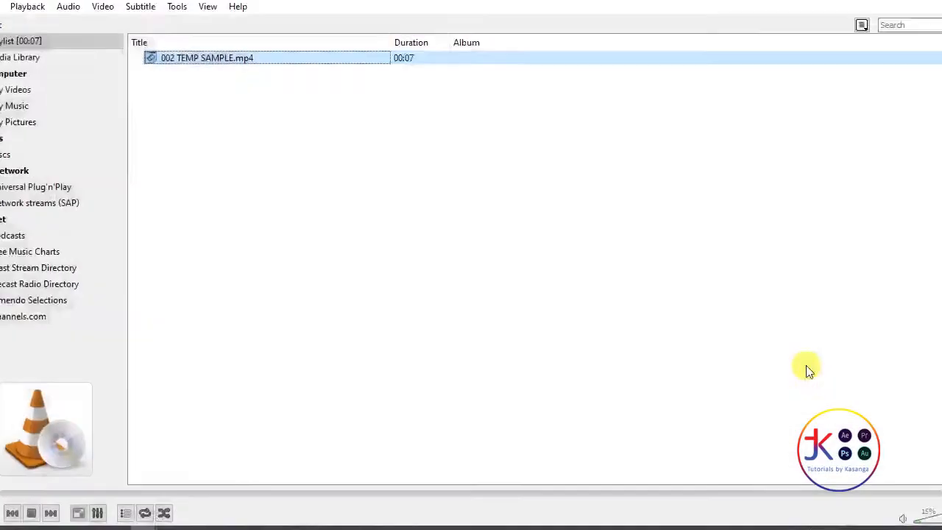
{"action": "double_click", "coordinate": [181, 59]}
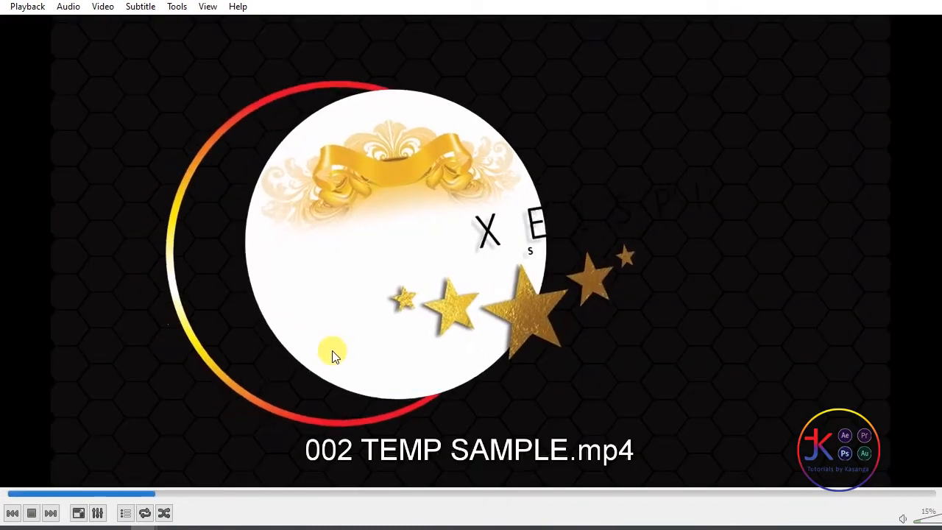
{"action": "key", "text": "space"}
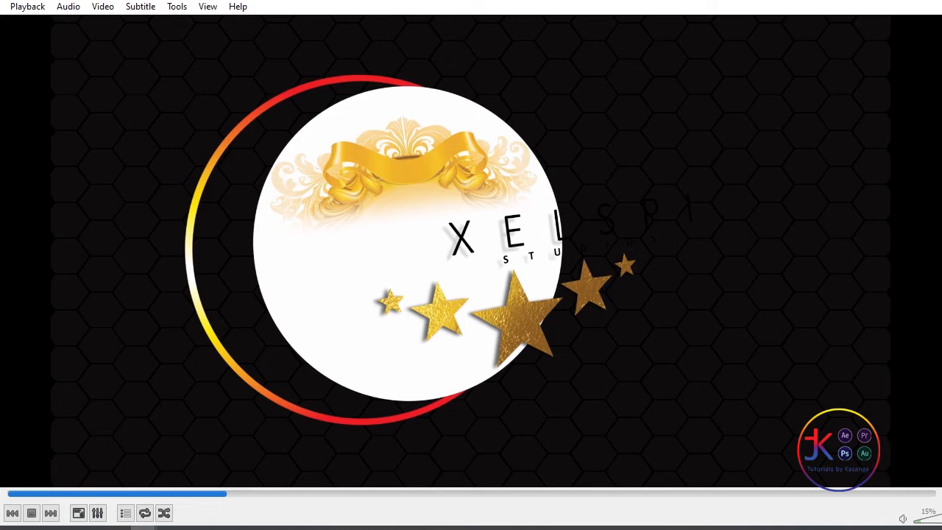
{"action": "key", "text": "space"}
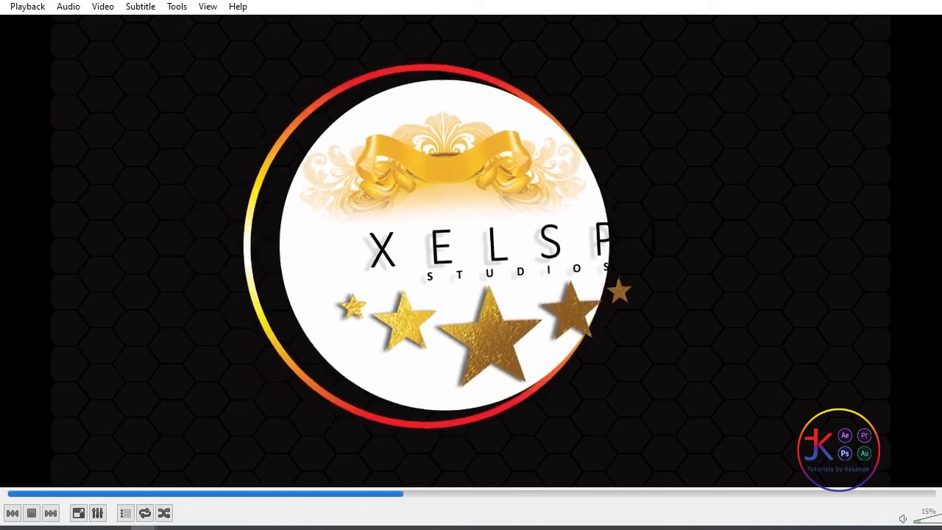
{"action": "key", "text": "space"}
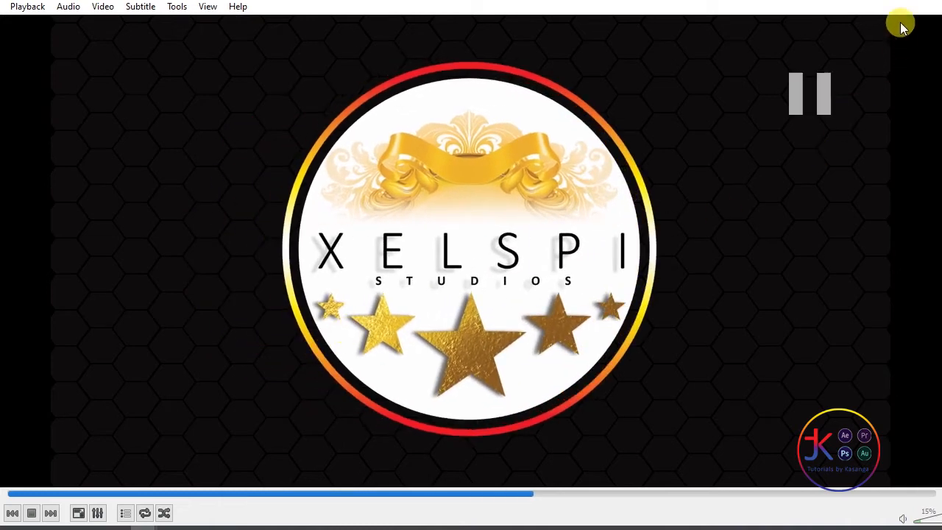
{"action": "left_click", "coordinate": [890, 1]}
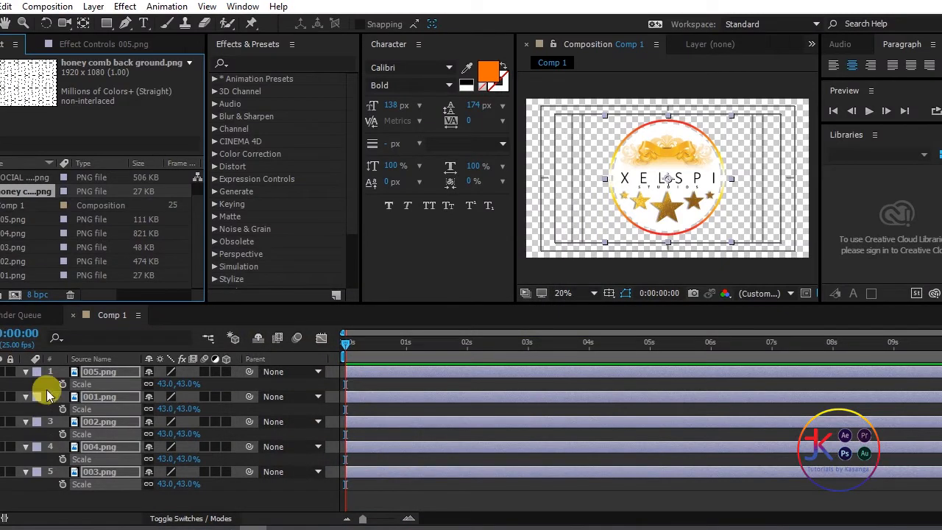
Step: Collapse the five logo layers' properties, make all five 3D layers, and check the transform properties of 005.png
{"action": "left_click", "coordinate": [105, 503]}
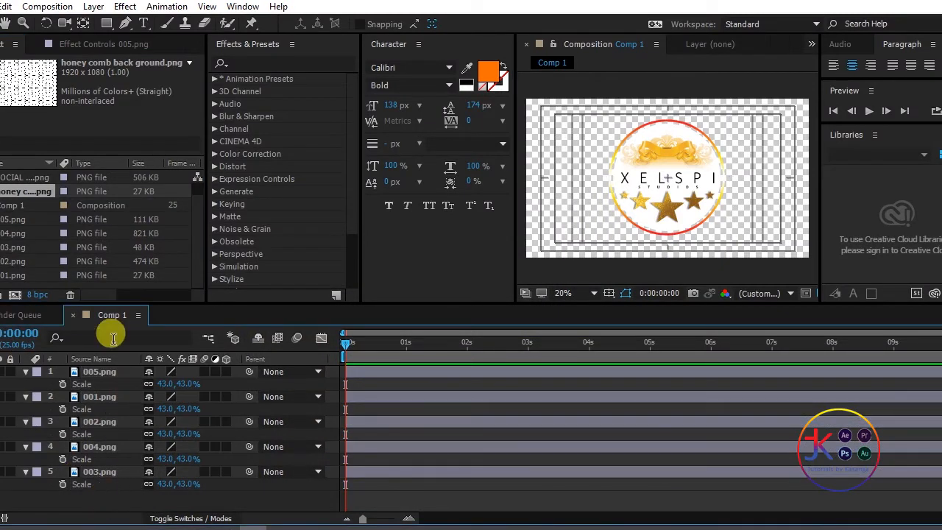
{"action": "key", "text": "ctrl+a"}
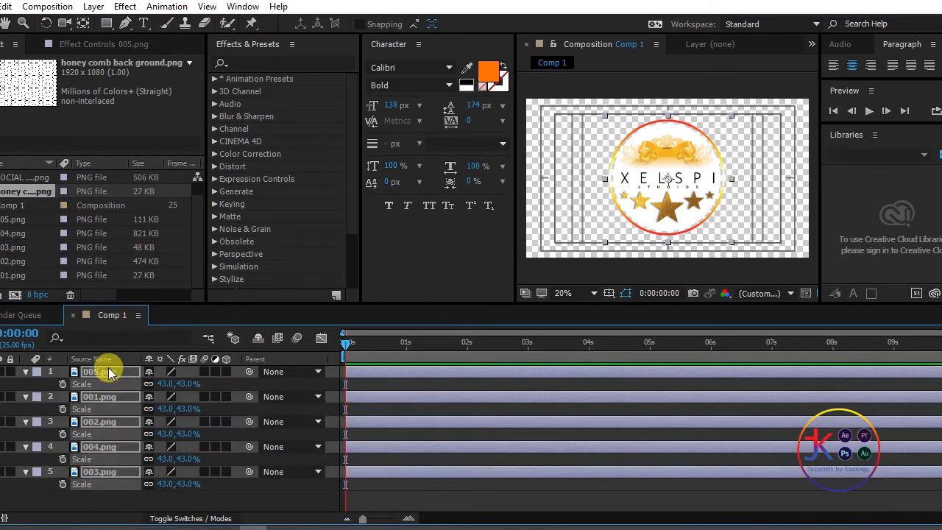
{"action": "left_click", "coordinate": [28, 372]}
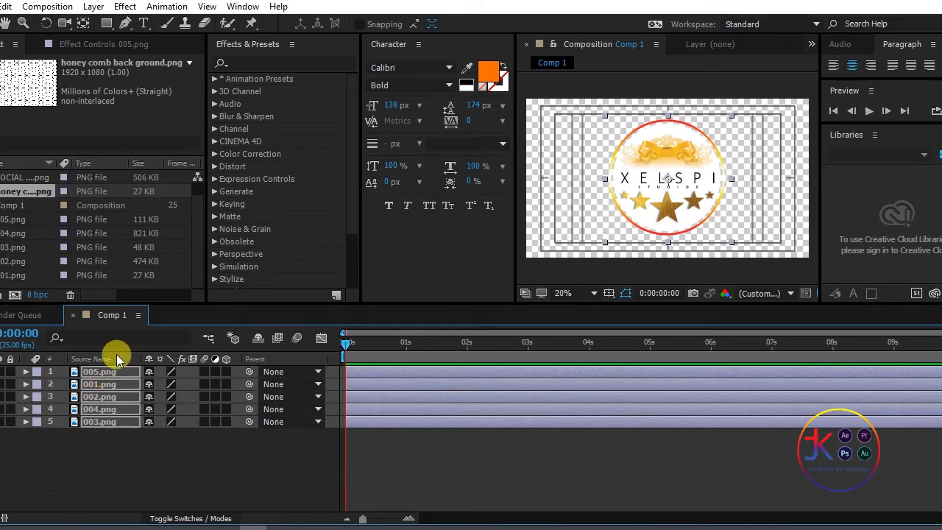
{"action": "left_click", "coordinate": [226, 371]}
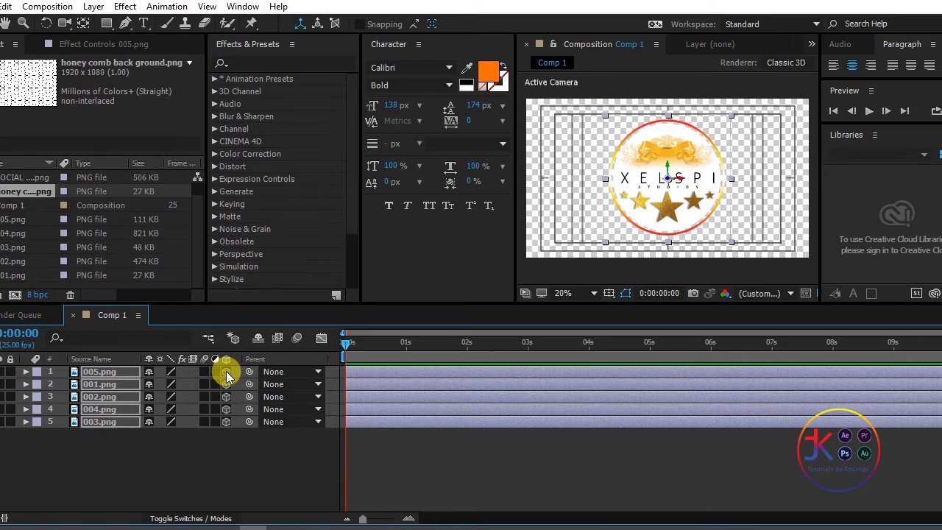
{"action": "left_click", "coordinate": [177, 465]}
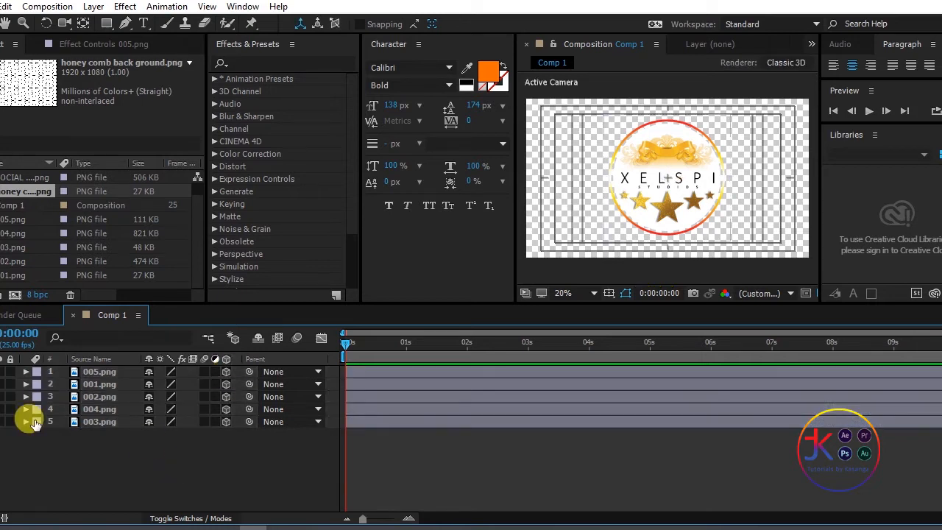
{"action": "left_click", "coordinate": [25, 372]}
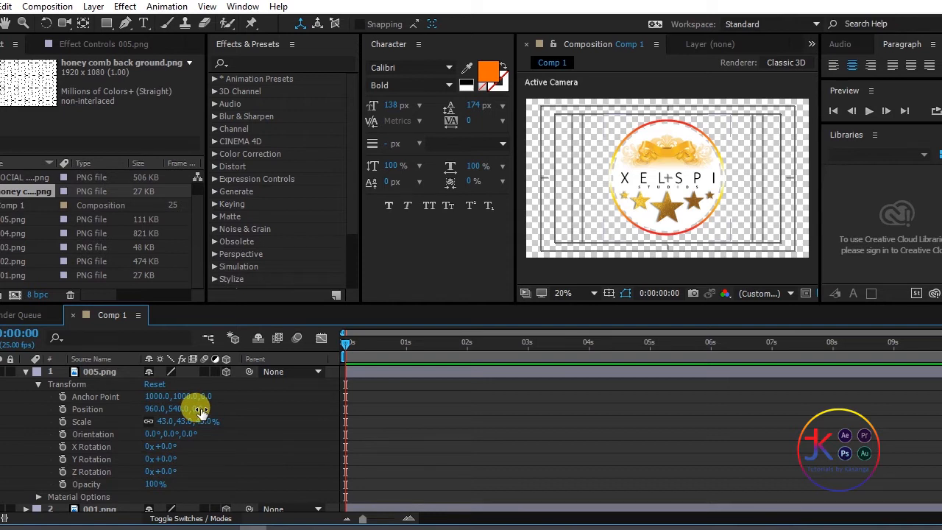
{"action": "left_click", "coordinate": [25, 371]}
Step: Add a two-node camera named Camera 1 with the 28mm preset to the composition
{"action": "right_click", "coordinate": [70, 471]}
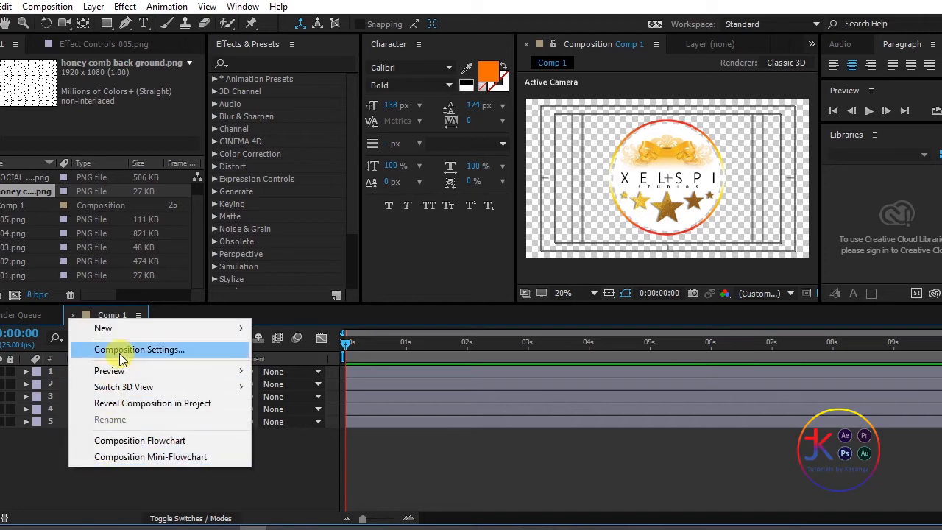
{"action": "mouse_move", "coordinate": [178, 335]}
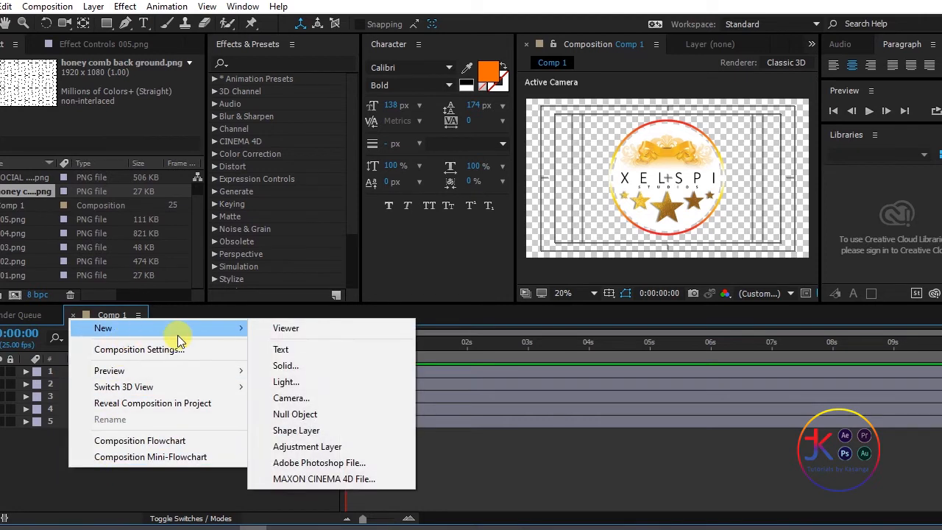
{"action": "left_click", "coordinate": [284, 398]}
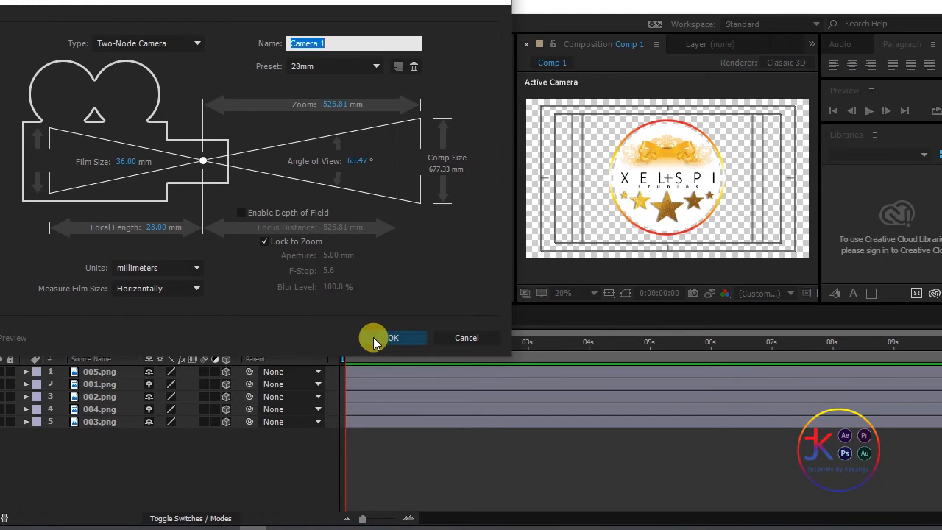
{"action": "left_click", "coordinate": [373, 337]}
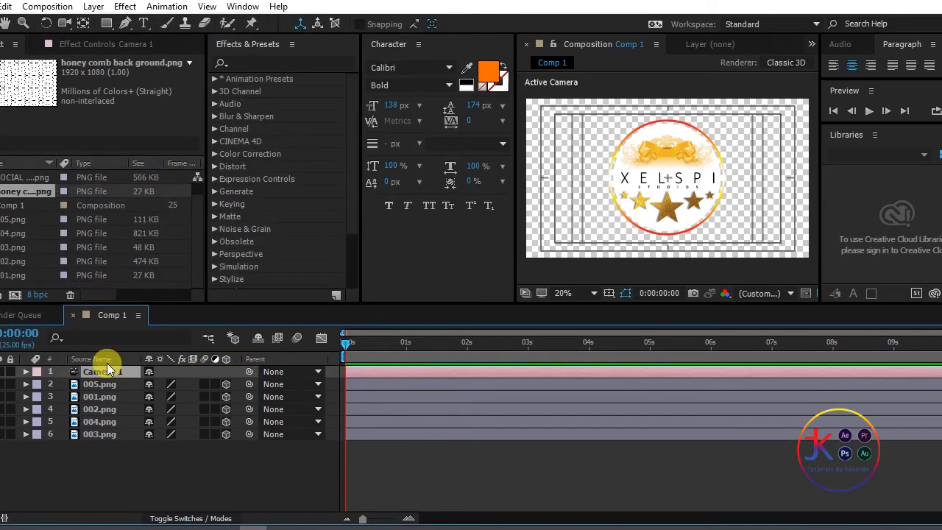
Step: Pull Camera 1 back from the logo to a Z position of about -1608.3
{"action": "left_click", "coordinate": [26, 372]}
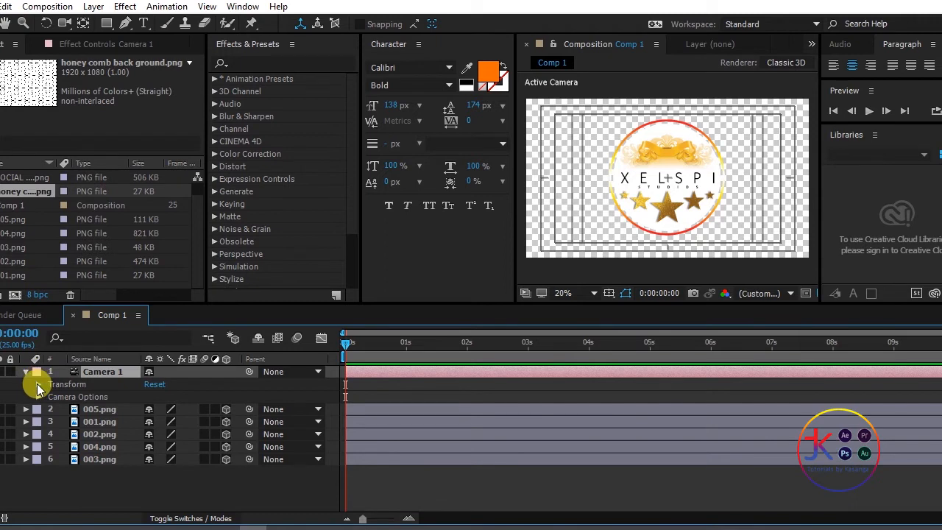
{"action": "left_click", "coordinate": [38, 384]}
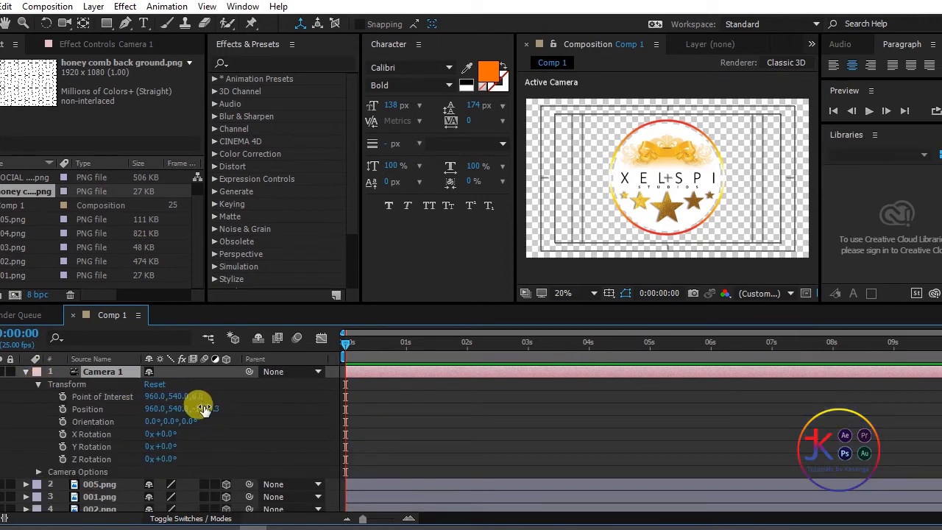
{"action": "left_click_drag", "start_coordinate": [211, 407], "coordinate": [91, 421]}
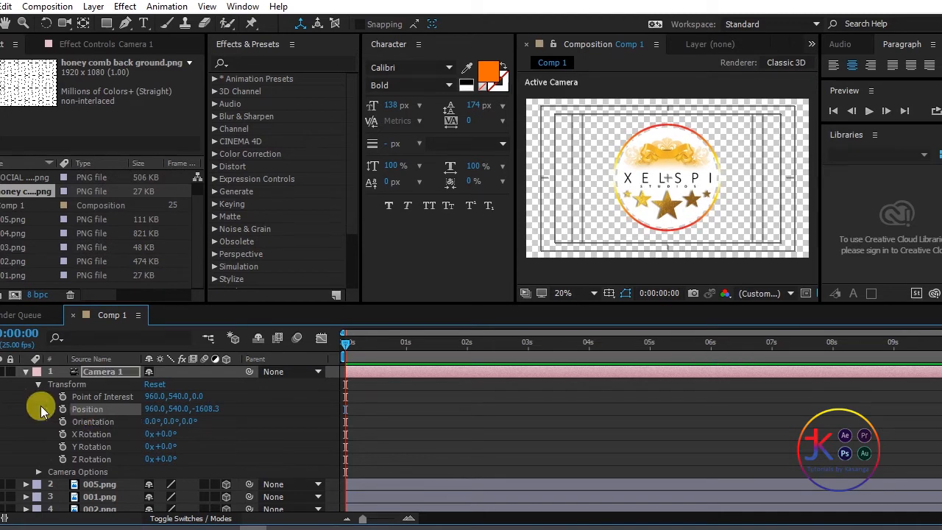
{"action": "left_click", "coordinate": [25, 373]}
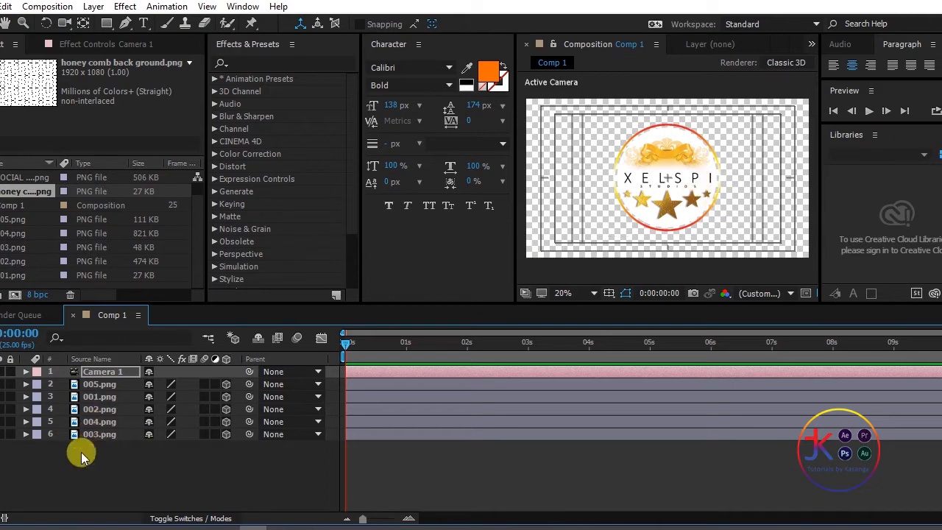
Step: Shift the five logo layers together, without the camera, to a Z position of -41
{"action": "left_click", "coordinate": [101, 387]}
{"action": "left_click_drag", "start_coordinate": [84, 452], "coordinate": [113, 359]}
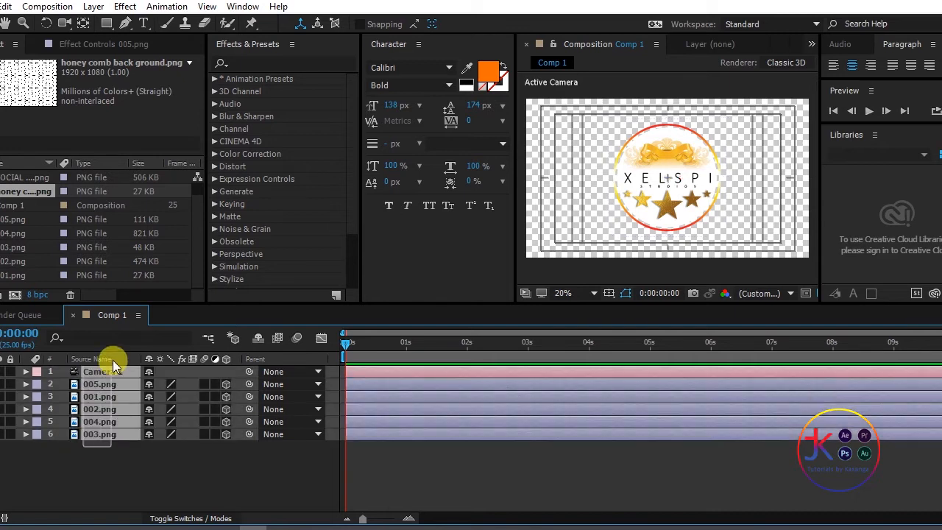
{"action": "left_click", "coordinate": [93, 466]}
{"action": "key", "text": "ctrl+a"}
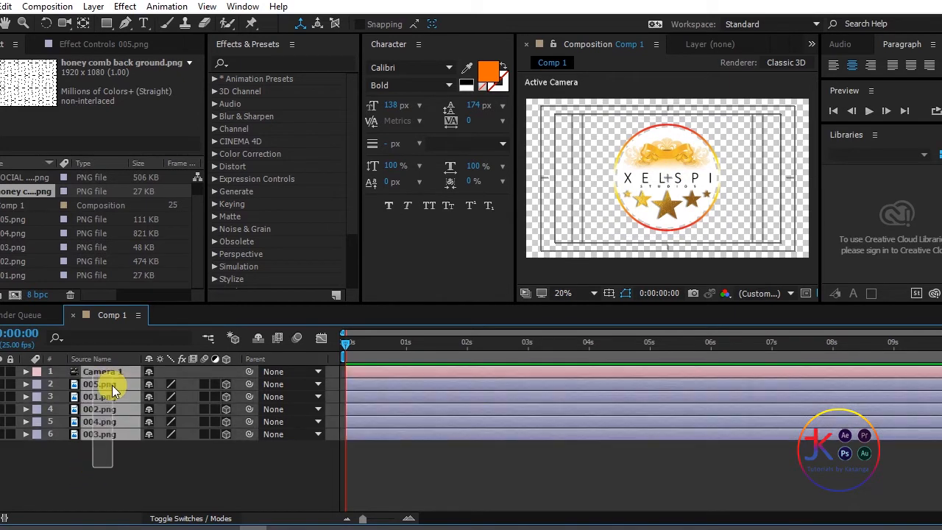
{"action": "left_click", "coordinate": [112, 375], "text": "ctrl"}
{"action": "left_click", "coordinate": [26, 385]}
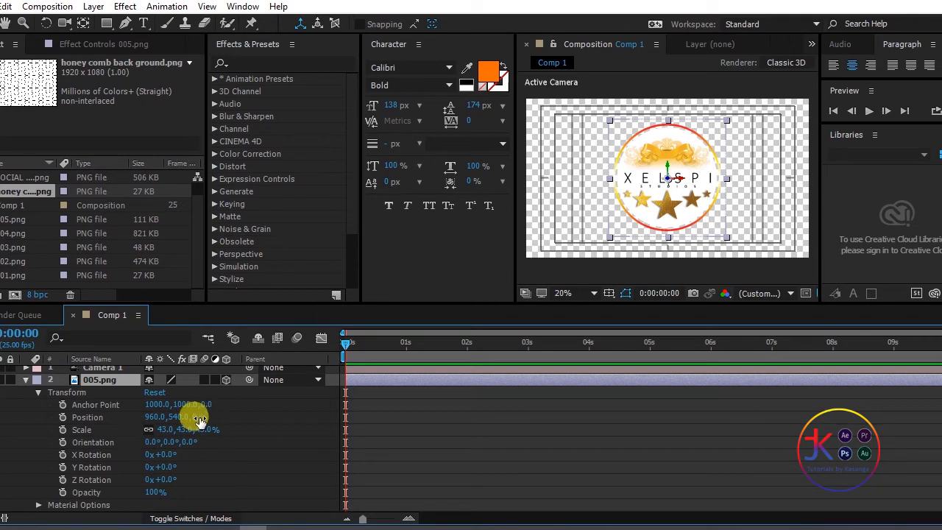
{"action": "left_click_drag", "start_coordinate": [200, 418], "coordinate": [170, 417]}
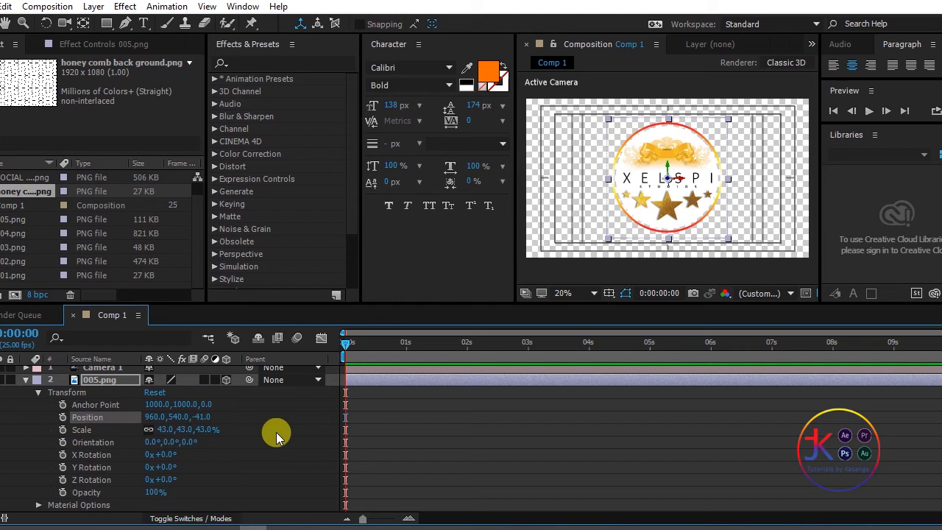
Step: Bring only the 005.png ring layer closer to the camera by setting its Z position to -300
{"action": "left_click", "coordinate": [261, 434]}
{"action": "left_click_drag", "start_coordinate": [196, 417], "coordinate": [2, 406]}
{"action": "left_click", "coordinate": [206, 417]}
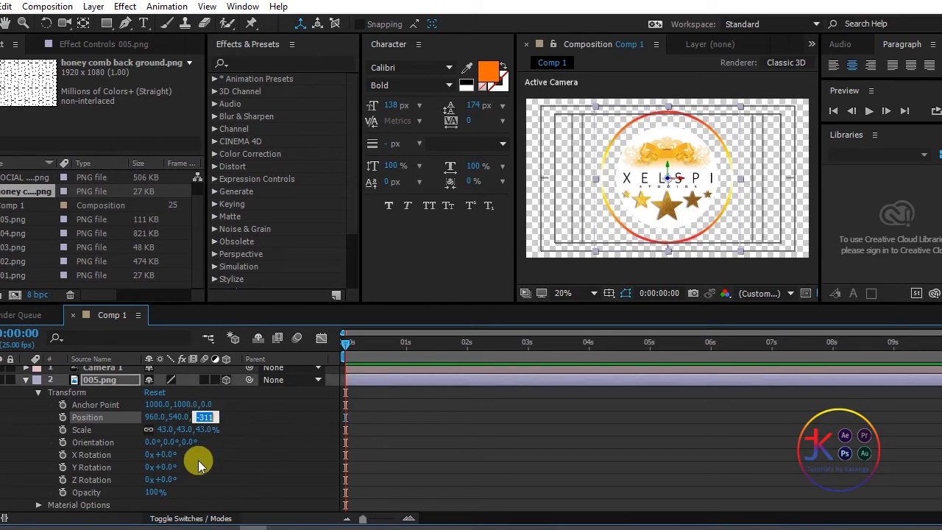
{"action": "type", "text": "-300"}
{"action": "key", "text": "Return"}
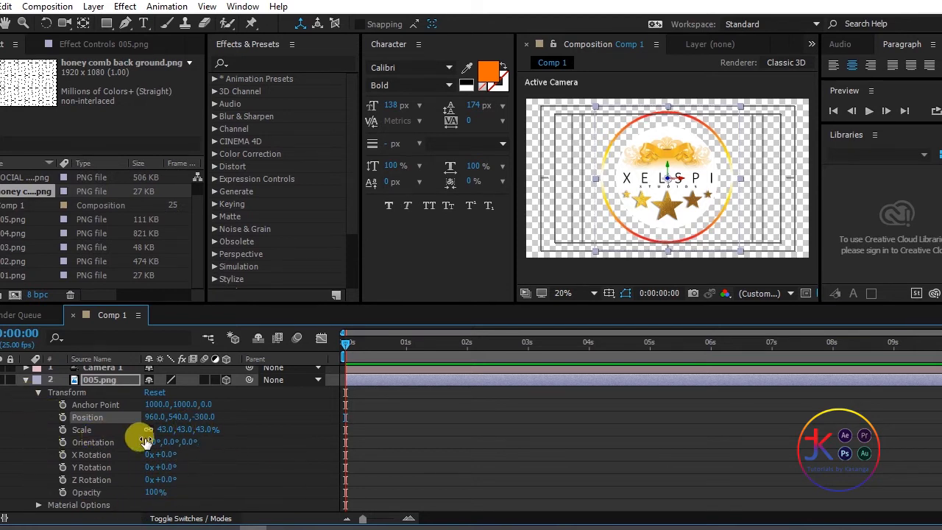
{"action": "scroll", "coordinate": [147, 439], "scroll_direction": "down", "scroll_amount": 5}
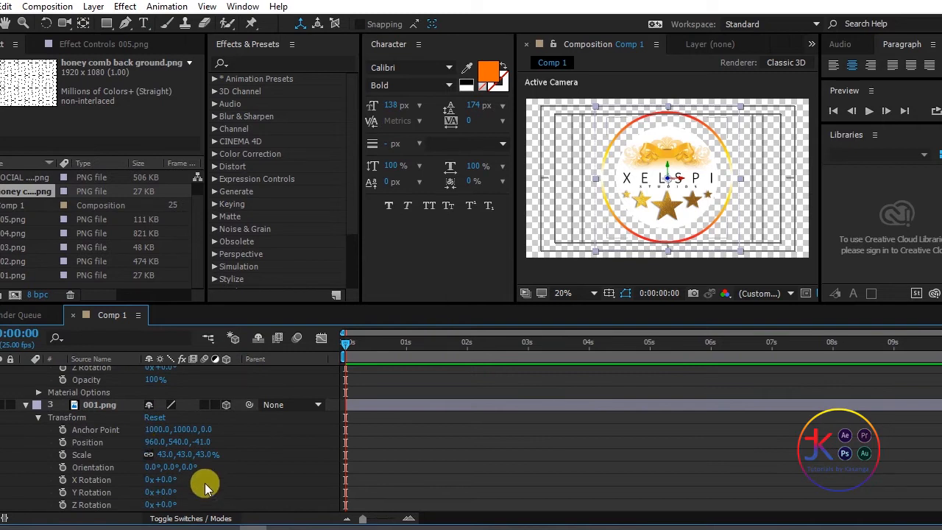
Step: Set the Z position of the 001.png layer to -200
{"action": "mouse_move", "coordinate": [125, 525]}
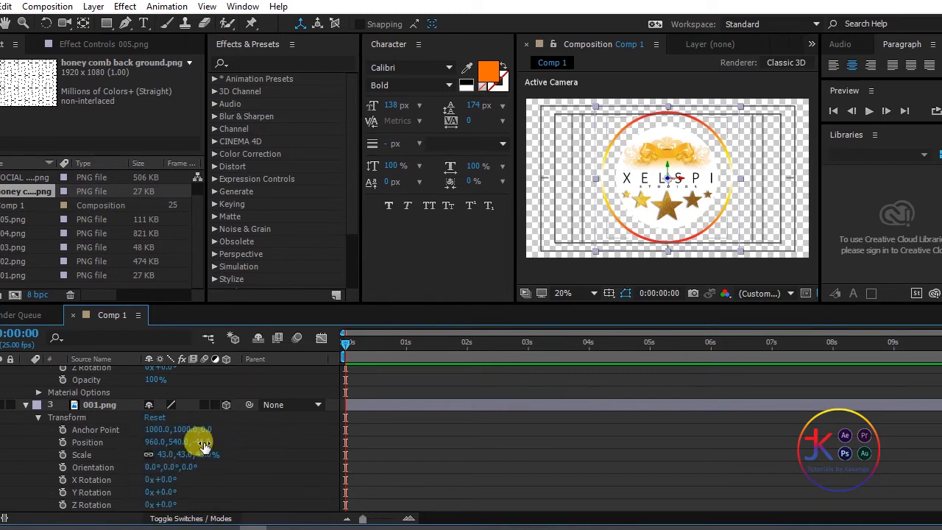
{"action": "left_click", "coordinate": [204, 441]}
{"action": "type", "text": "-200"}
{"action": "key", "text": "Return"}
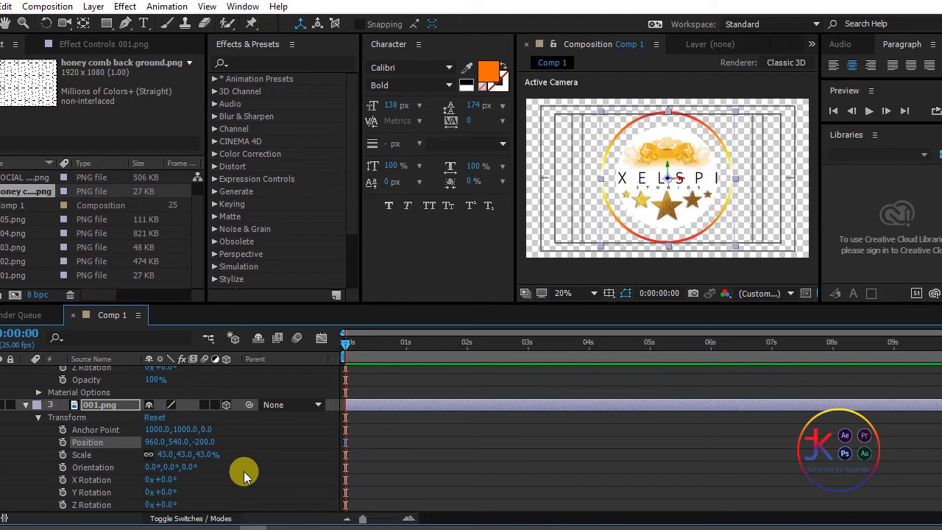
Step: Set the Z position of the 002.png layer to -100
{"action": "scroll", "coordinate": [245, 474], "scroll_direction": "down", "scroll_amount": 3}
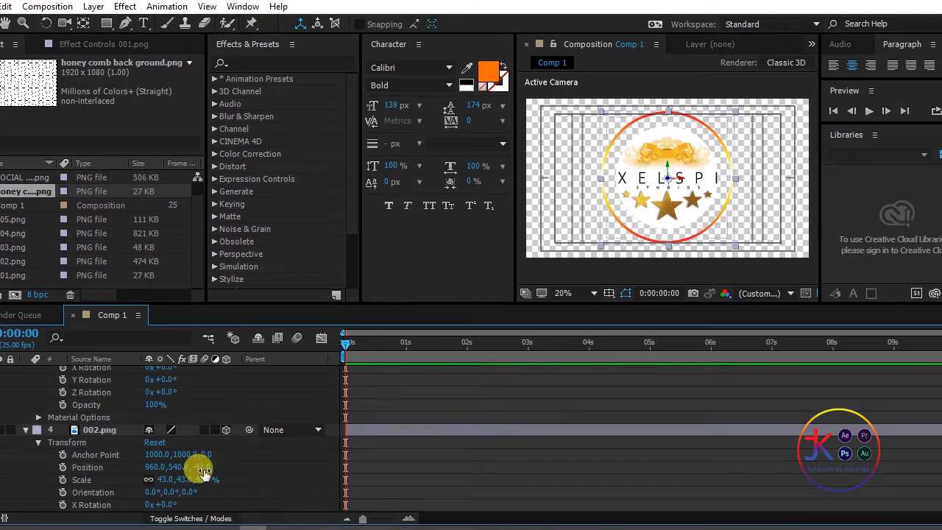
{"action": "left_click", "coordinate": [207, 467]}
{"action": "type", "text": "-100"}
{"action": "left_click", "coordinate": [201, 484]}
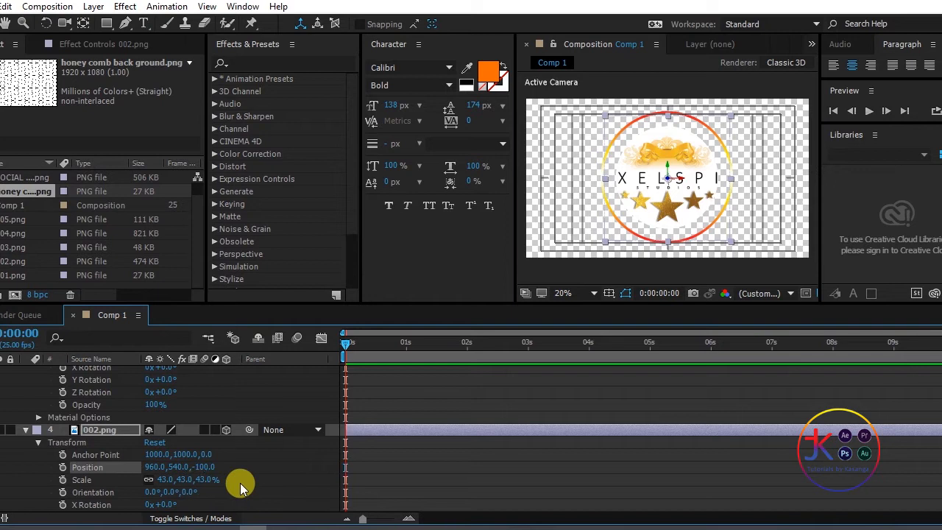
Step: Set the Z position of the 004.png layer to 0
{"action": "key", "text": "ctrl+Down"}
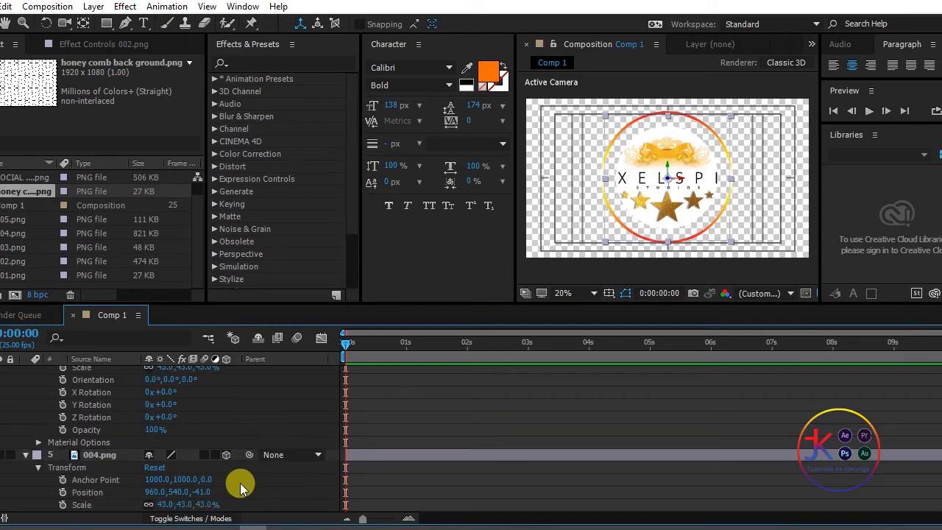
{"action": "key", "text": "ctrl+Down"}
{"action": "key", "text": "ctrl+Up"}
{"action": "key", "text": "ctrl+Up"}
{"action": "key", "text": "ctrl+Up"}
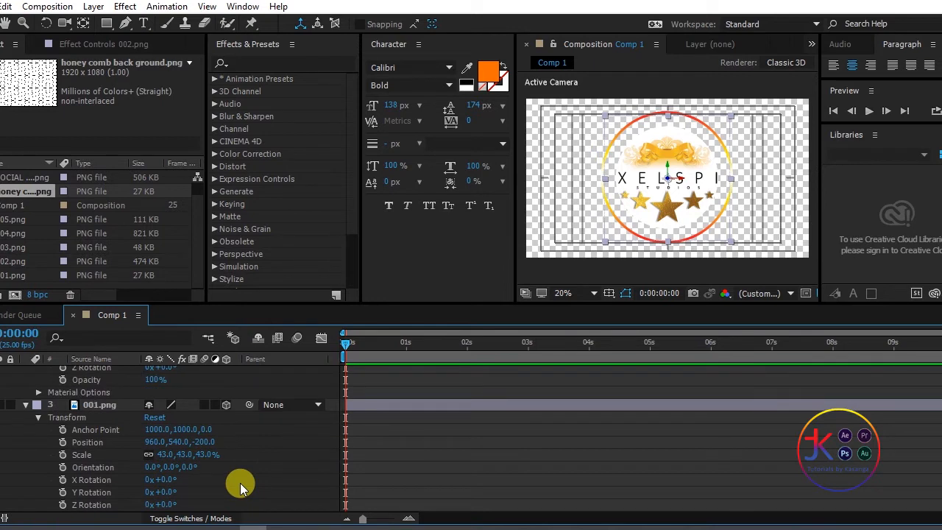
{"action": "key", "text": "ctrl+Down"}
{"action": "key", "text": "ctrl+Down"}
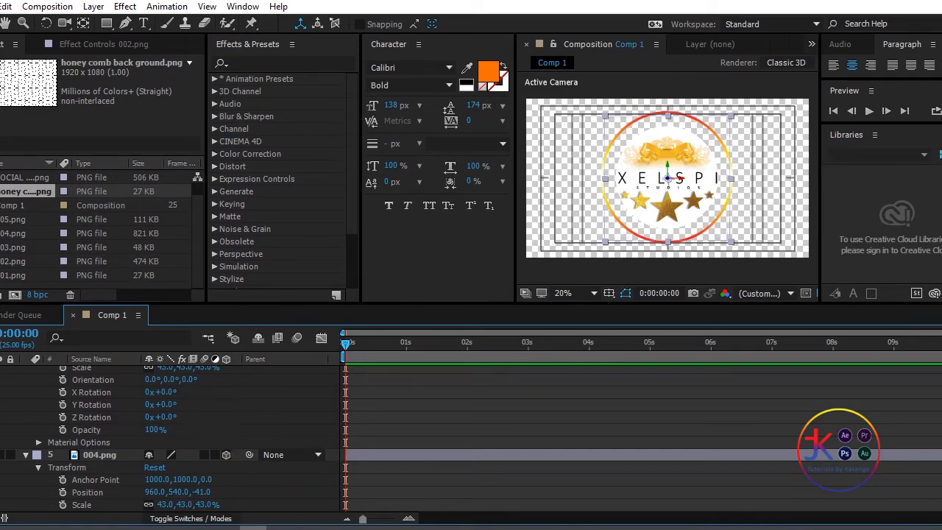
{"action": "scroll", "coordinate": [471, 439], "scroll_direction": "up", "scroll_amount": 2}
{"action": "scroll", "coordinate": [471, 439], "scroll_direction": "down", "scroll_amount": 4}
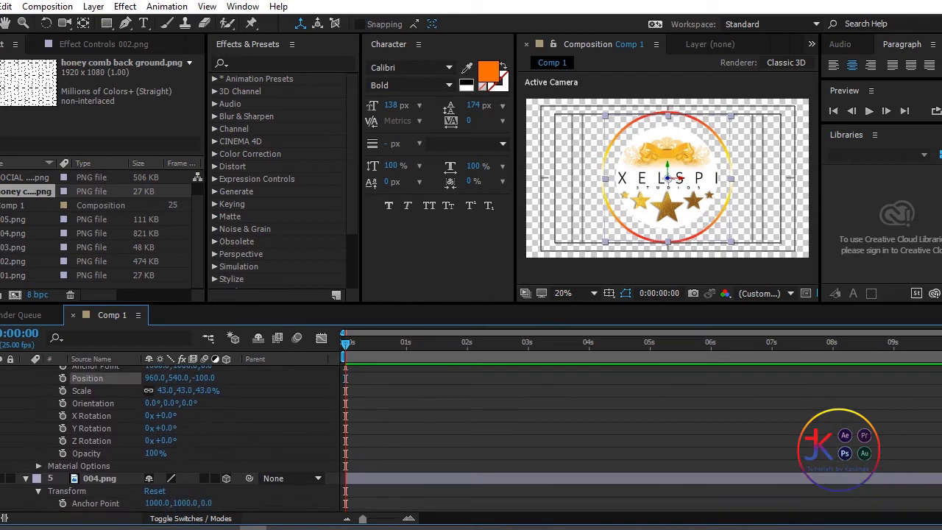
{"action": "scroll", "coordinate": [470, 438], "scroll_direction": "down", "scroll_amount": 1}
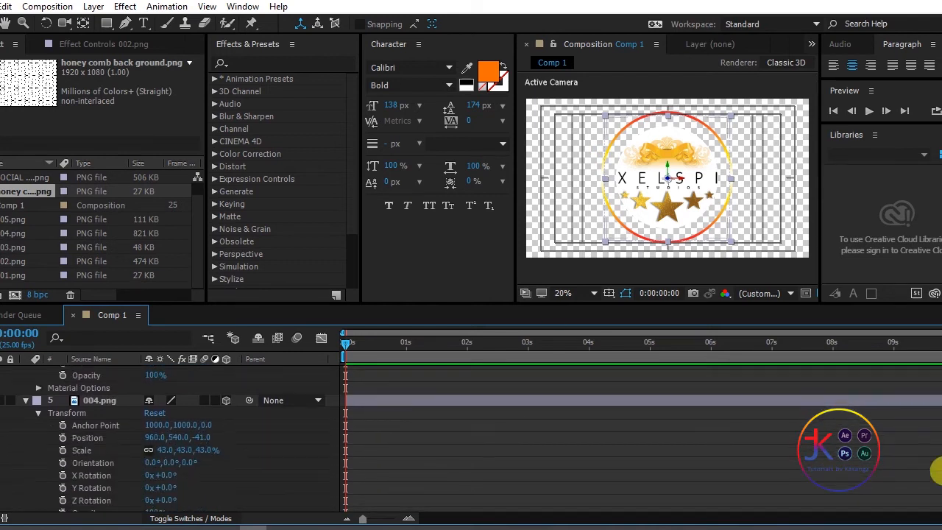
{"action": "left_click", "coordinate": [199, 438]}
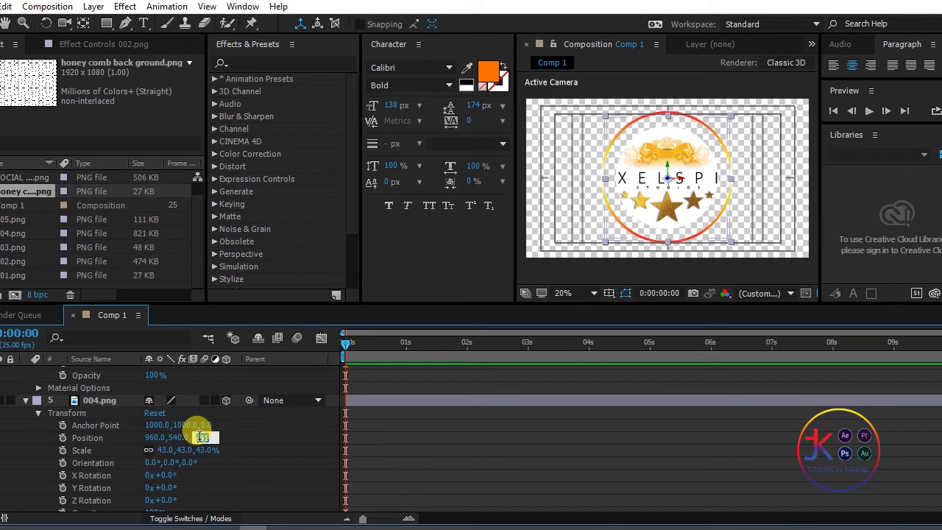
{"action": "type", "text": "0"}
{"action": "left_click", "coordinate": [197, 439]}
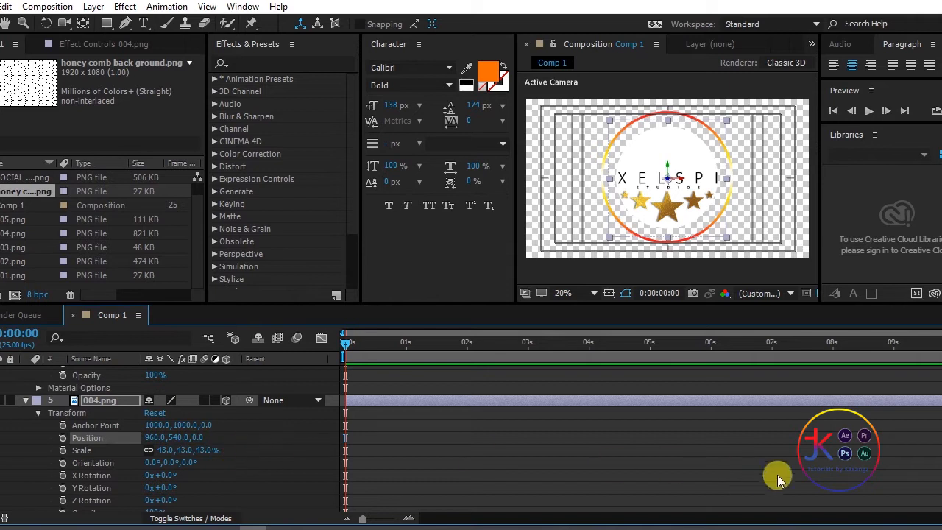
Step: Place the 003.png layer farthest from the camera by setting its Z position to 100
{"action": "scroll", "coordinate": [471, 439], "scroll_direction": "down", "scroll_amount": 3}
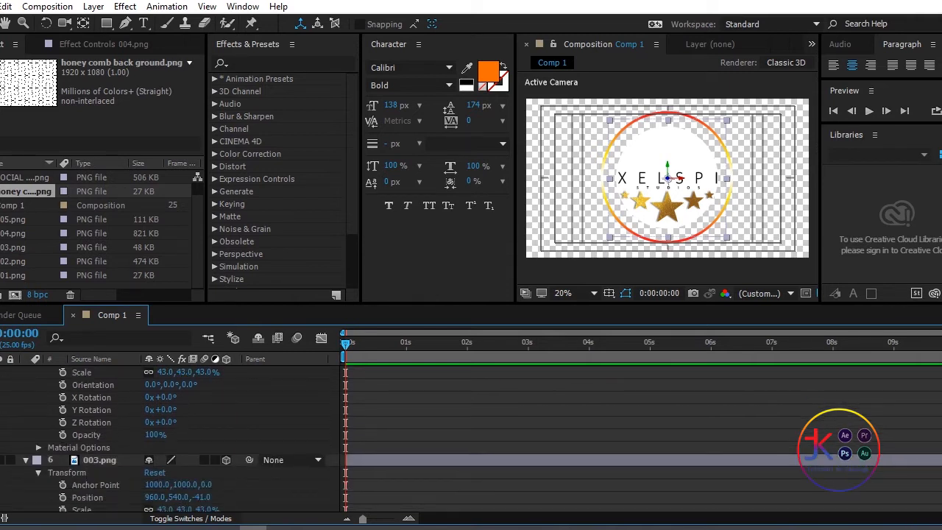
{"action": "scroll", "coordinate": [471, 438], "scroll_direction": "down", "scroll_amount": 1}
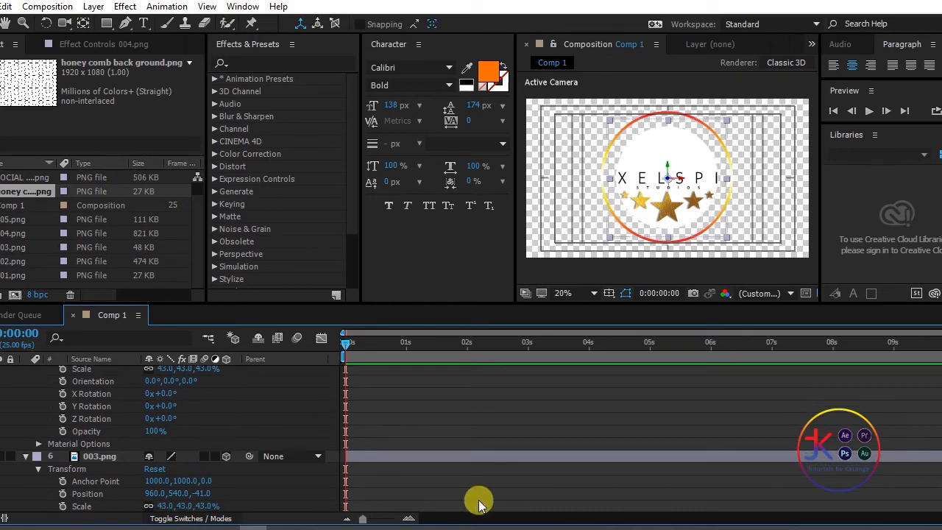
{"action": "left_click", "coordinate": [198, 492]}
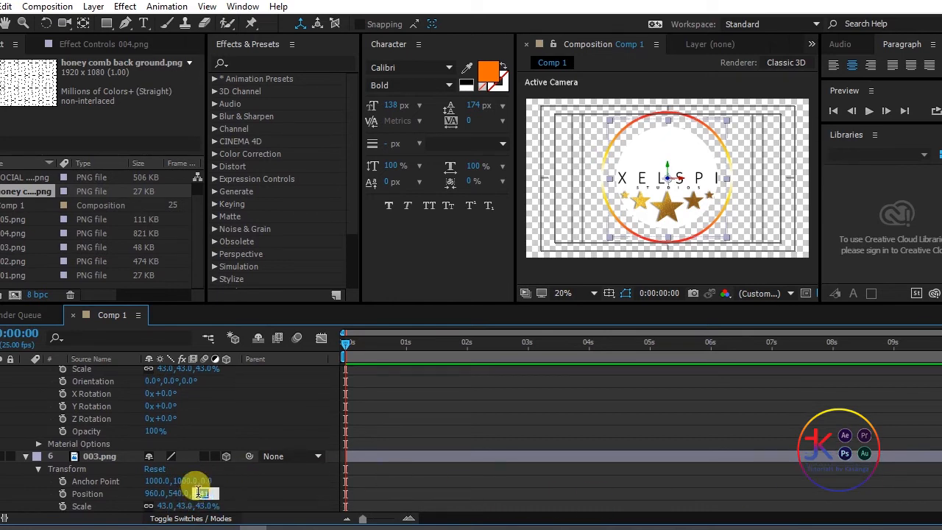
{"action": "type", "text": "100"}
{"action": "left_click", "coordinate": [198, 496]}
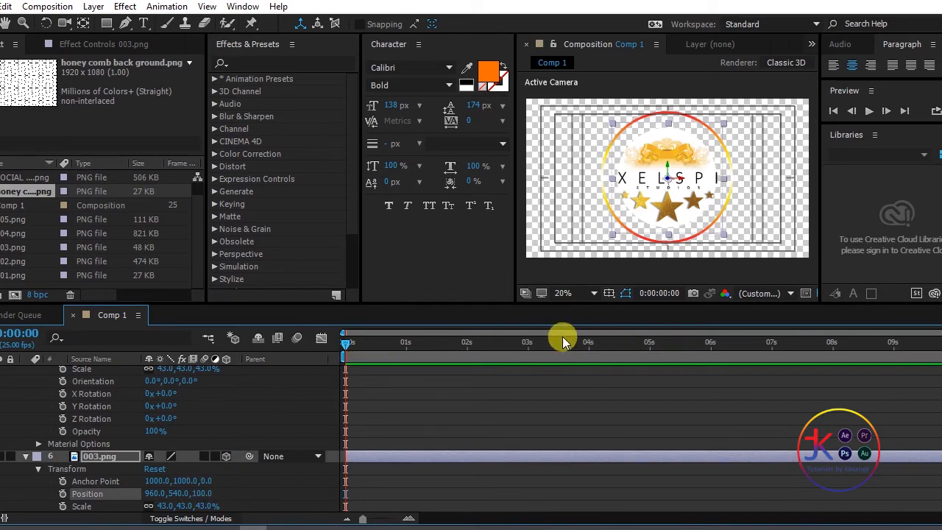
Step: Select all layers and start keyframing Position, Scale, Orientation and X, Y and Z Rotation of the logo layers at 0:00:00:00
{"action": "left_click_drag", "start_coordinate": [353, 346], "coordinate": [306, 365]}
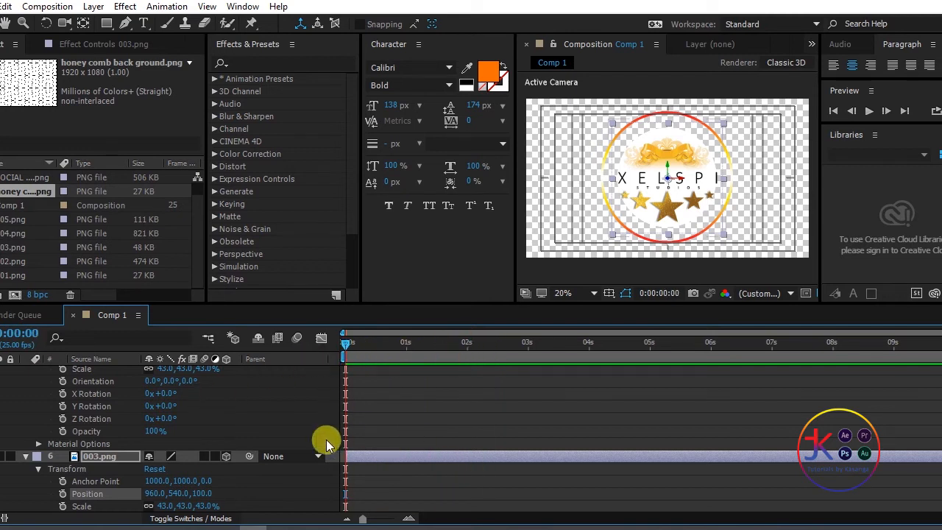
{"action": "key", "text": "ctrl+a"}
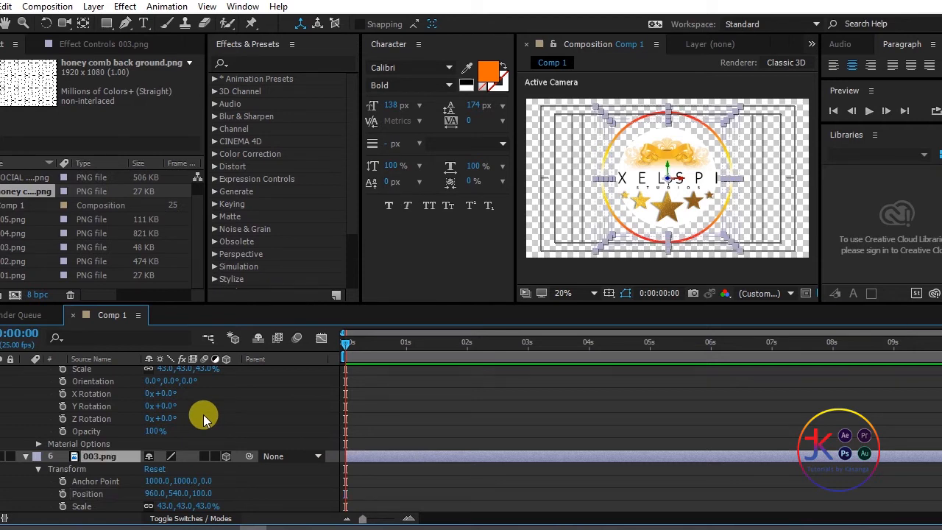
{"action": "scroll", "coordinate": [191, 409], "scroll_direction": "up", "scroll_amount": 10}
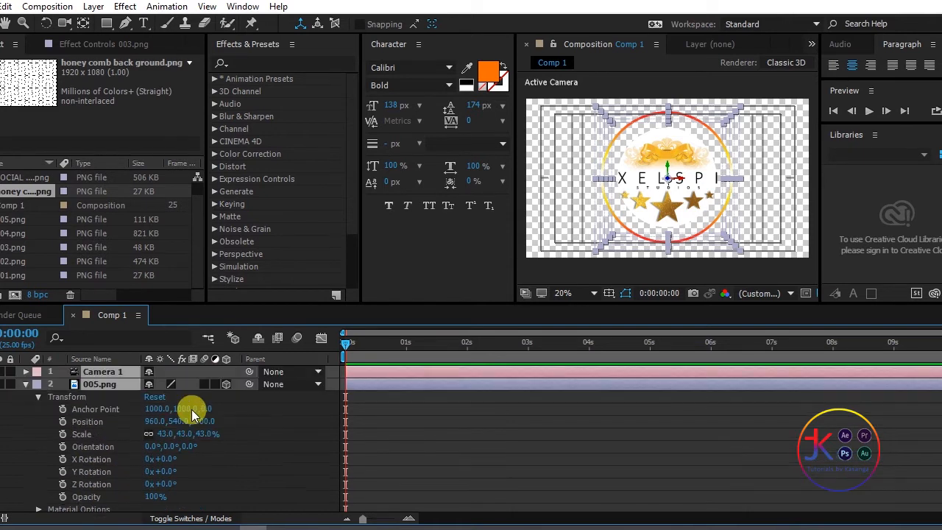
{"action": "left_click", "coordinate": [63, 421]}
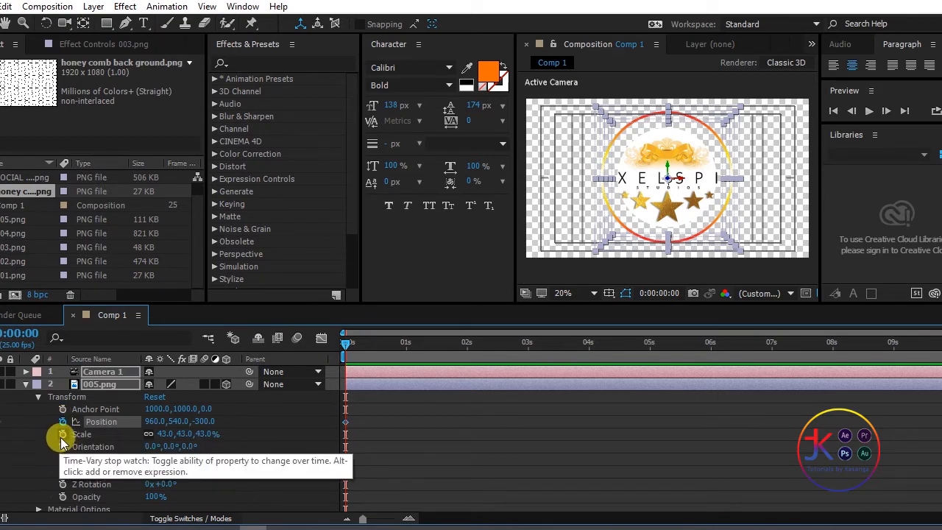
{"action": "left_click", "coordinate": [62, 434]}
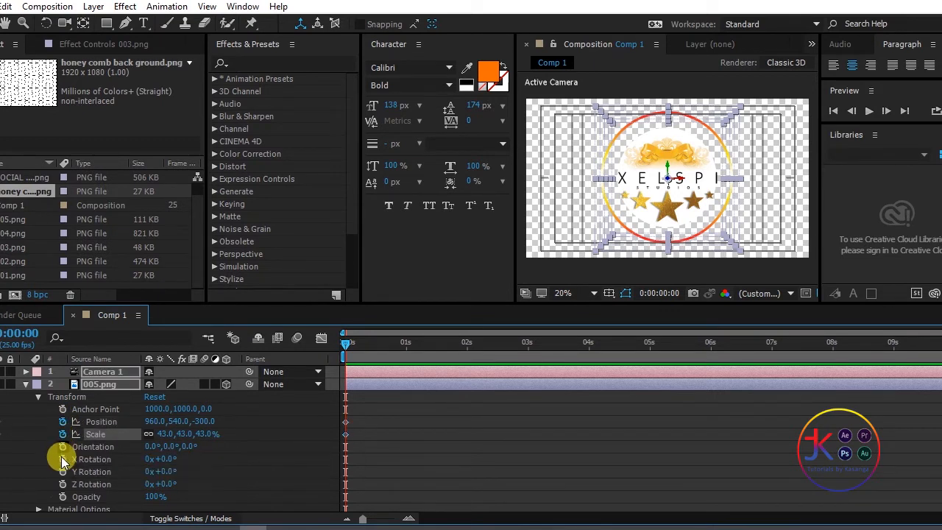
{"action": "left_click", "coordinate": [63, 446]}
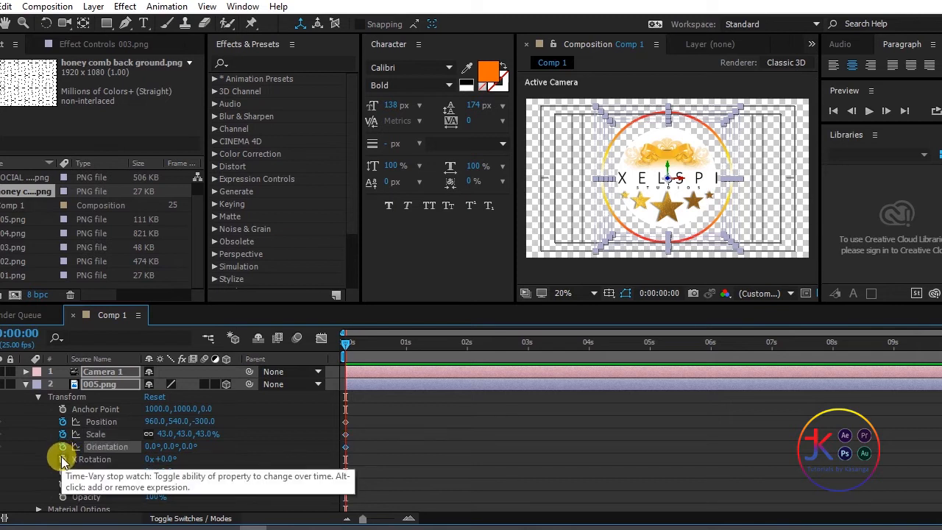
{"action": "left_click", "coordinate": [62, 459]}
{"action": "left_click", "coordinate": [63, 472]}
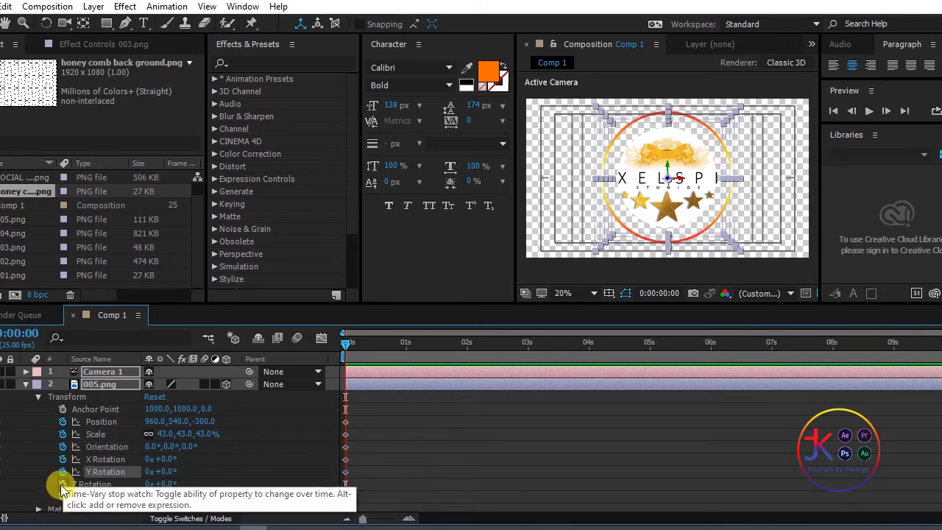
{"action": "left_click", "coordinate": [62, 484]}
{"action": "left_click", "coordinate": [63, 497]}
{"action": "scroll", "coordinate": [179, 482], "scroll_direction": "down", "scroll_amount": 3}
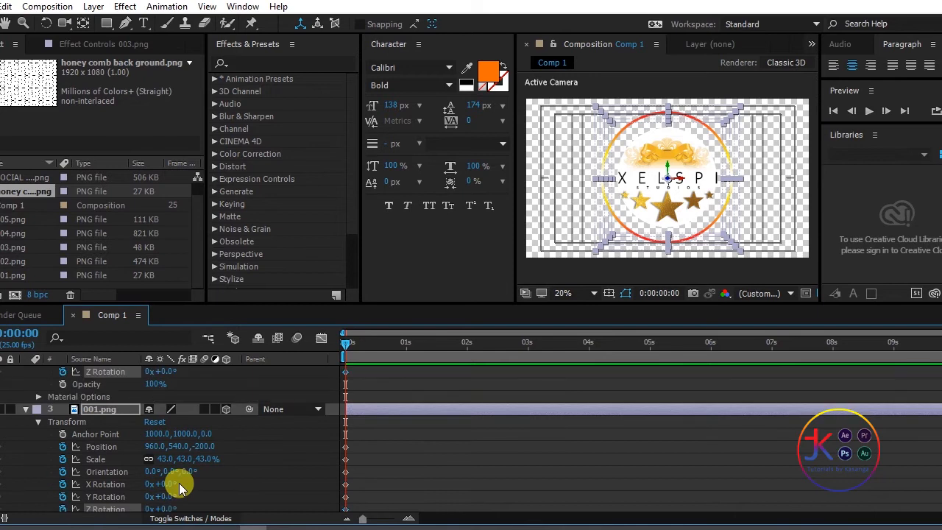
{"action": "scroll", "coordinate": [178, 485], "scroll_direction": "up", "scroll_amount": 3}
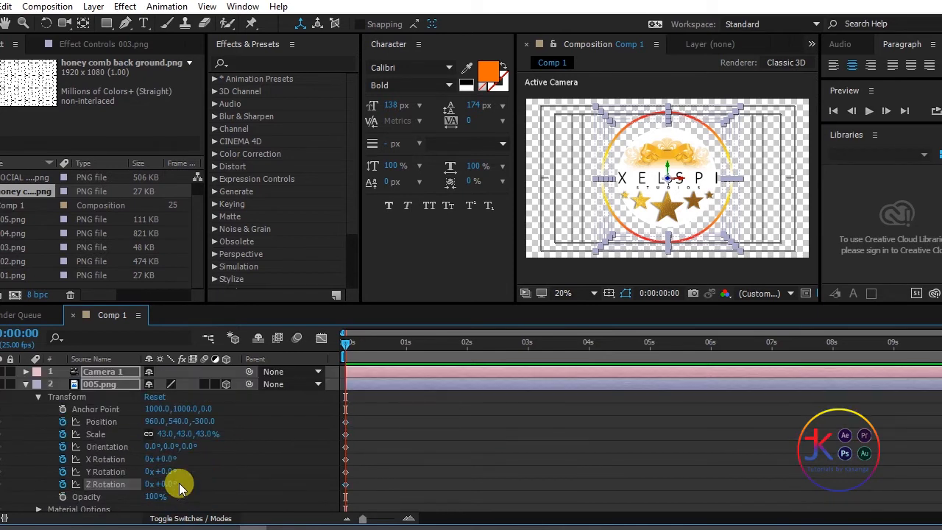
Step: At 0:00:03:00, add keyframes holding the current Position, Scale, Orientation and X, Y and Z Rotation values for all logo layers
{"action": "left_click", "coordinate": [528, 347]}
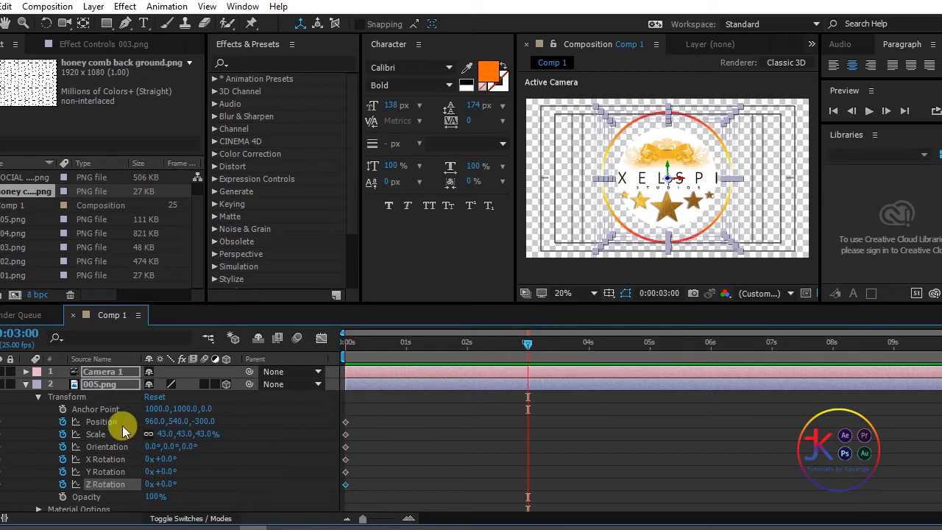
{"action": "left_click", "coordinate": [2, 421]}
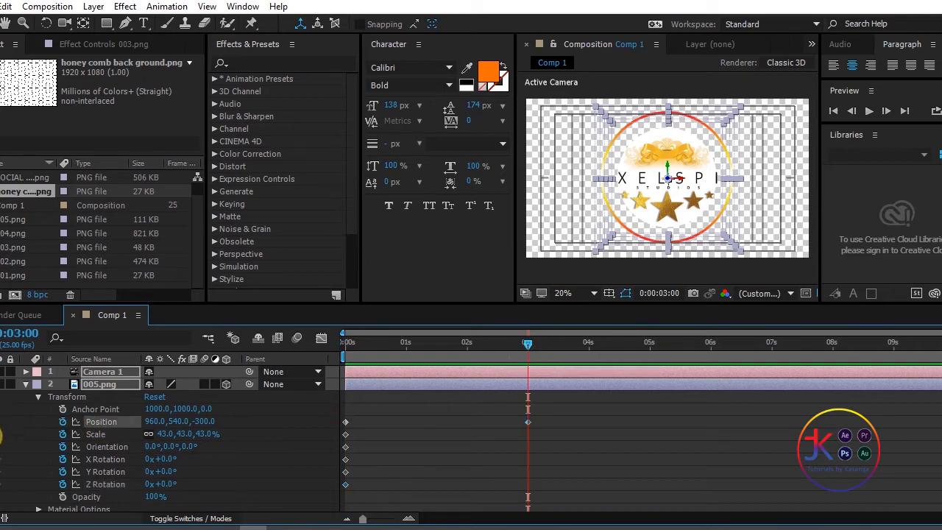
{"action": "left_click", "coordinate": [3, 434]}
{"action": "left_click", "coordinate": [3, 447]}
{"action": "left_click", "coordinate": [3, 459]}
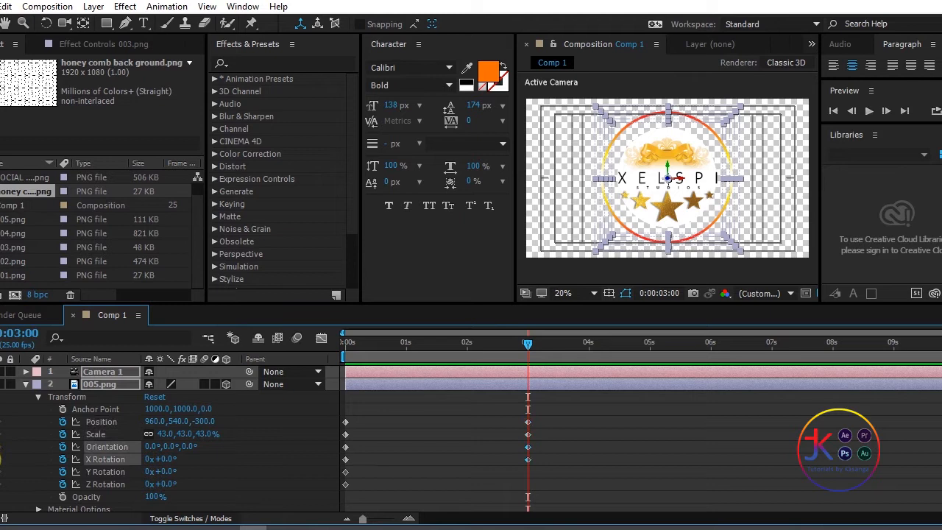
{"action": "left_click", "coordinate": [2, 472]}
{"action": "left_click", "coordinate": [3, 484]}
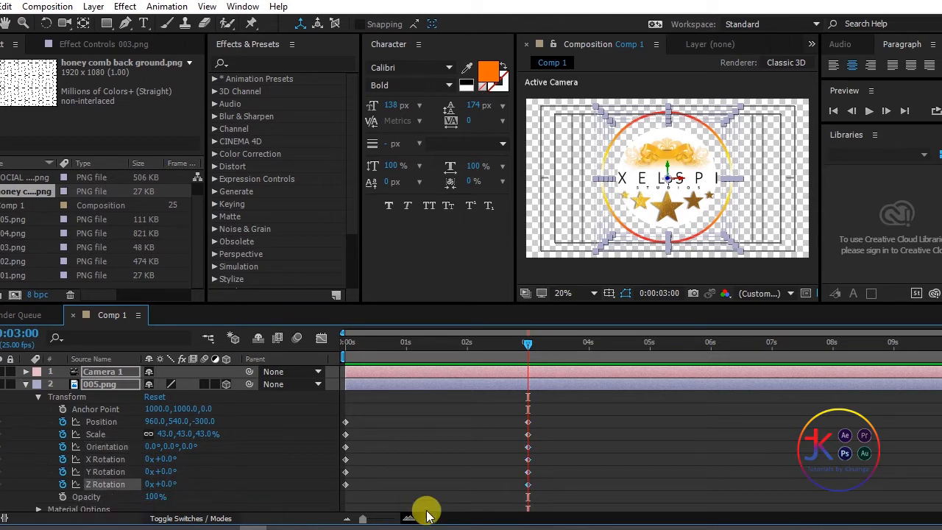
{"action": "scroll", "coordinate": [534, 473], "scroll_direction": "down", "scroll_amount": 2}
{"action": "scroll", "coordinate": [535, 473], "scroll_direction": "up", "scroll_amount": 2}
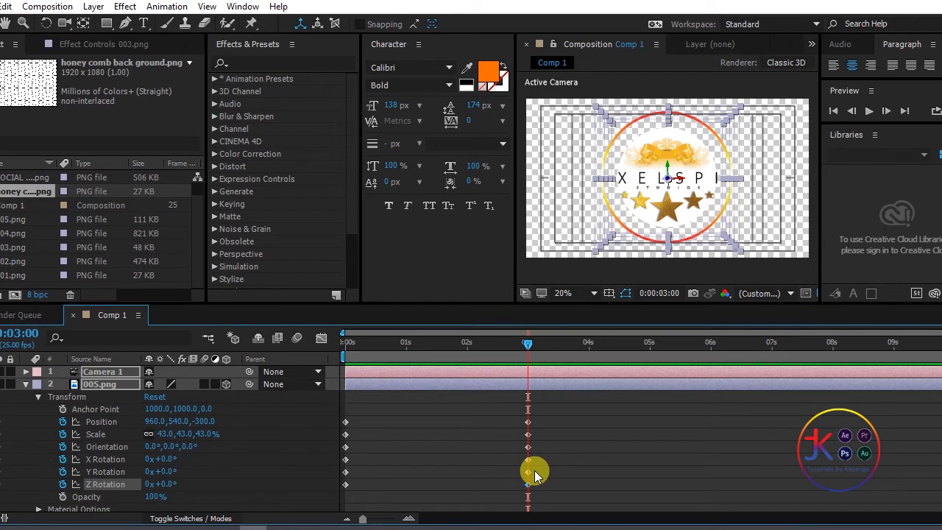
Step: At 0:00:00:00, offset only the 005.png ring to X position 702 and set its Y Rotation to -35°
{"action": "left_click", "coordinate": [355, 343]}
{"action": "key", "text": "Home"}
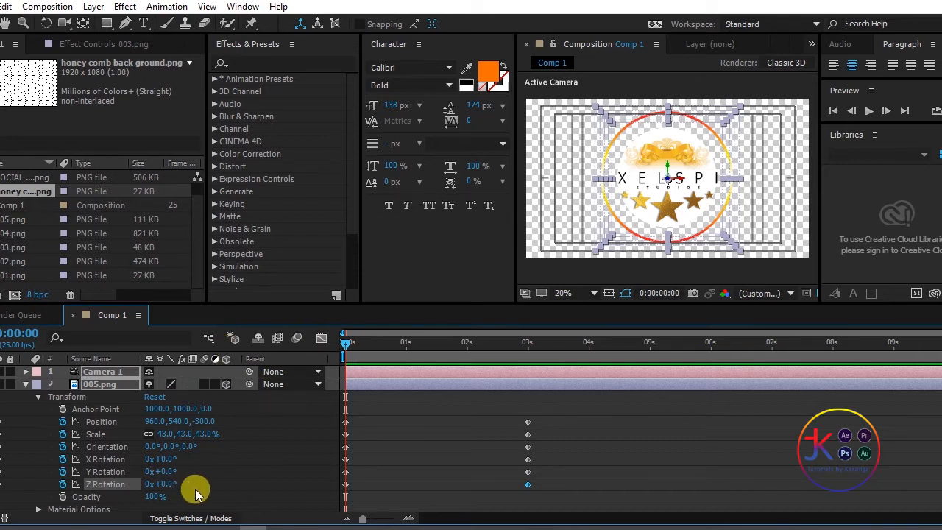
{"action": "left_click", "coordinate": [258, 477]}
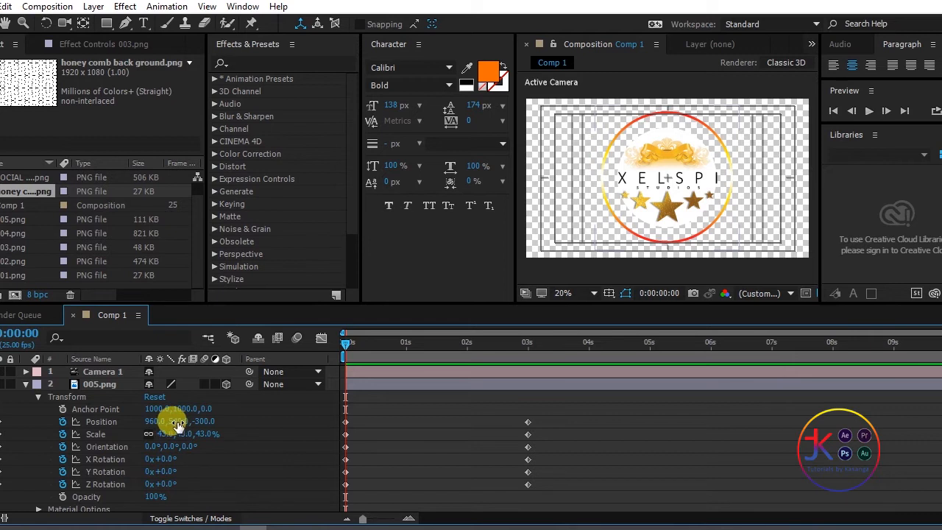
{"action": "left_click_drag", "start_coordinate": [151, 418], "coordinate": [127, 483]}
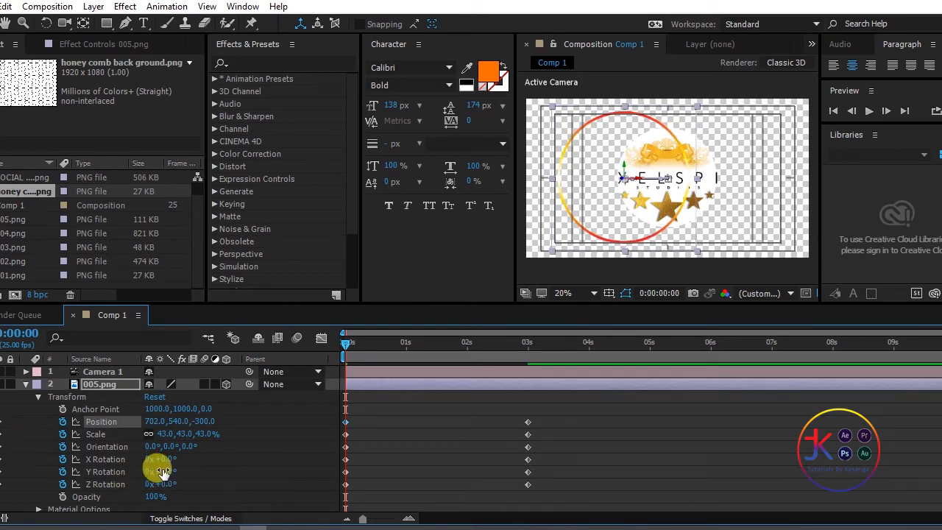
{"action": "left_click_drag", "start_coordinate": [166, 469], "coordinate": [140, 472]}
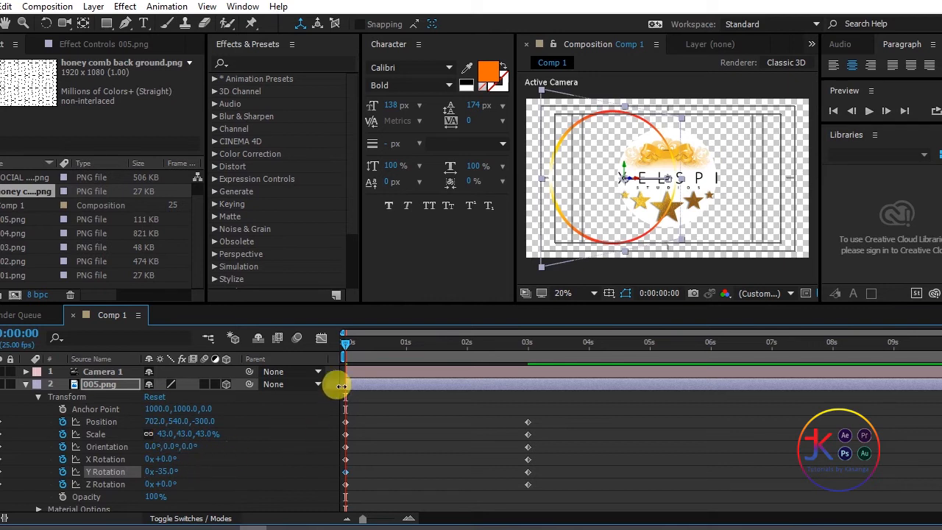
Step: Enlarge the timeline area upward to make room for the transform properties of more layers
{"action": "left_click_drag", "start_coordinate": [347, 299], "coordinate": [366, 210]}
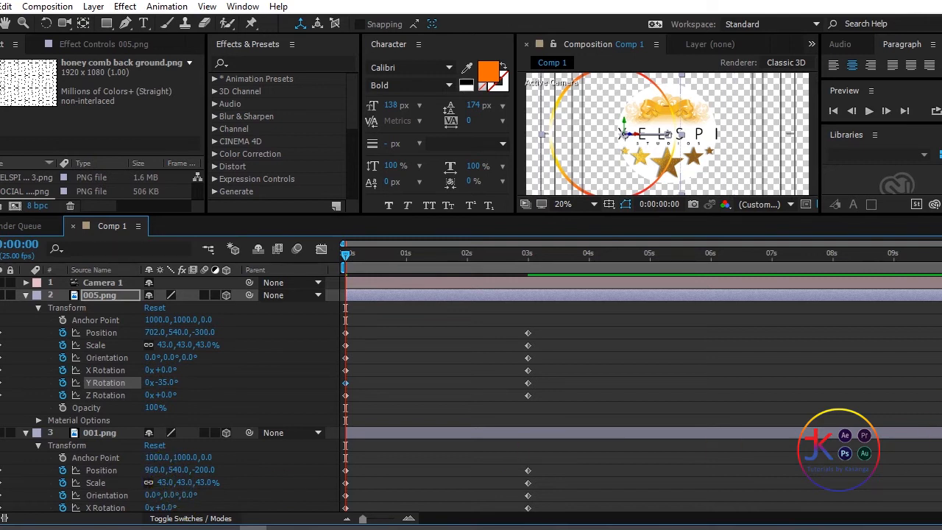
{"action": "scroll", "coordinate": [934, 372], "scroll_direction": "down", "scroll_amount": 5}
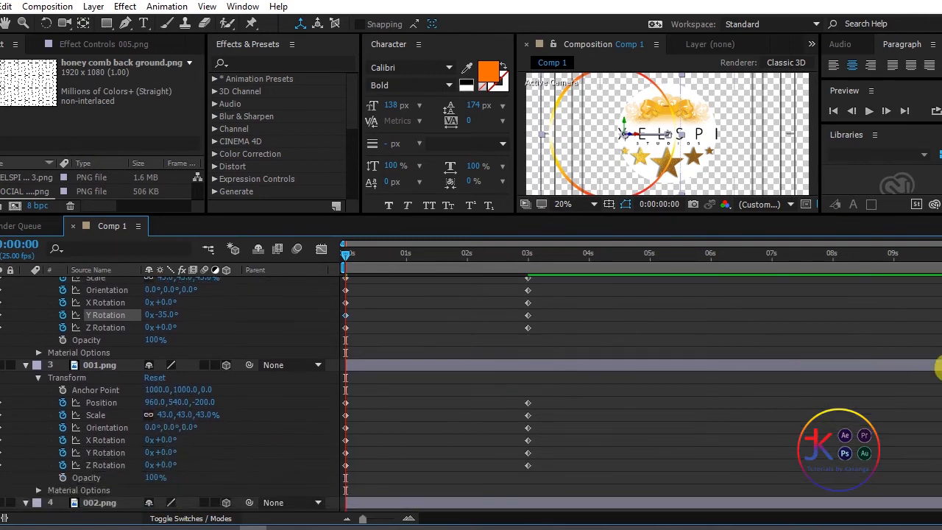
Step: At 0:00:00:00, offset the 001.png layer to X position 808 and set its Y Rotation to -35°
{"action": "left_click_drag", "start_coordinate": [153, 403], "coordinate": [37, 406]}
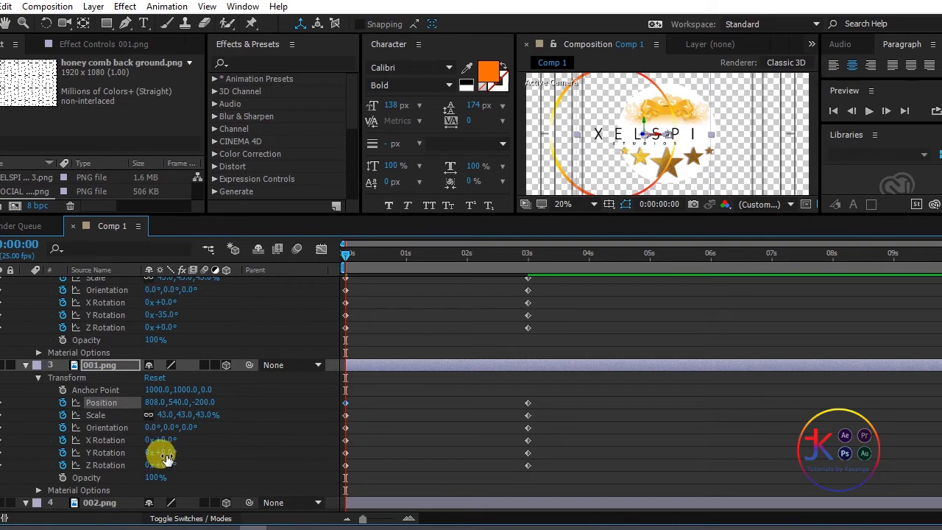
{"action": "left_click", "coordinate": [166, 453]}
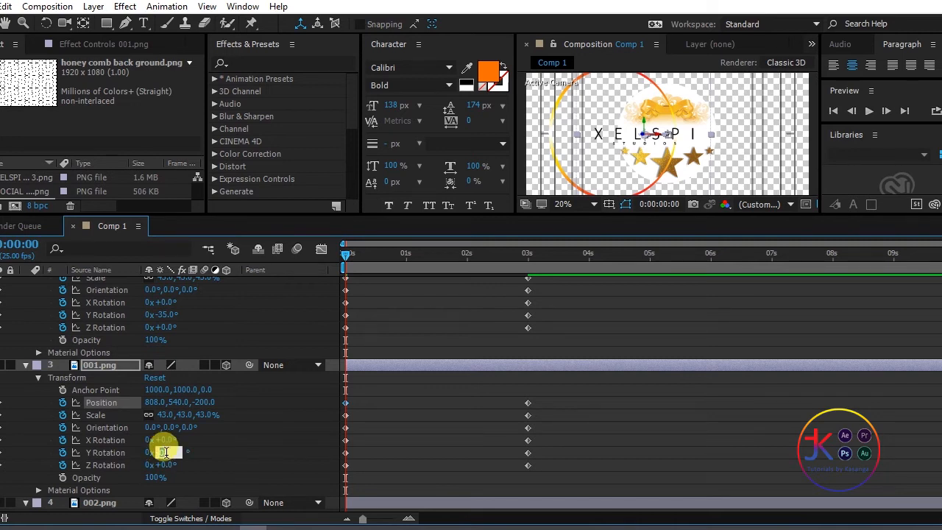
{"action": "type", "text": "-35"}
{"action": "left_click", "coordinate": [158, 450]}
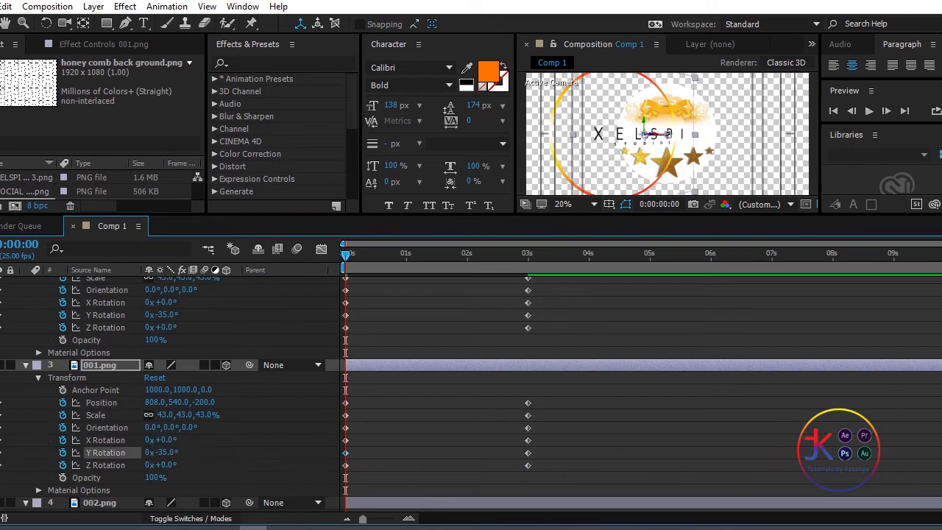
Step: Set the Y Rotation of the 002.png layer to -35° at 0:00:00:00, leaving its position alone
{"action": "scroll", "coordinate": [471, 394], "scroll_direction": "down", "scroll_amount": 5}
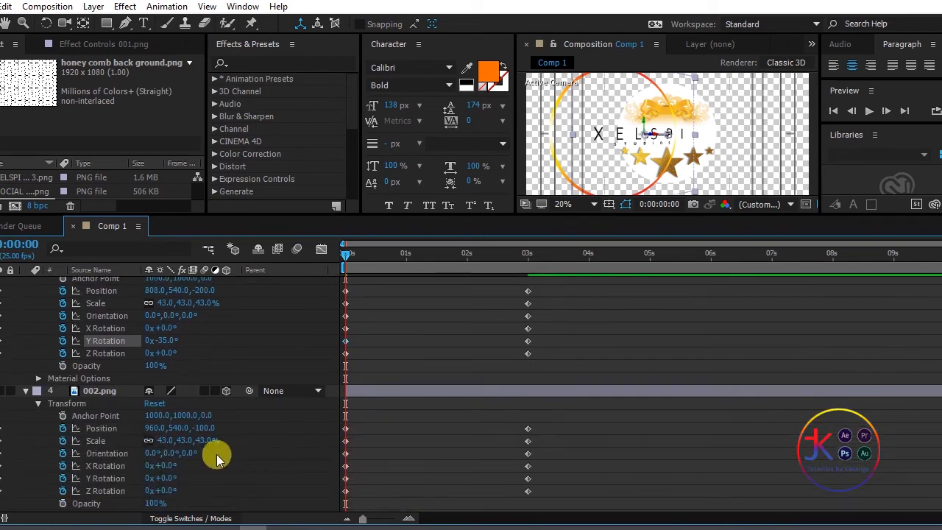
{"action": "left_click", "coordinate": [168, 478]}
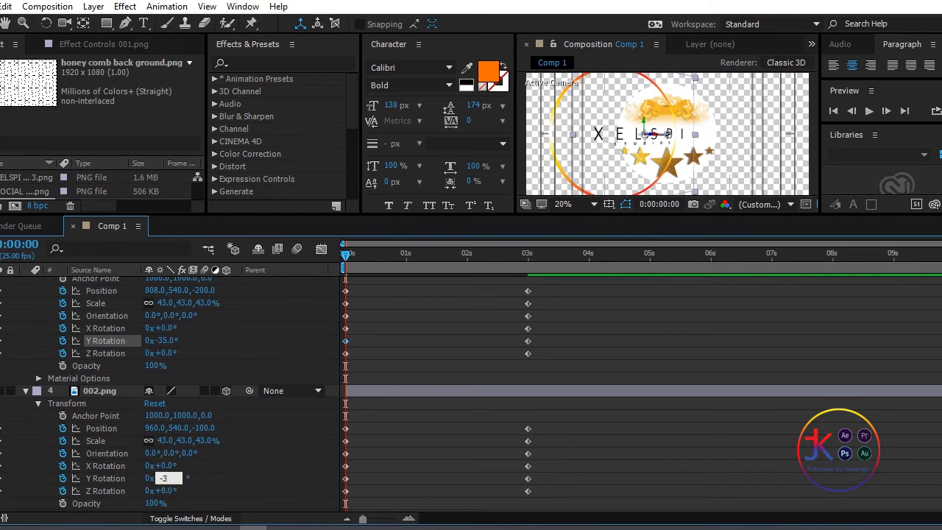
{"action": "type", "text": "-35"}
{"action": "left_click", "coordinate": [158, 491]}
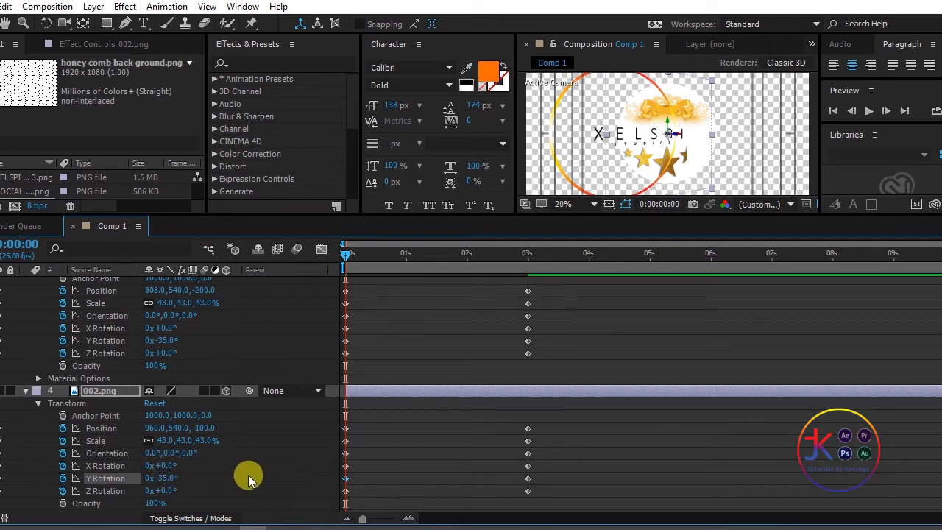
Step: At 0:00:00:00, offset the 004.png layer to X position 1114 and set its Y Rotation to -35°
{"action": "scroll", "coordinate": [247, 479], "scroll_direction": "down", "scroll_amount": 3}
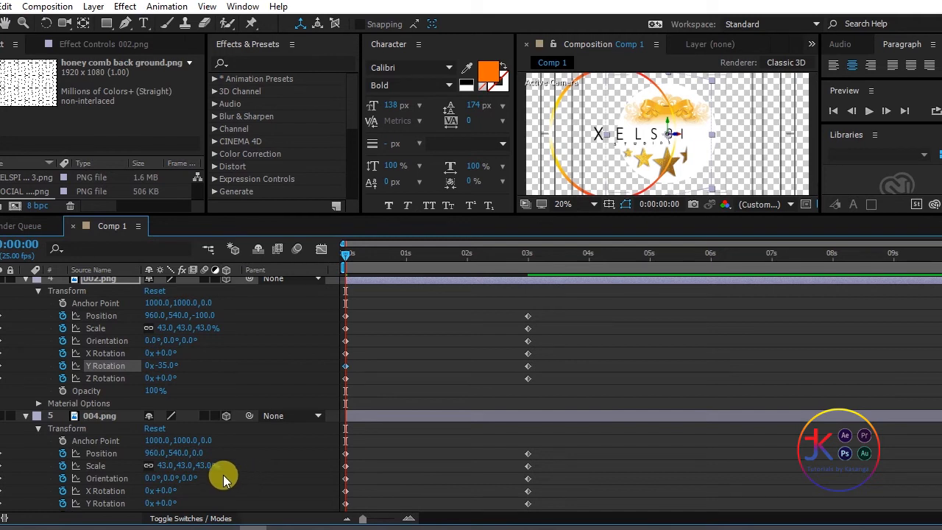
{"action": "left_click_drag", "start_coordinate": [149, 454], "coordinate": [261, 451]}
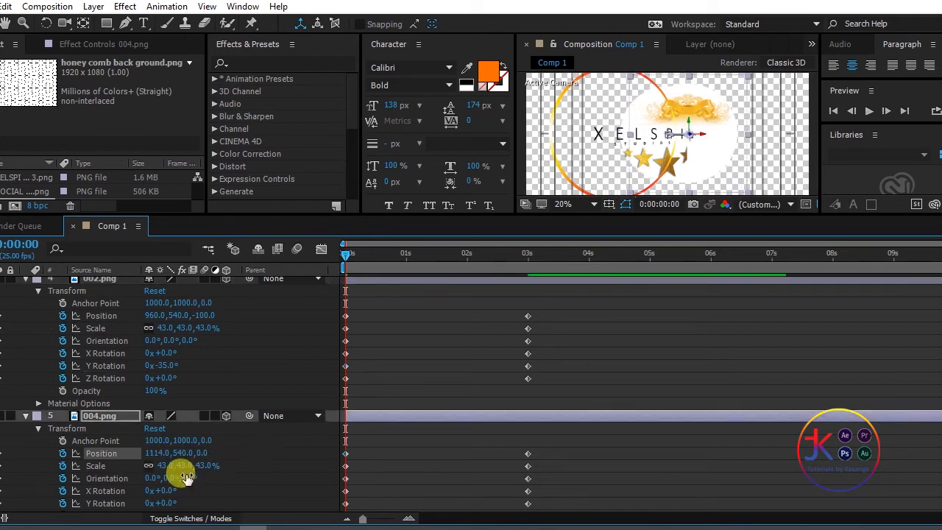
{"action": "type", "text": "-"}
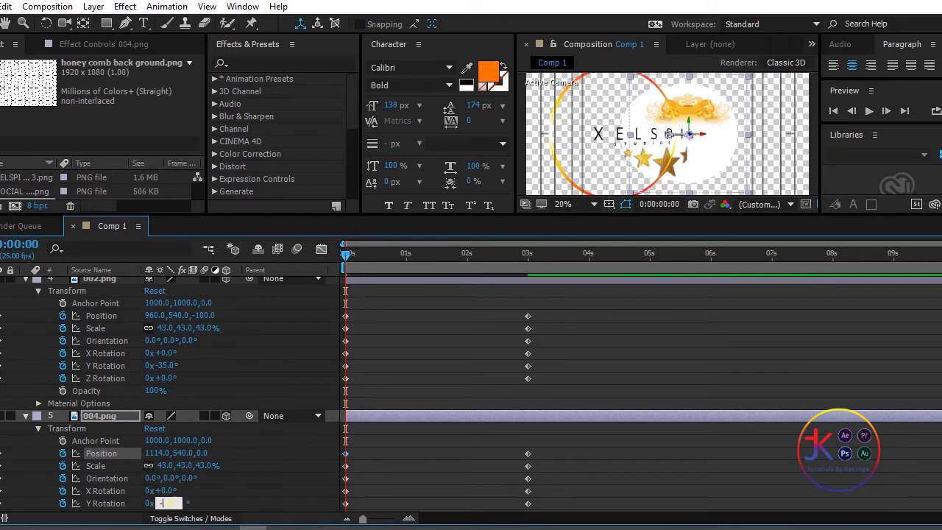
{"action": "type", "text": "35"}
{"action": "left_click", "coordinate": [165, 503]}
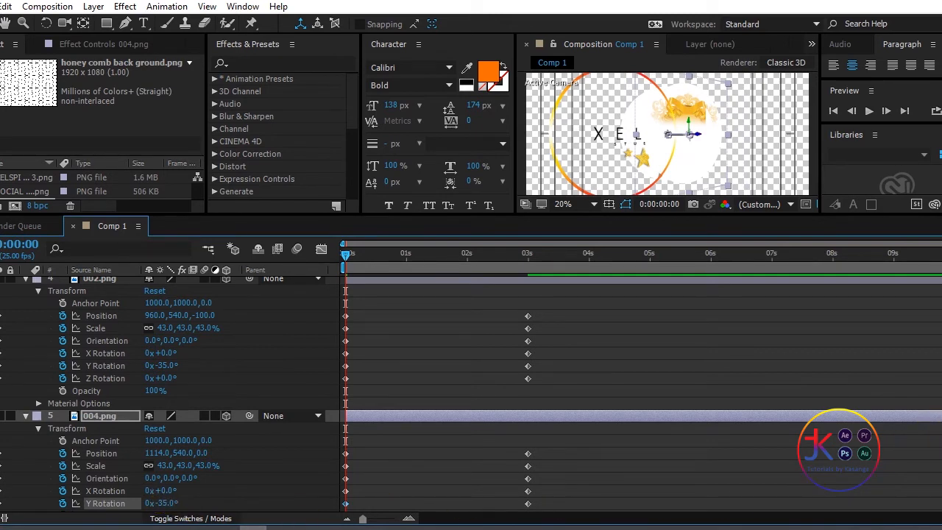
Step: At 0:00:00:00, offset the 003.png layer to X position 1312 and set its Y Rotation to -35°
{"action": "scroll", "coordinate": [471, 395], "scroll_direction": "down", "scroll_amount": 5}
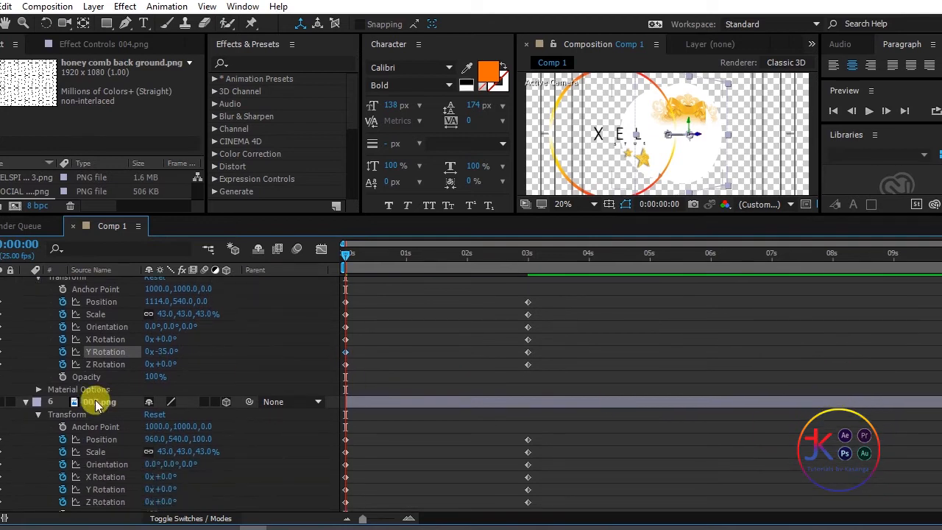
{"action": "left_click_drag", "start_coordinate": [156, 438], "coordinate": [414, 439]}
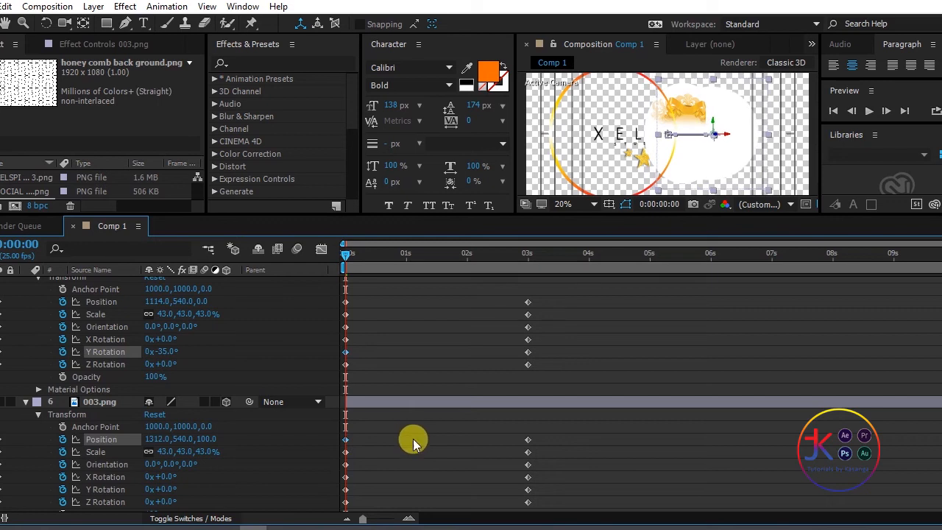
{"action": "left_click", "coordinate": [166, 489]}
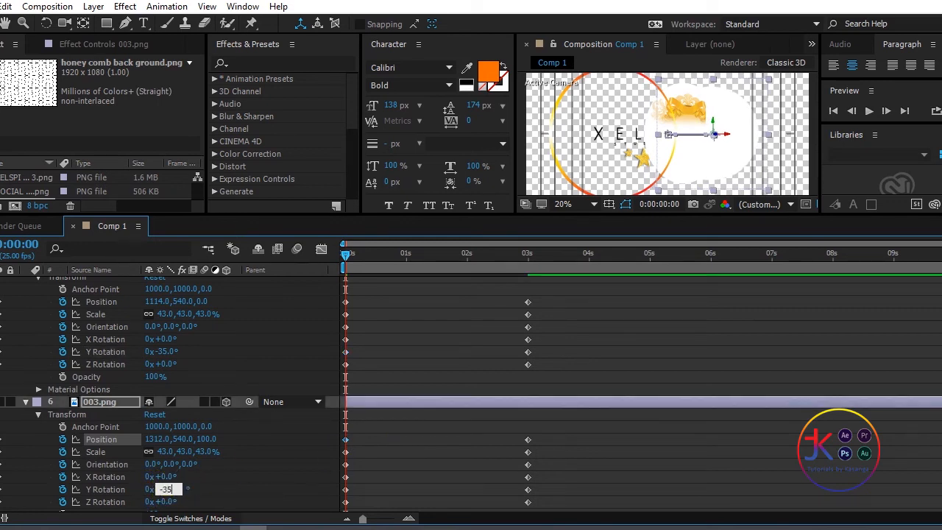
{"action": "type", "text": "-35"}
{"action": "key", "text": "Return"}
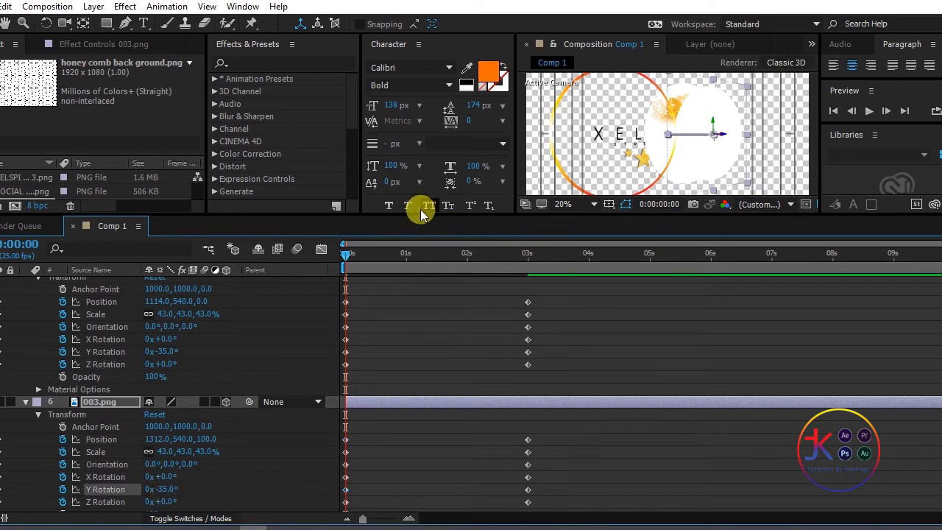
Step: At 0:00:00:00, push 003.png back to Z position 425 and 004.png back to Z position 90
{"action": "left_click_drag", "start_coordinate": [408, 213], "coordinate": [401, 343]}
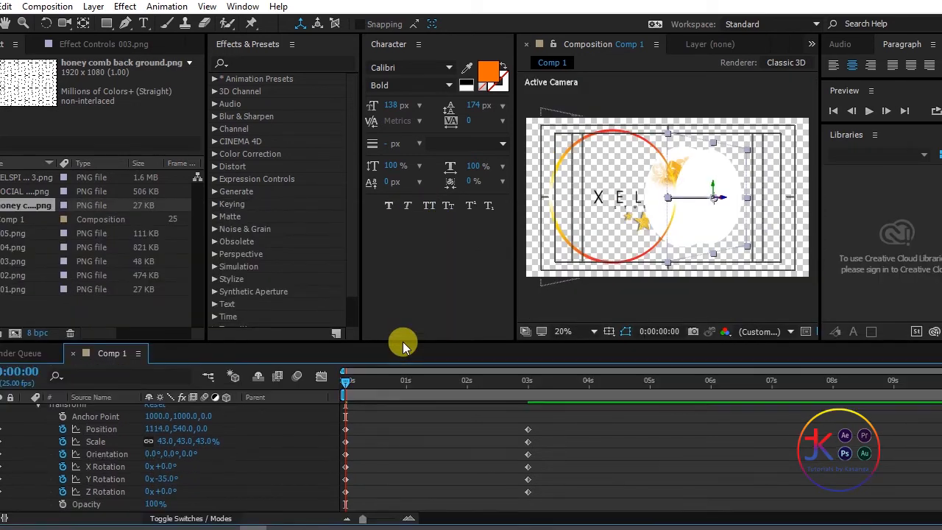
{"action": "left_click_drag", "start_coordinate": [415, 275], "coordinate": [427, 244]}
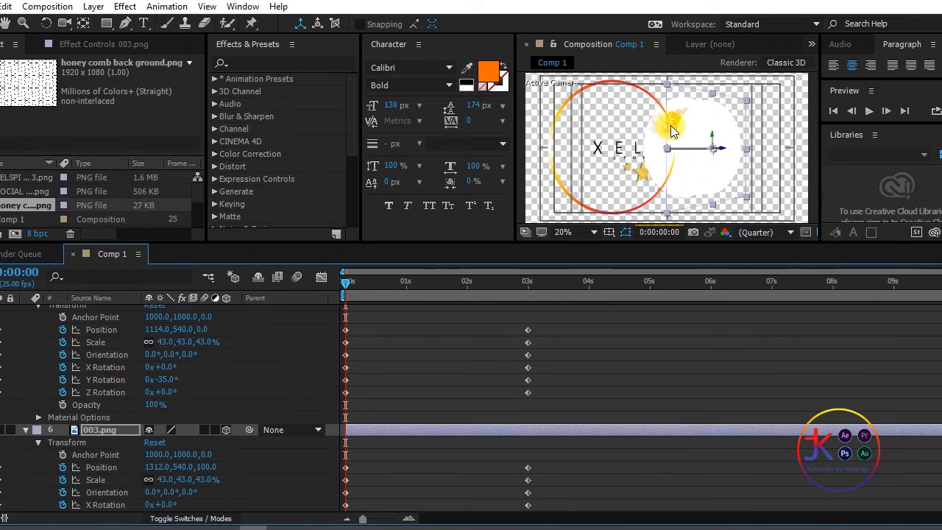
{"action": "scroll", "coordinate": [670, 128], "scroll_direction": "up", "scroll_amount": 2}
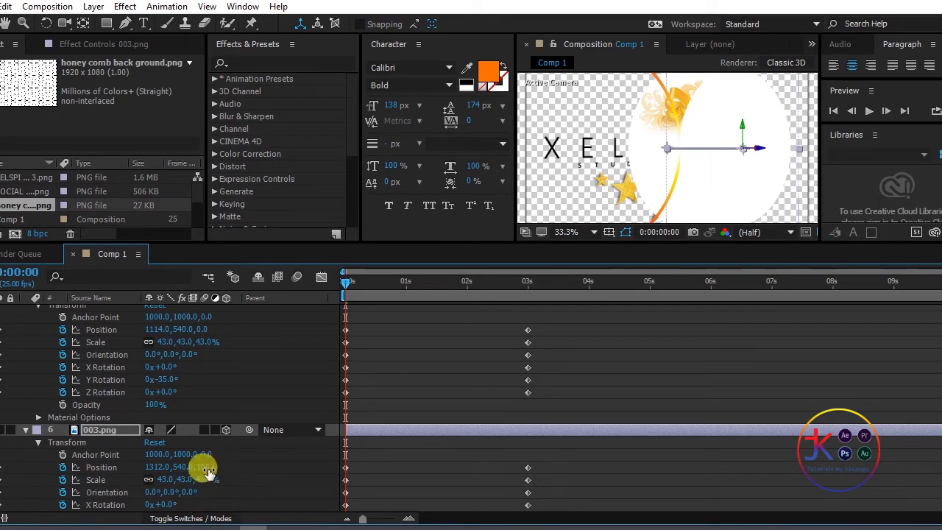
{"action": "left_click_drag", "start_coordinate": [206, 468], "coordinate": [444, 468]}
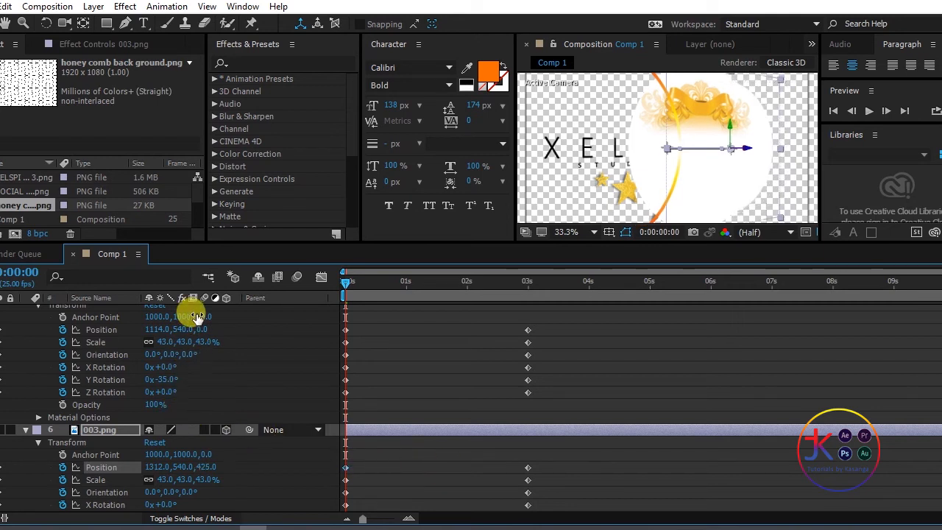
{"action": "left_click_drag", "start_coordinate": [203, 329], "coordinate": [270, 331]}
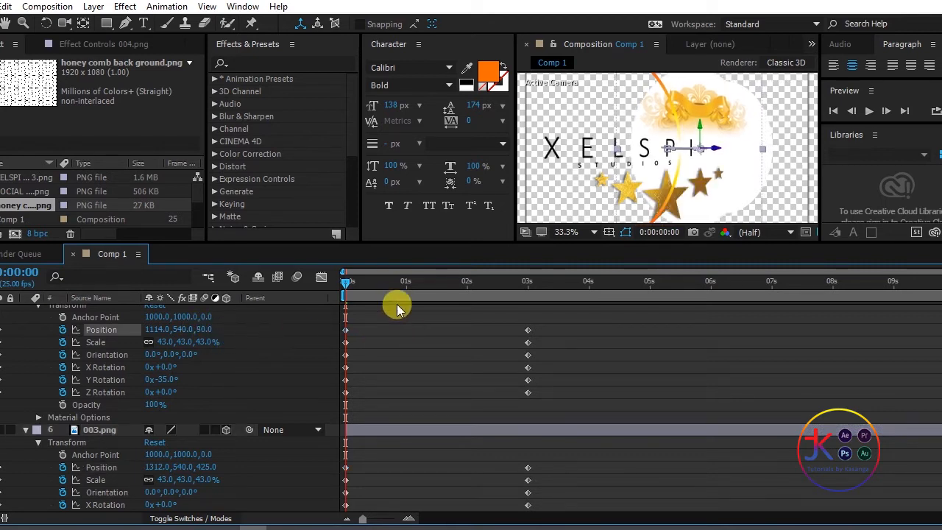
Step: Enlarge the composition viewer in height and width and set its magnification to Fit up to 100%
{"action": "left_click", "coordinate": [368, 282]}
{"action": "left_click_drag", "start_coordinate": [328, 287], "coordinate": [317, 287]}
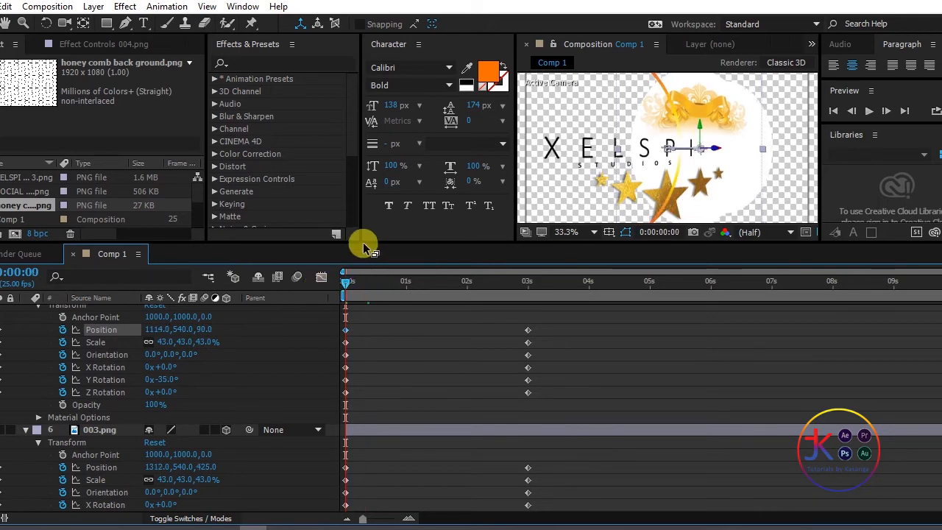
{"action": "left_click_drag", "start_coordinate": [364, 241], "coordinate": [369, 365]}
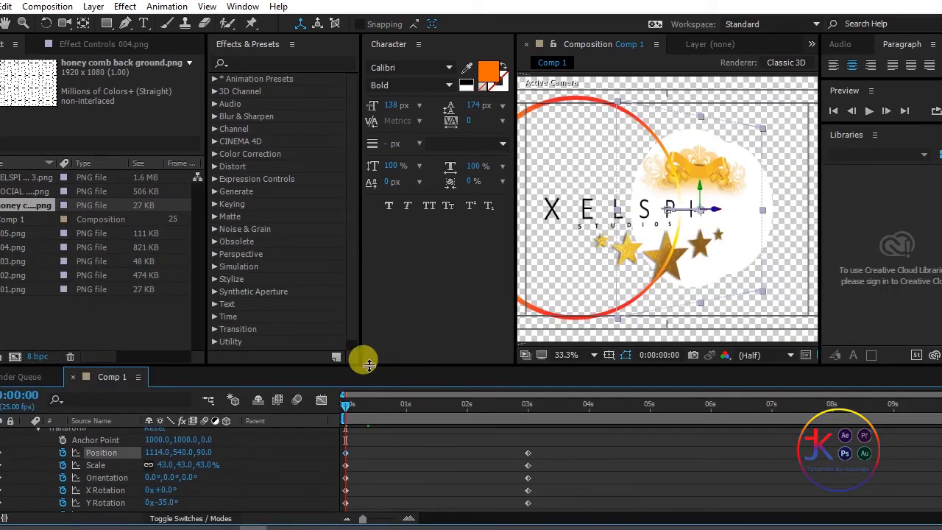
{"action": "left_click", "coordinate": [572, 358]}
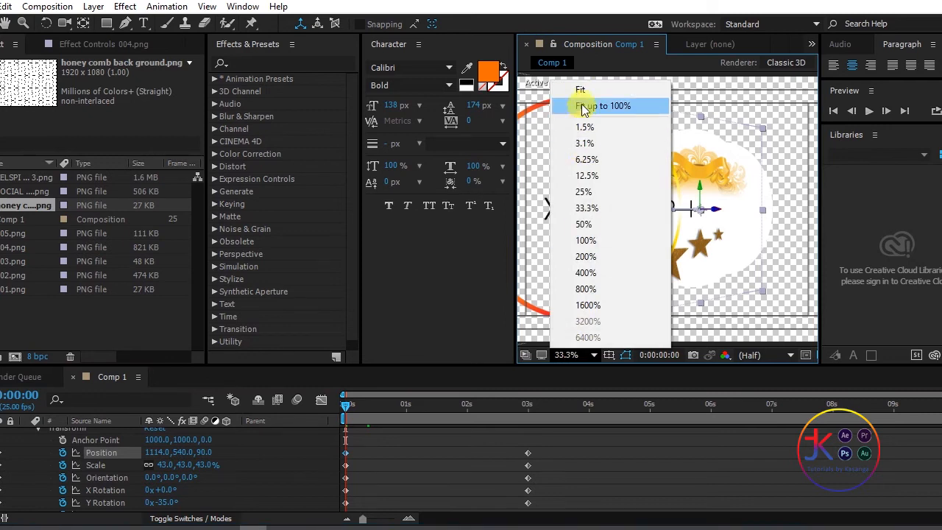
{"action": "left_click", "coordinate": [586, 106]}
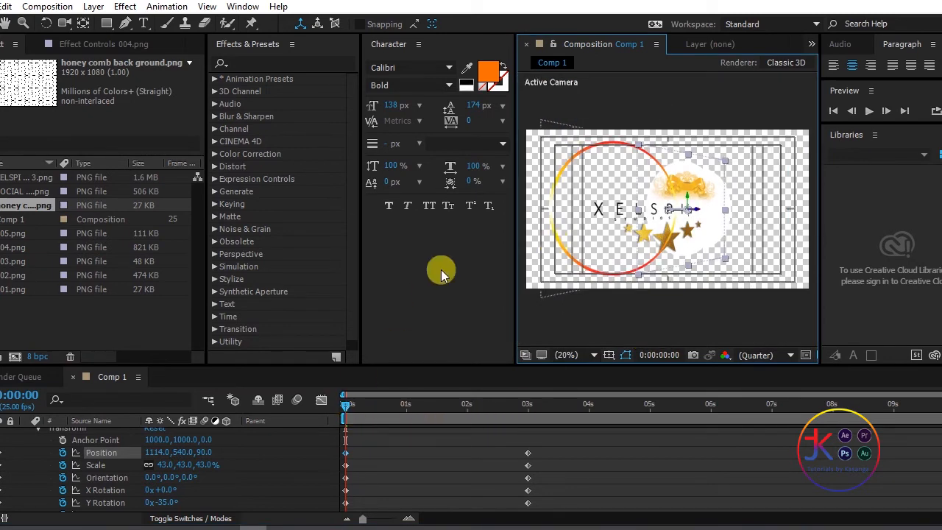
{"action": "left_click_drag", "start_coordinate": [509, 275], "coordinate": [326, 277]}
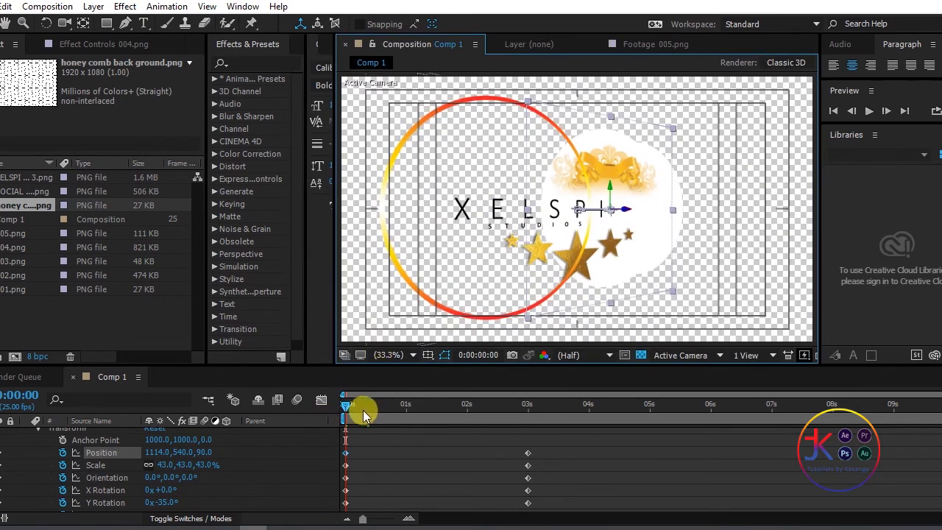
Step: Scrub through the logo animation, turn off the transparency grid, and scrub again up to 0:00:03:00
{"action": "left_click_drag", "start_coordinate": [346, 410], "coordinate": [628, 401]}
{"action": "left_click_drag", "start_coordinate": [455, 421], "coordinate": [206, 433]}
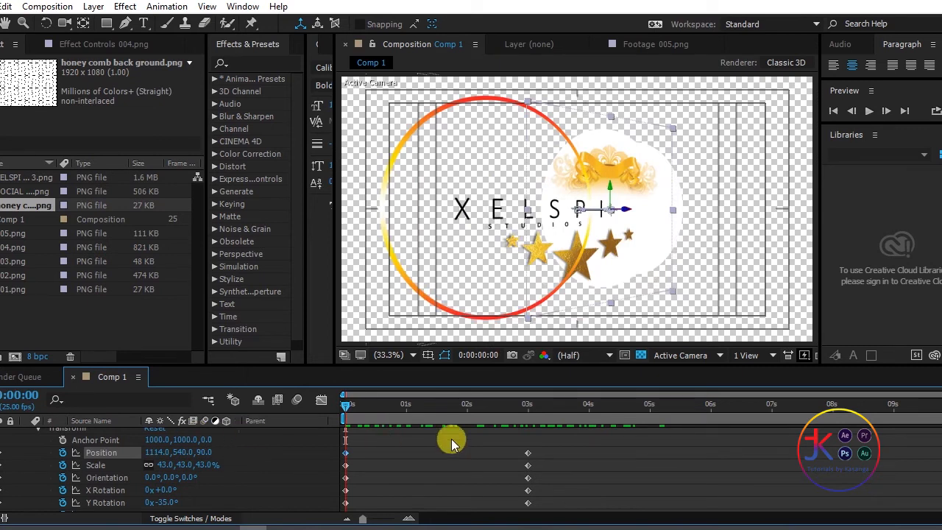
{"action": "left_click", "coordinate": [641, 356]}
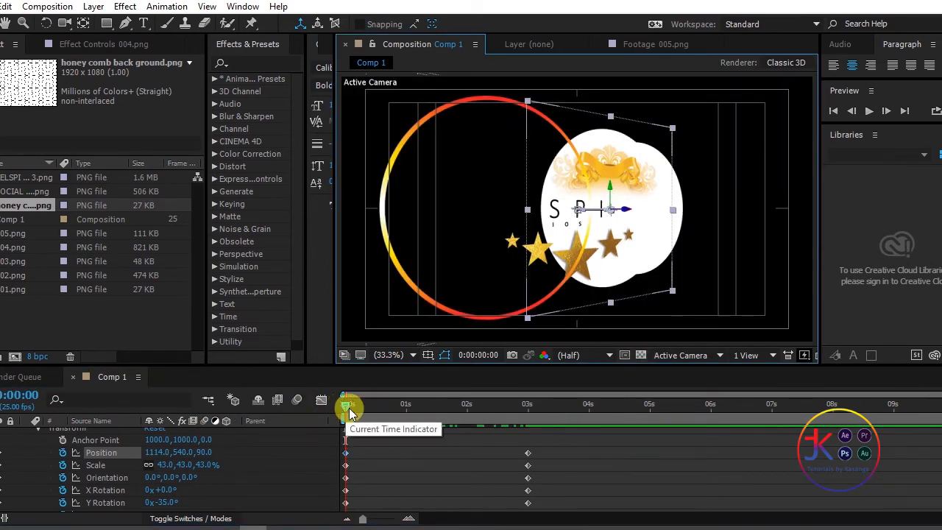
{"action": "left_click_drag", "start_coordinate": [346, 405], "coordinate": [529, 407]}
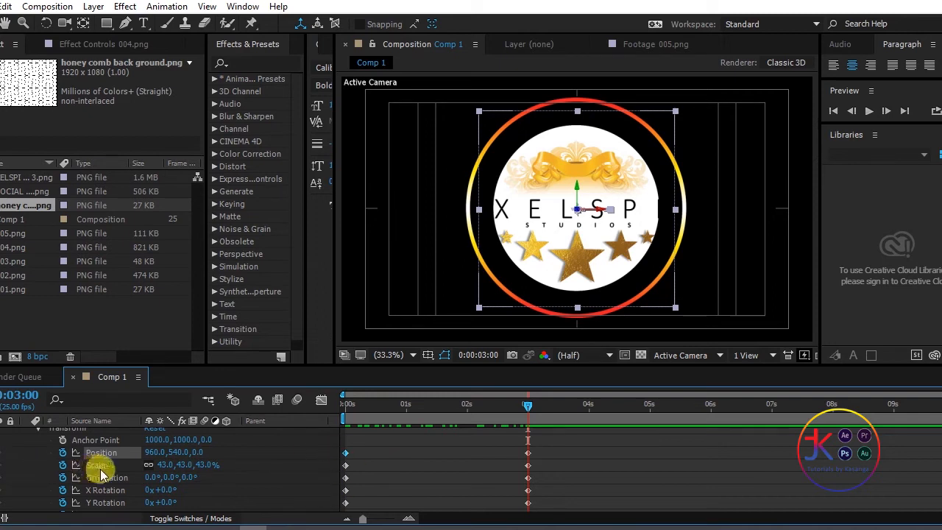
{"action": "key", "text": "ctrl+a"}
{"action": "right_click", "coordinate": [197, 463]}
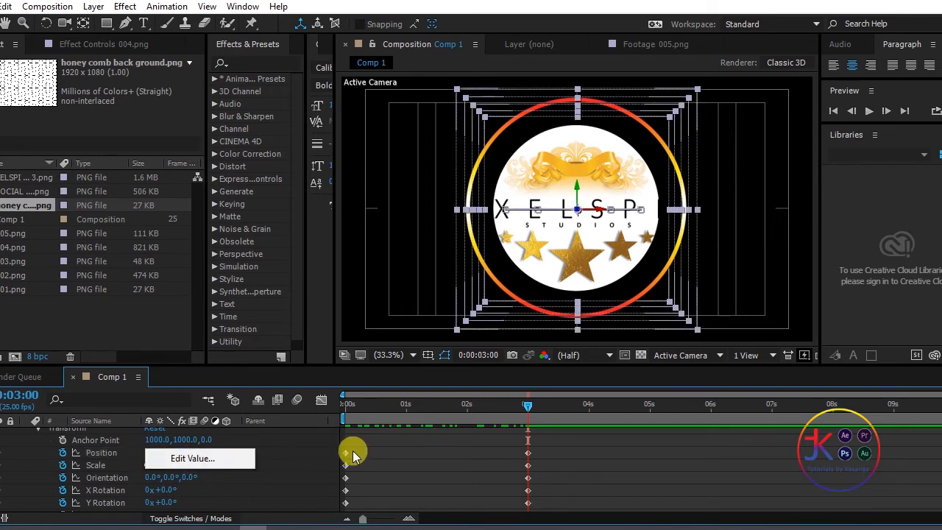
{"action": "left_click", "coordinate": [305, 463]}
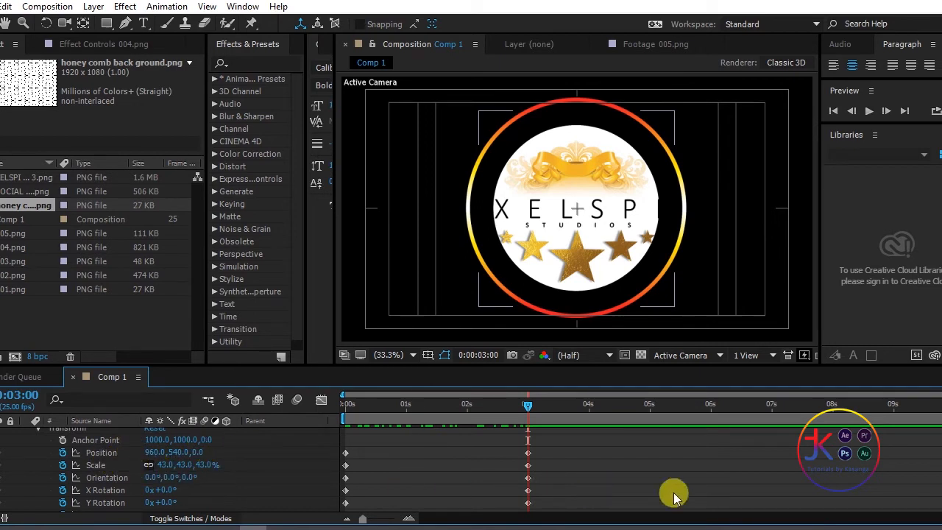
Step: Enlarge the timeline area and set the 005.png ring's Z position to 0 at 0:00:03:00
{"action": "left_click_drag", "start_coordinate": [662, 365], "coordinate": [669, 234]}
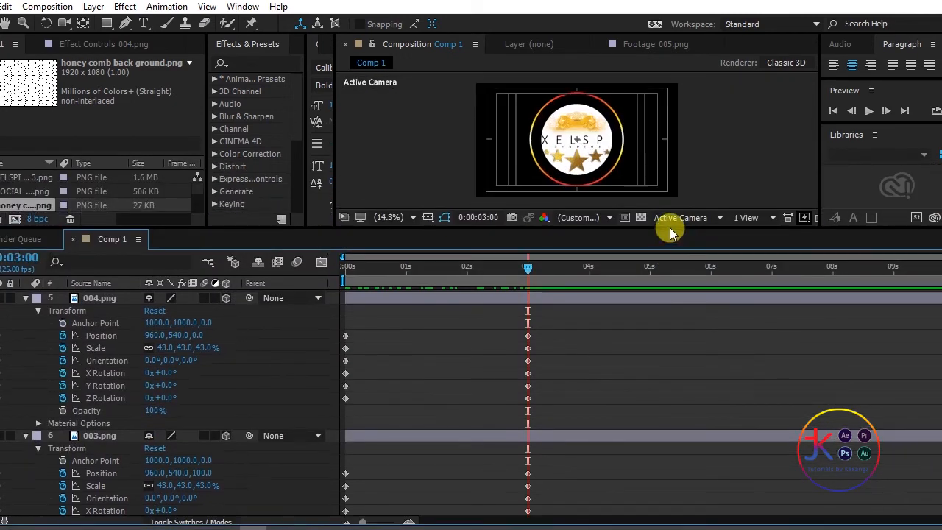
{"action": "scroll", "coordinate": [640, 430], "scroll_direction": "up", "scroll_amount": 6}
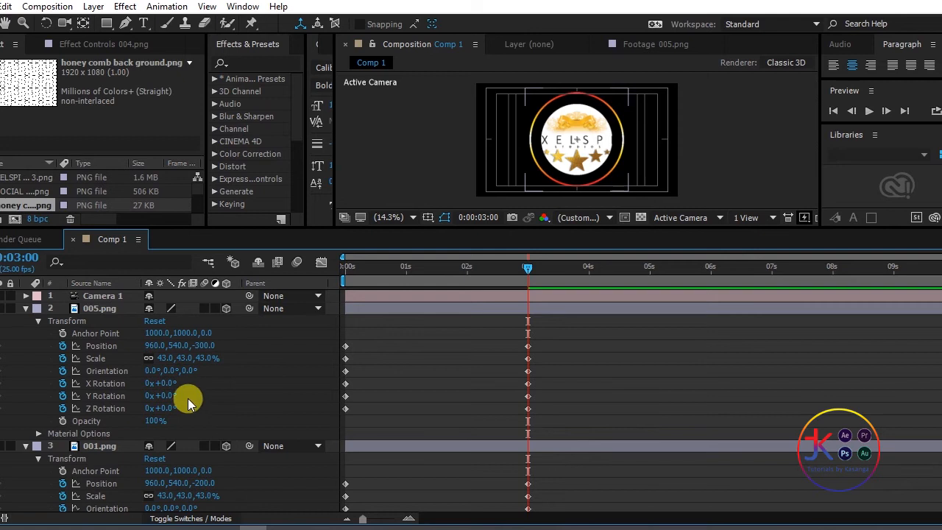
{"action": "left_click", "coordinate": [208, 356]}
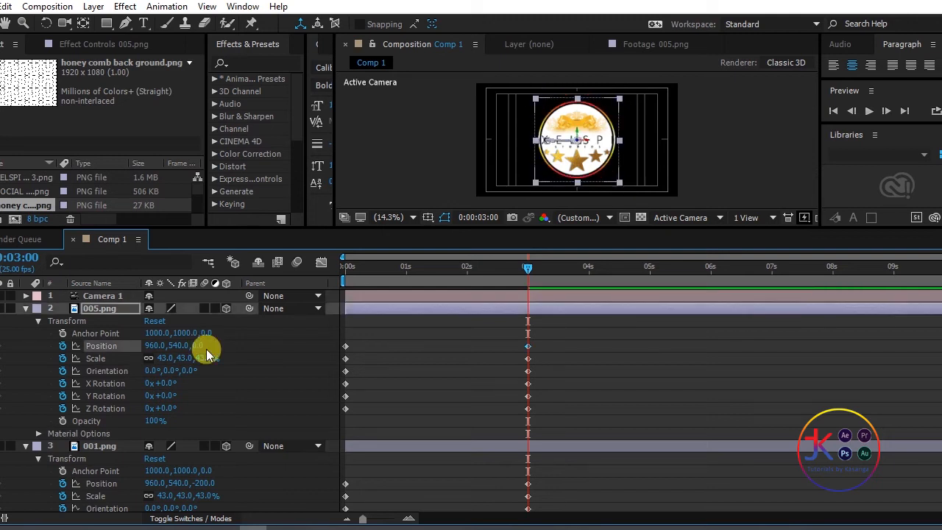
Step: Enlarge the composition viewer and play the logo animation from 0:00:00:00
{"action": "left_click_drag", "start_coordinate": [458, 228], "coordinate": [445, 305]}
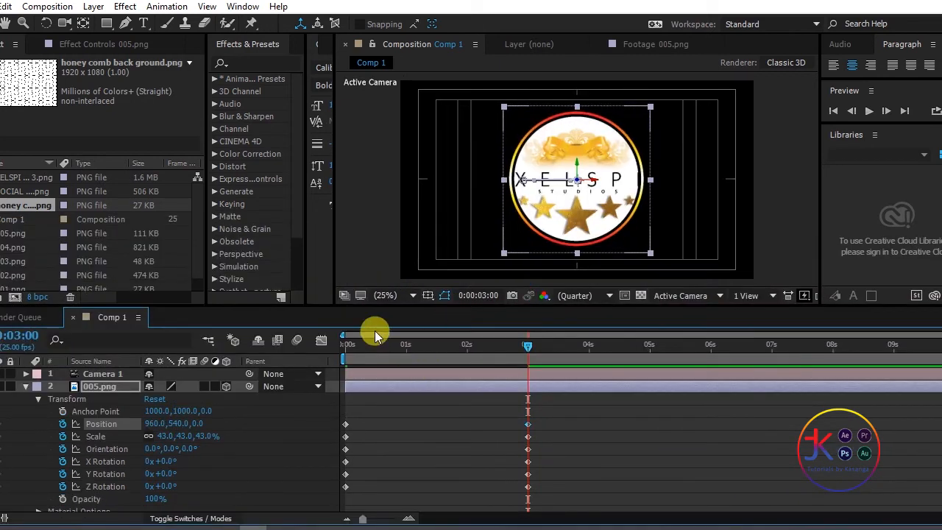
{"action": "left_click", "coordinate": [349, 344]}
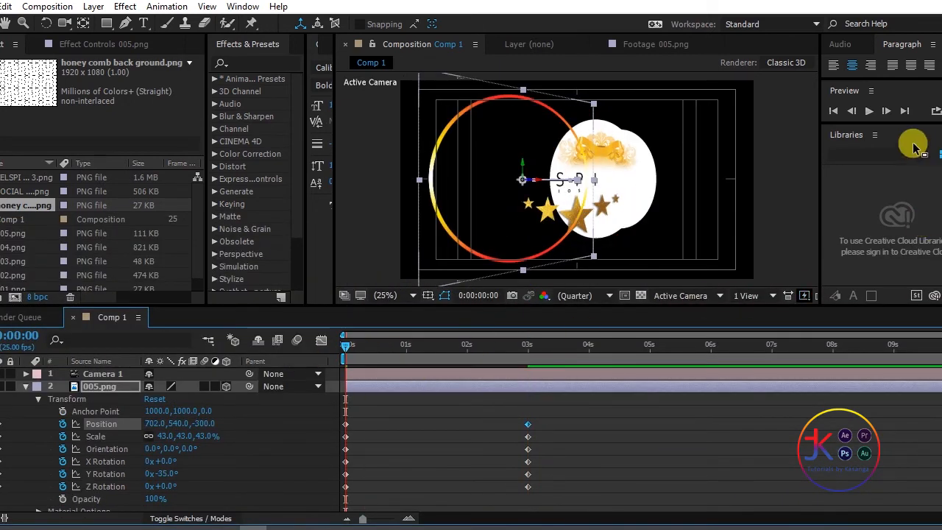
{"action": "left_click", "coordinate": [871, 112]}
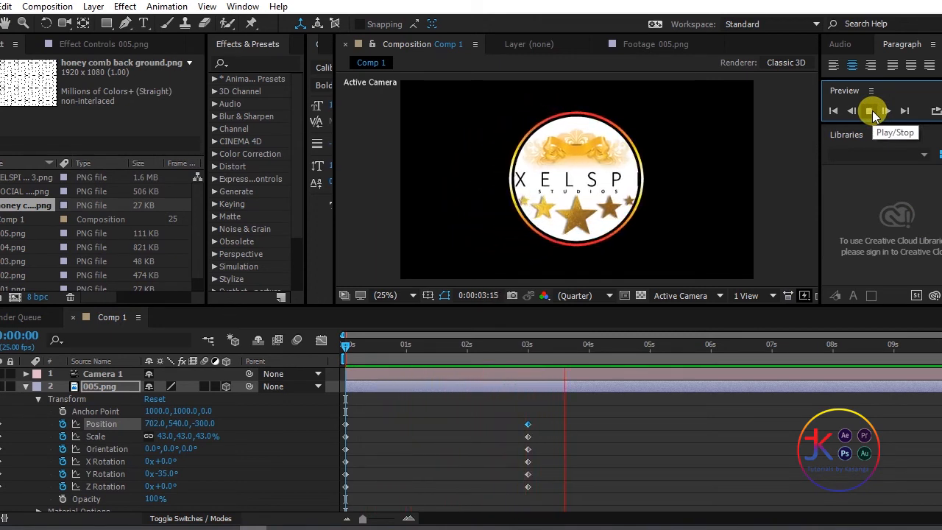
Step: Stop the logo playback and scrub from the start of the composition to 0:00:03:00
{"action": "key", "text": "space"}
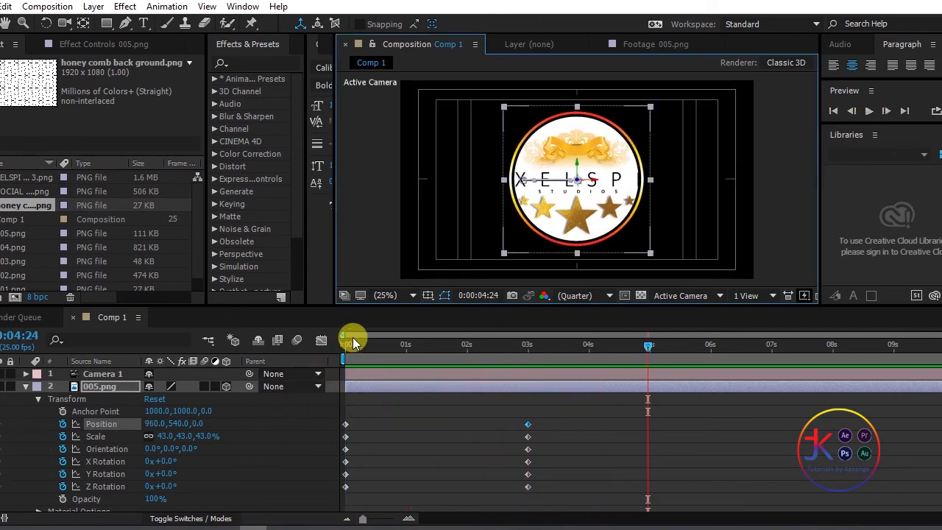
{"action": "left_click", "coordinate": [347, 348]}
{"action": "left_click_drag", "start_coordinate": [350, 354], "coordinate": [527, 363]}
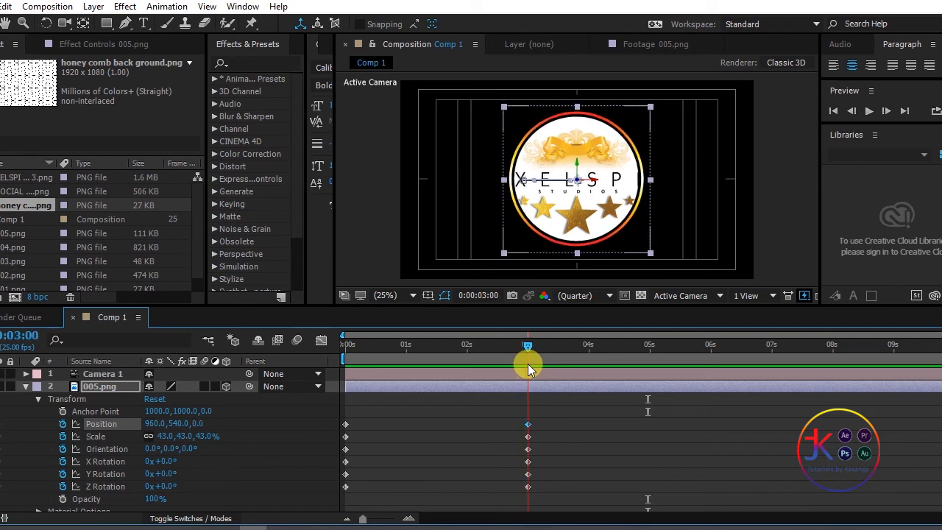
Step: Collapse the expanded properties of all layers in Comp 1 and leave no layer selected
{"action": "left_click", "coordinate": [26, 387]}
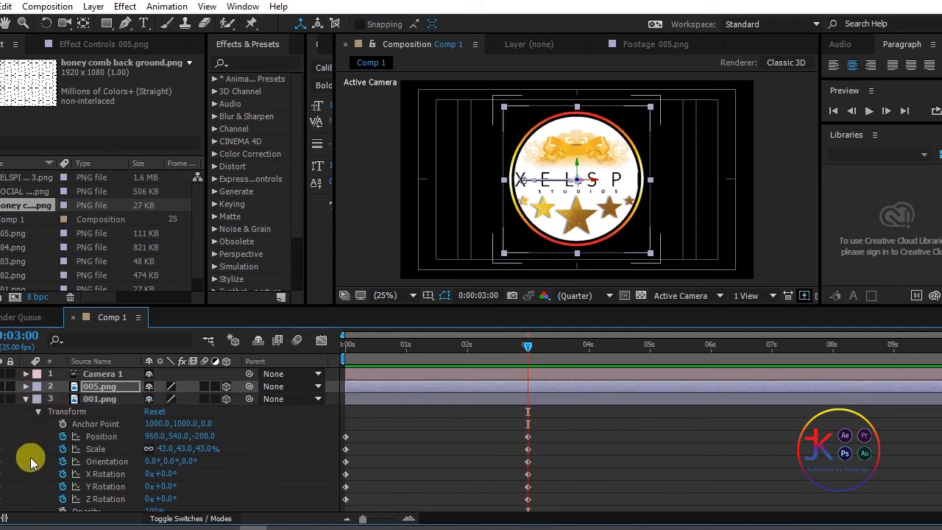
{"action": "key", "text": "ctrl+a"}
{"action": "left_click", "coordinate": [26, 399]}
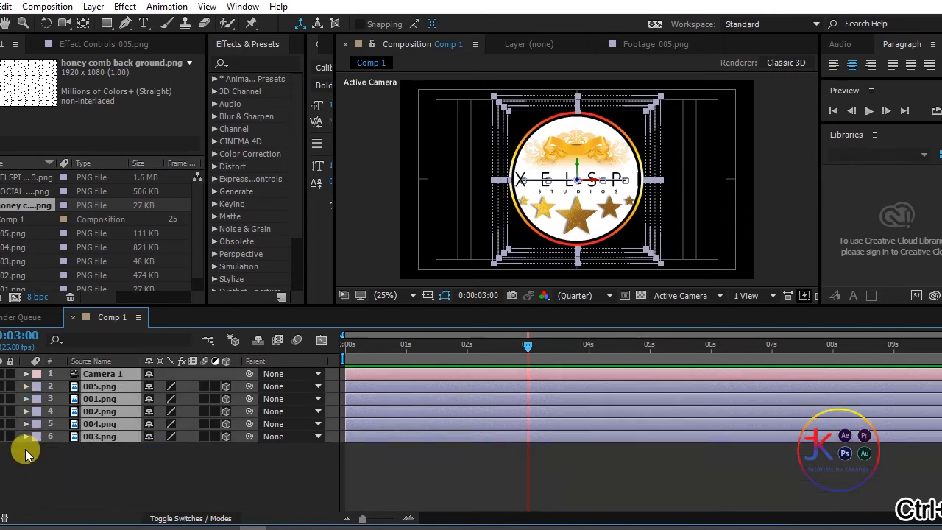
{"action": "left_click", "coordinate": [41, 464]}
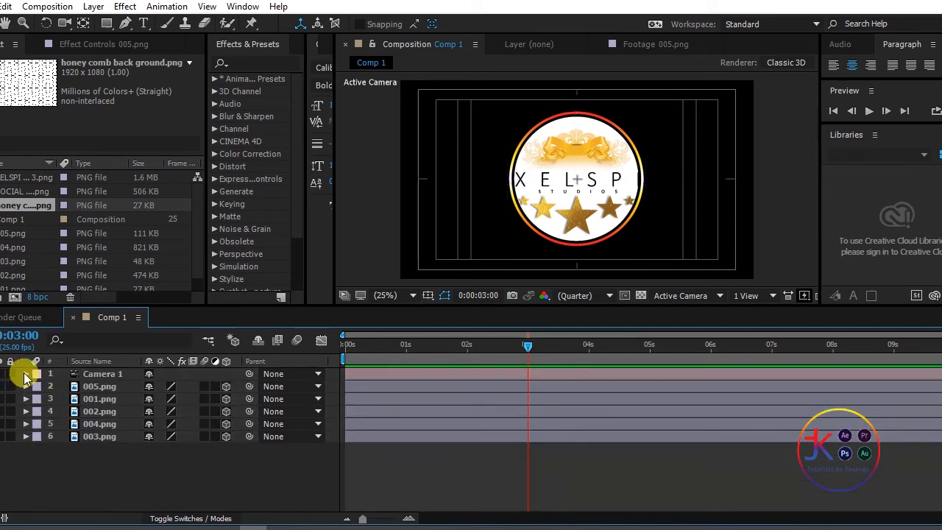
Step: At 0:00:00:00, set Camera 1's X position to 1316 and its Y Rotation to -7°
{"action": "left_click", "coordinate": [25, 374]}
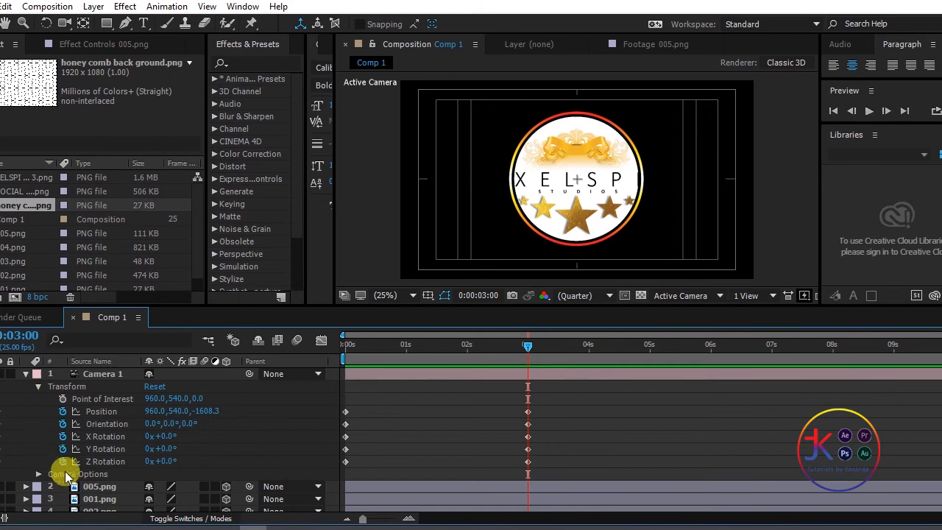
{"action": "left_click_drag", "start_coordinate": [403, 344], "coordinate": [342, 354]}
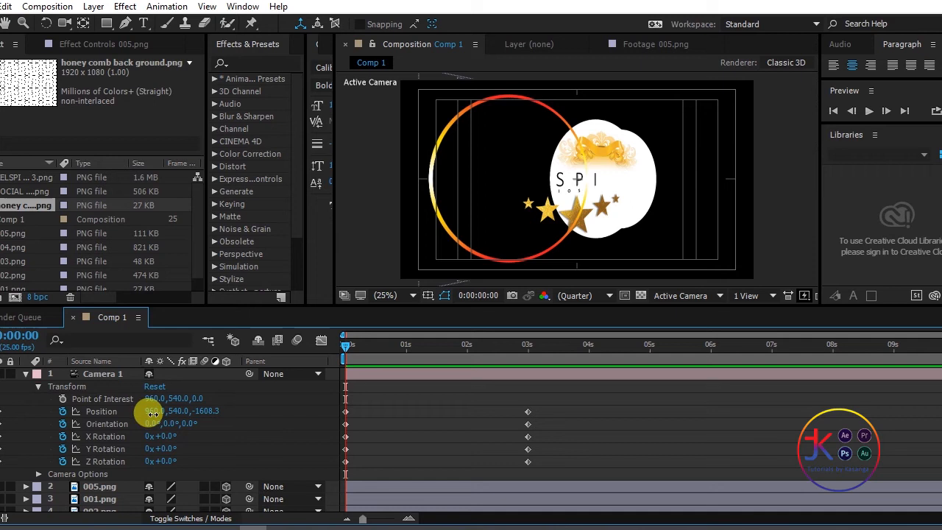
{"action": "left_click_drag", "start_coordinate": [157, 411], "coordinate": [397, 395]}
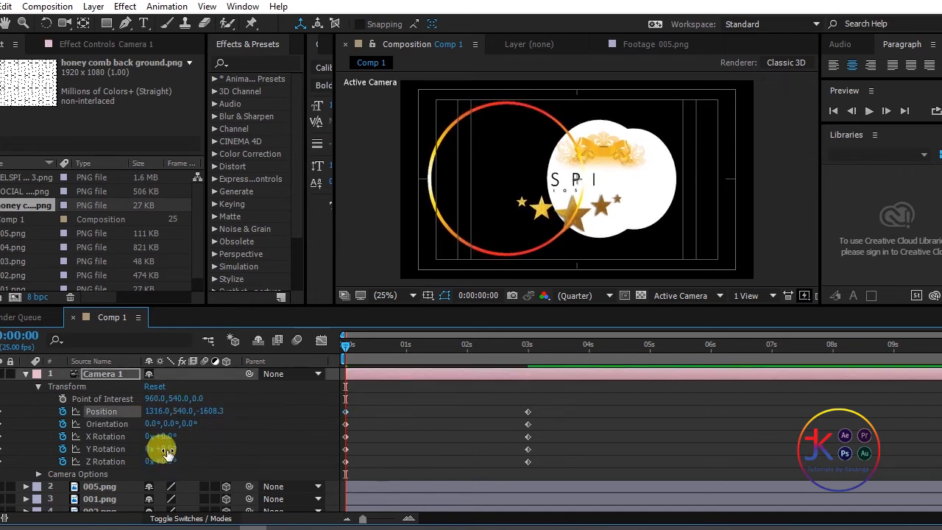
{"action": "mouse_move", "coordinate": [168, 448]}
{"action": "left_mouse_down"}
{"action": "mouse_move", "coordinate": [179, 441]}
{"action": "mouse_move", "coordinate": [160, 455]}
{"action": "mouse_move", "coordinate": [174, 456]}
{"action": "left_mouse_up"}
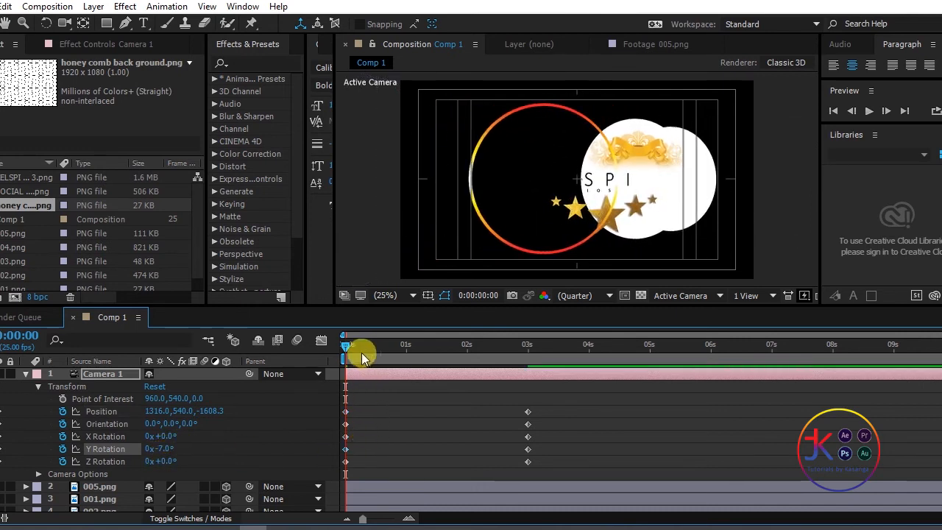
Step: Scrub from the start to 0:00:03:12 to check the camera move on the logo
{"action": "left_click_drag", "start_coordinate": [350, 351], "coordinate": [399, 347]}
{"action": "left_click_drag", "start_coordinate": [457, 347], "coordinate": [560, 347]}
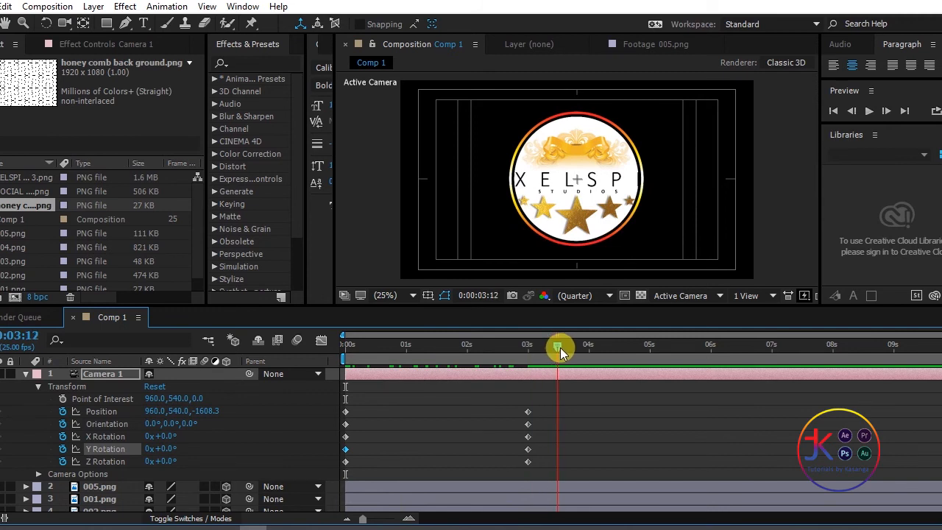
{"action": "left_click", "coordinate": [608, 211]}
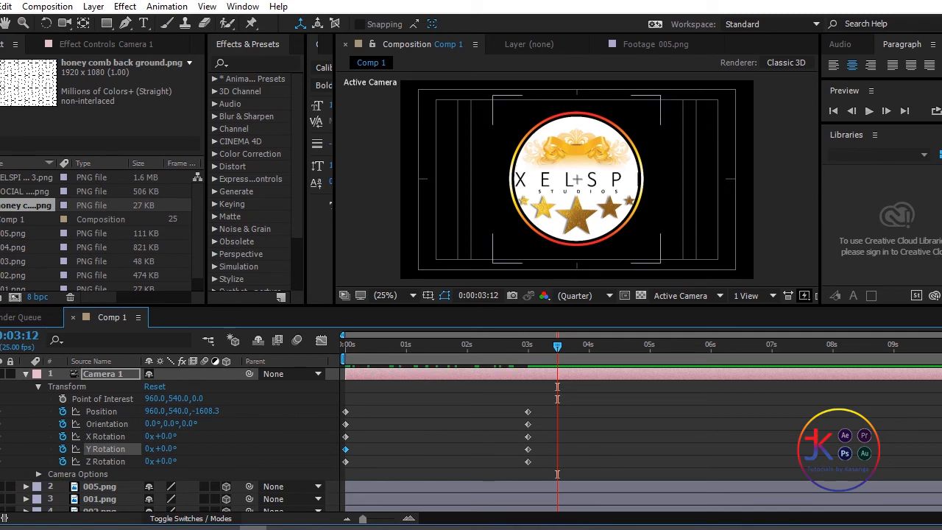
Step: Set the 001.png text layer's Scale to 30% at its 0:00:03:00 keyframe
{"action": "left_click", "coordinate": [87, 499]}
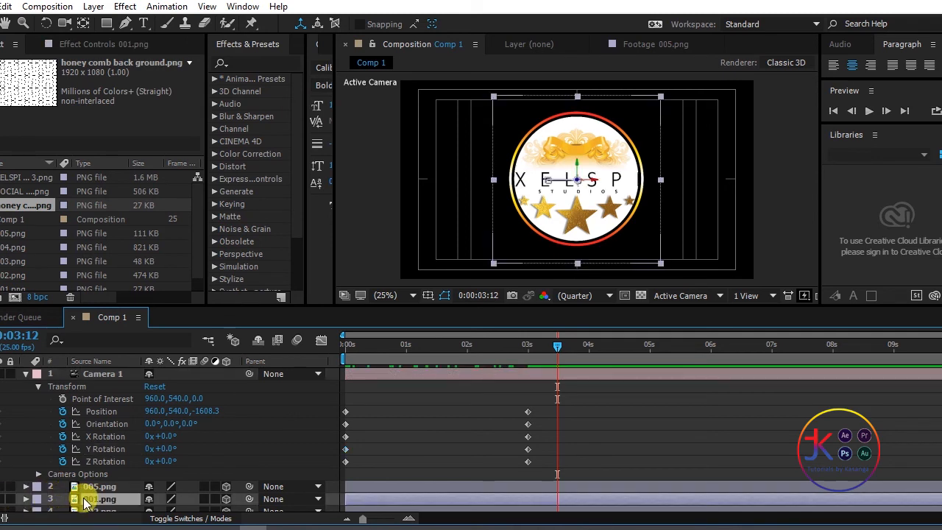
{"action": "key", "text": "s"}
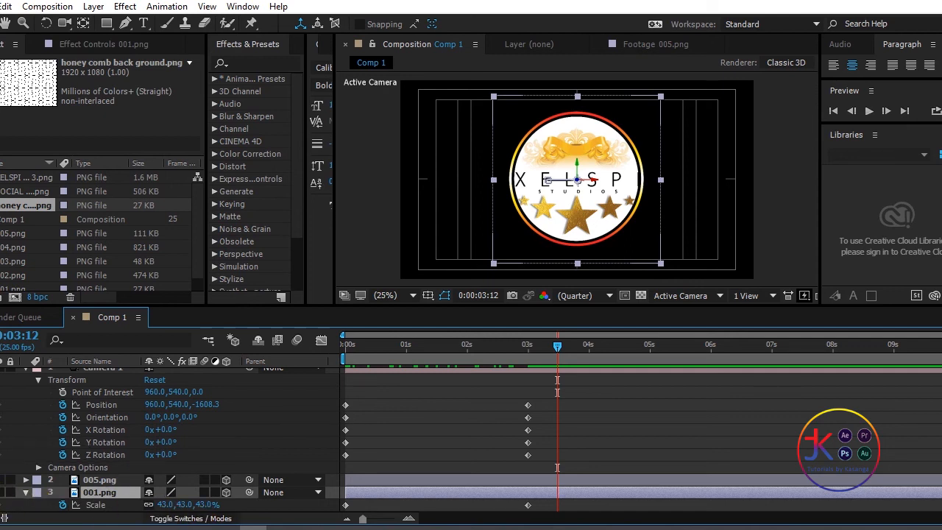
{"action": "left_click", "coordinate": [1, 505]}
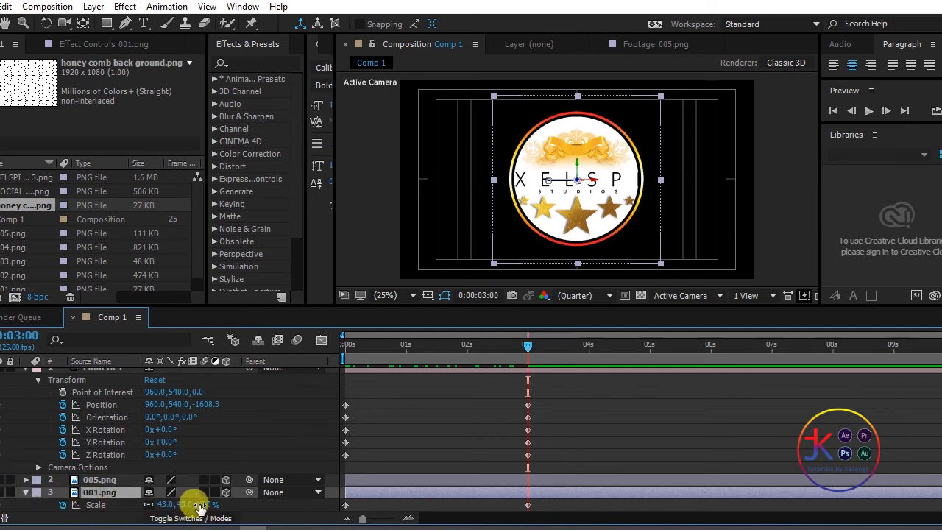
{"action": "left_click_drag", "start_coordinate": [197, 504], "coordinate": [191, 506]}
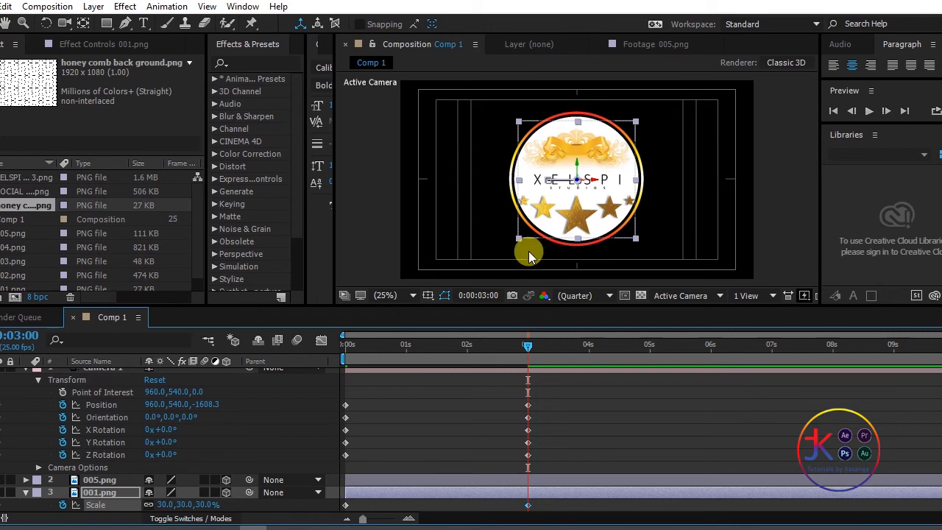
Step: Set the 002.png stars layer's Scale to 38% at 0:00:03:00
{"action": "scroll", "coordinate": [94, 492], "scroll_direction": "down", "scroll_amount": 2}
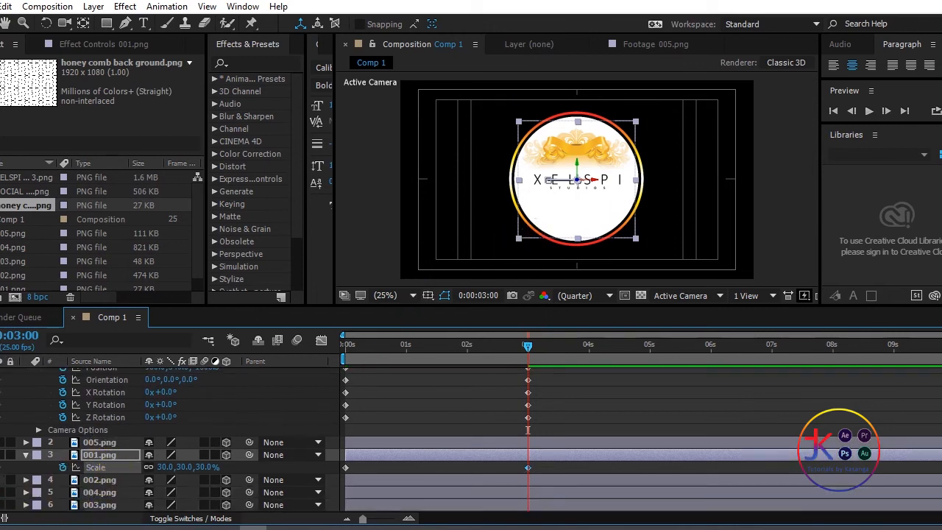
{"action": "left_click", "coordinate": [92, 482]}
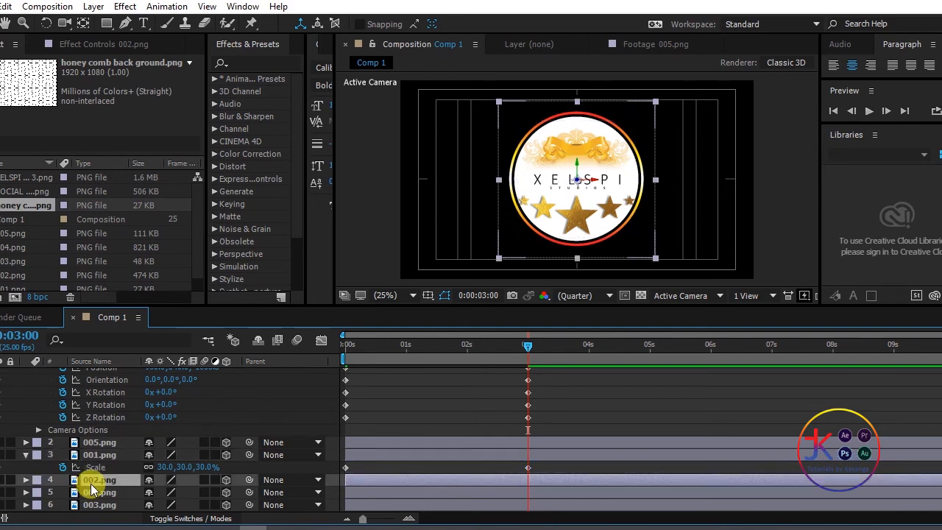
{"action": "key", "text": "s"}
{"action": "mouse_move", "coordinate": [208, 497]}
{"action": "left_mouse_down"}
{"action": "mouse_move", "coordinate": [192, 494]}
{"action": "mouse_move", "coordinate": [200, 491]}
{"action": "left_mouse_up"}
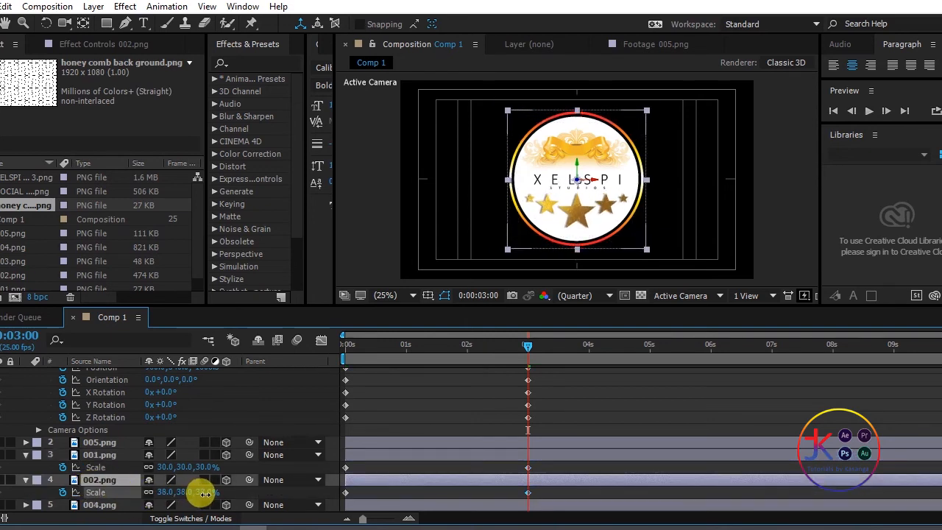
Step: Play the logo animation from the beginning, stop it, and return to 0:00:00:00
{"action": "left_click", "coordinate": [355, 346]}
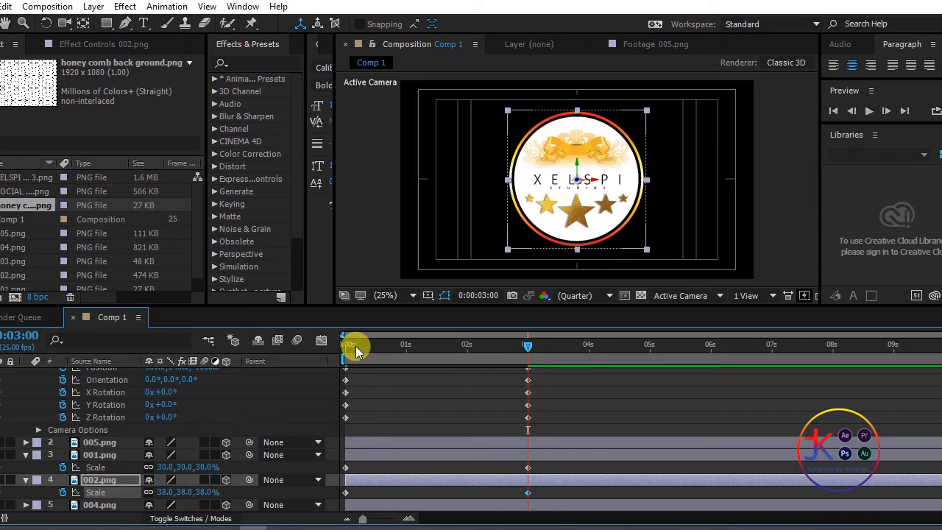
{"action": "key", "text": "space"}
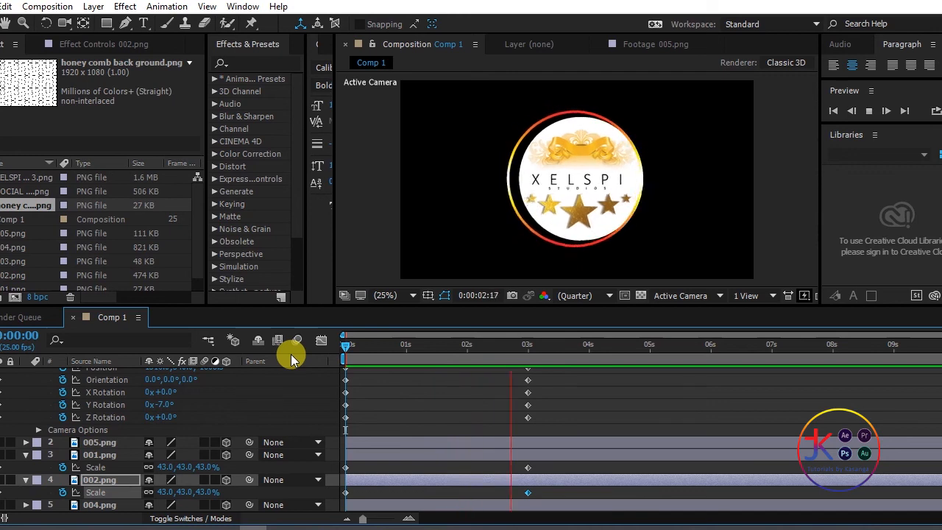
{"action": "key", "text": "space"}
{"action": "left_click_drag", "start_coordinate": [404, 347], "coordinate": [329, 368]}
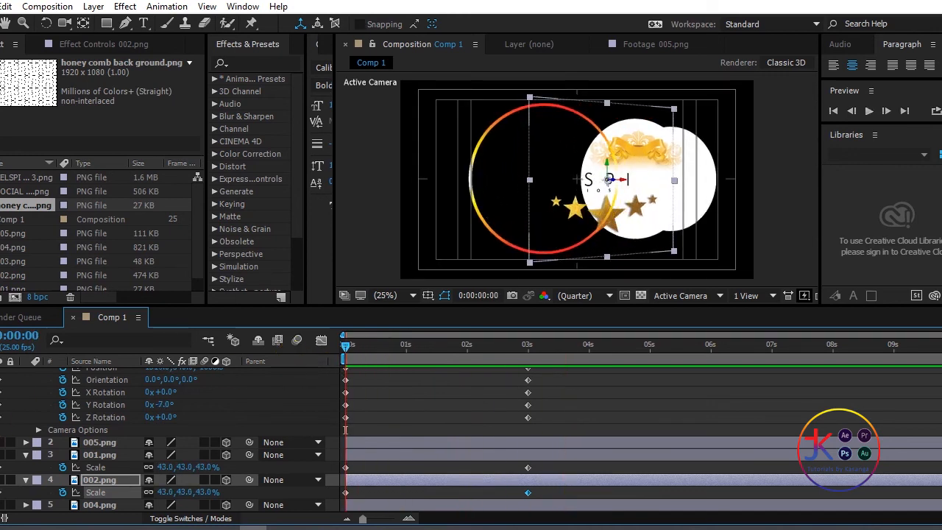
Step: Collapse the Camera 1 properties and scrub through the logo animation to 0:00:06:16
{"action": "scroll", "coordinate": [55, 429], "scroll_direction": "up", "scroll_amount": 2}
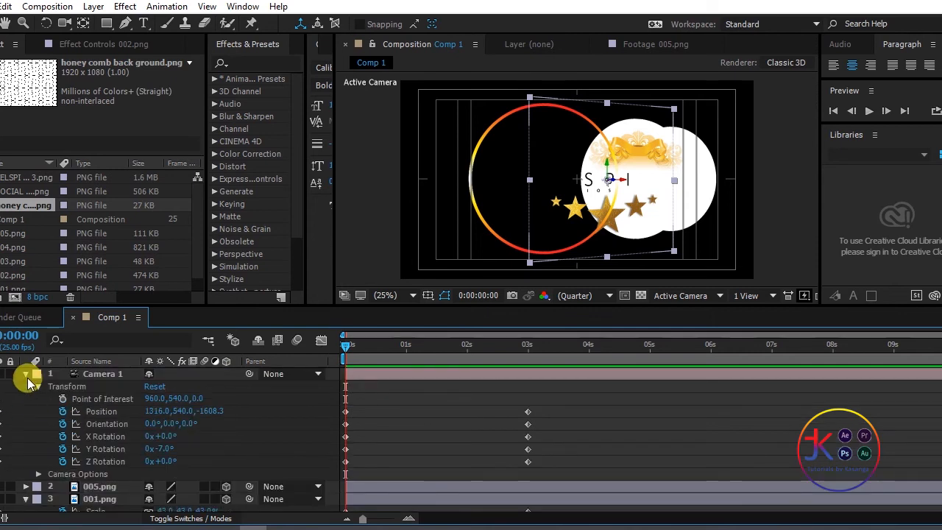
{"action": "left_click", "coordinate": [27, 375]}
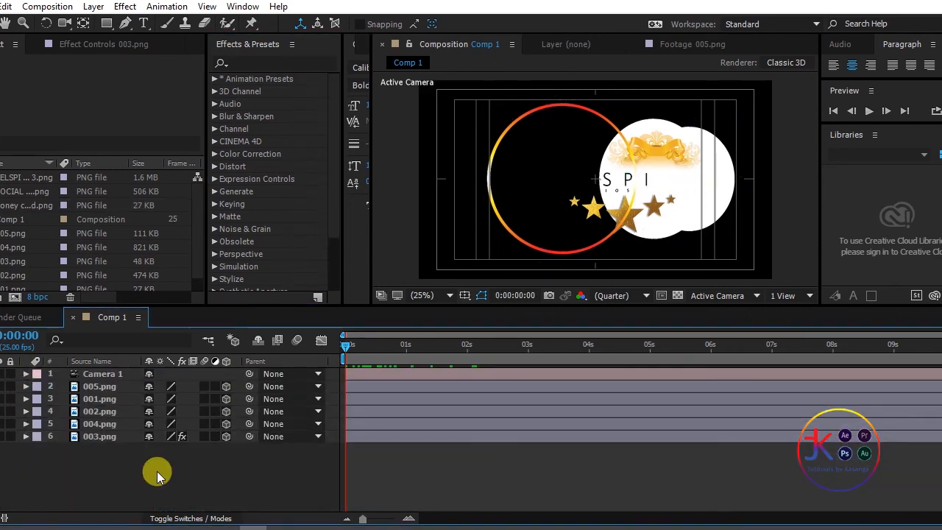
{"action": "left_click_drag", "start_coordinate": [353, 343], "coordinate": [749, 343]}
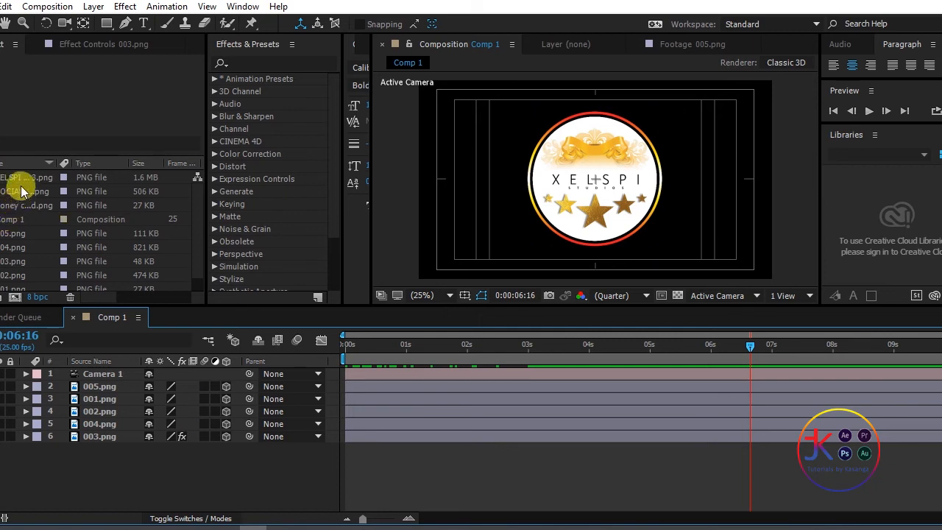
Step: Add the honey comb background image beneath 003.png as a 3D layer and expand its Transform properties
{"action": "scroll", "coordinate": [10, 259], "scroll_direction": "down", "scroll_amount": 1}
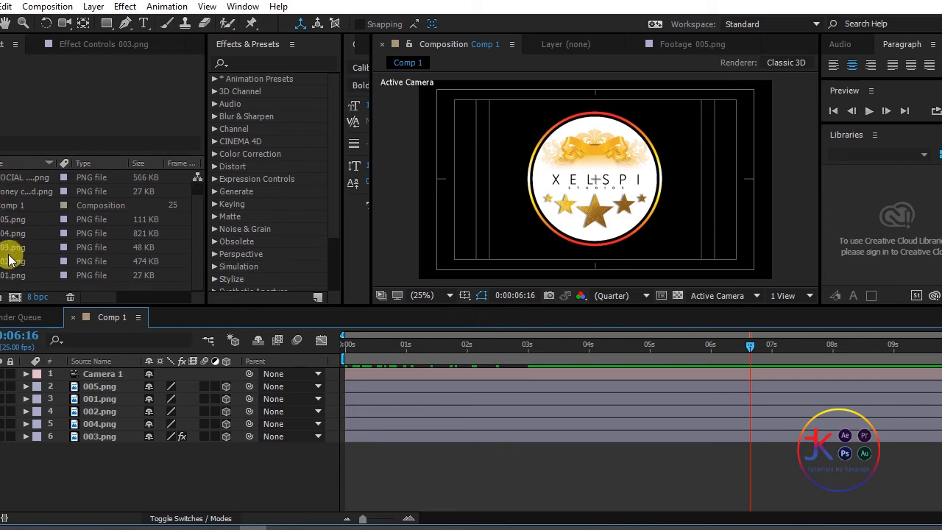
{"action": "left_click", "coordinate": [22, 191]}
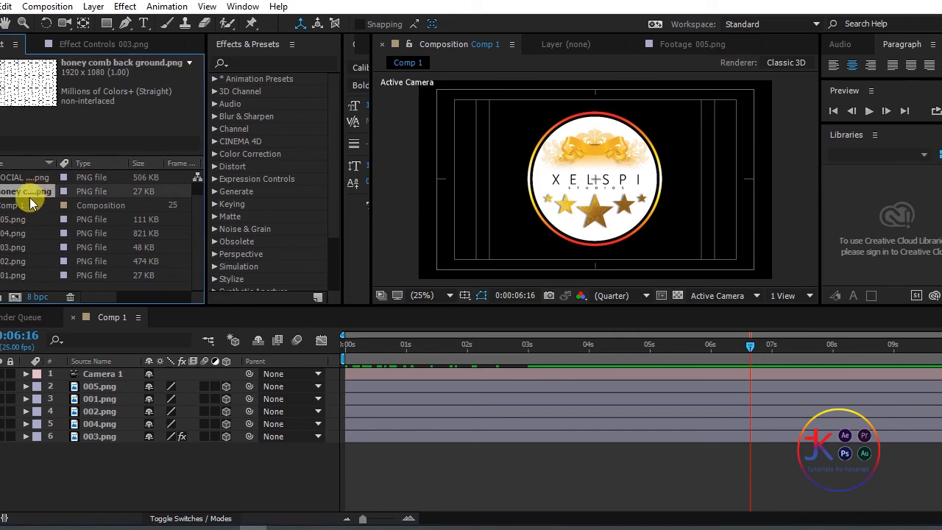
{"action": "left_click_drag", "start_coordinate": [13, 194], "coordinate": [10, 468]}
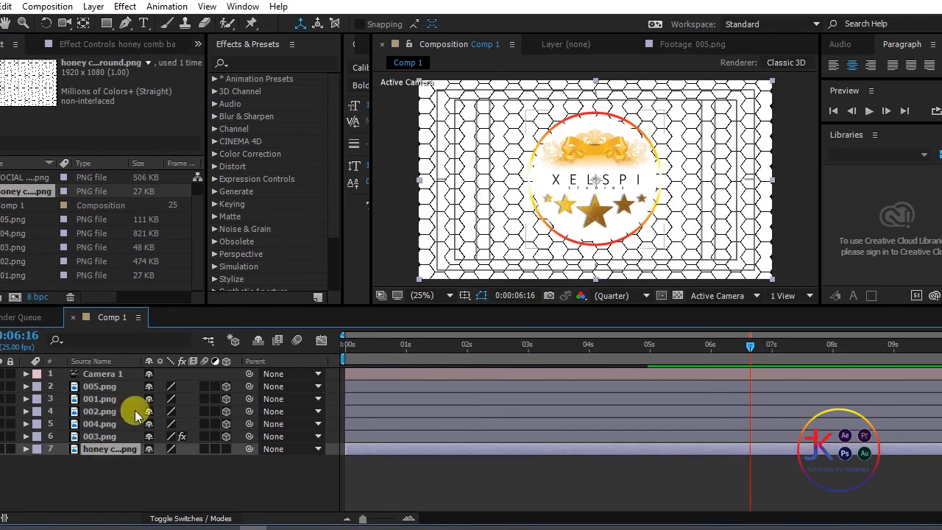
{"action": "left_click", "coordinate": [226, 449]}
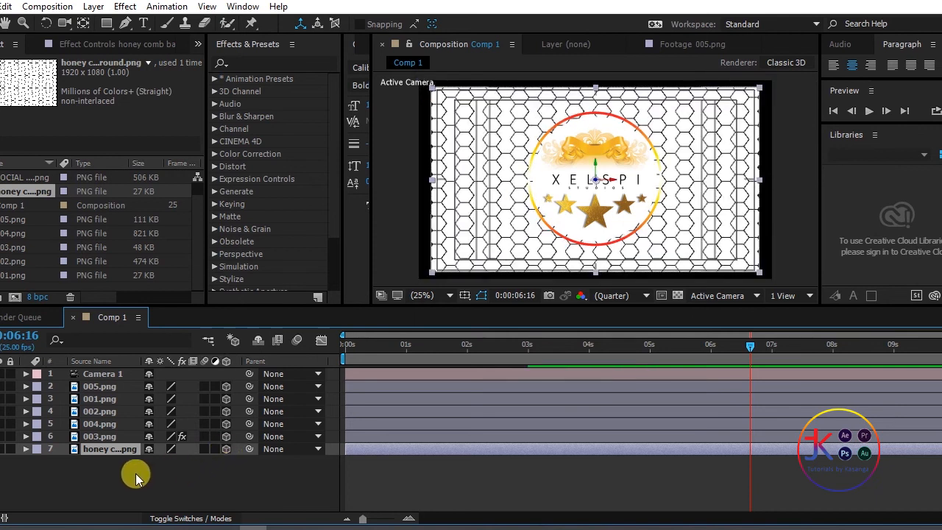
{"action": "left_click", "coordinate": [26, 449]}
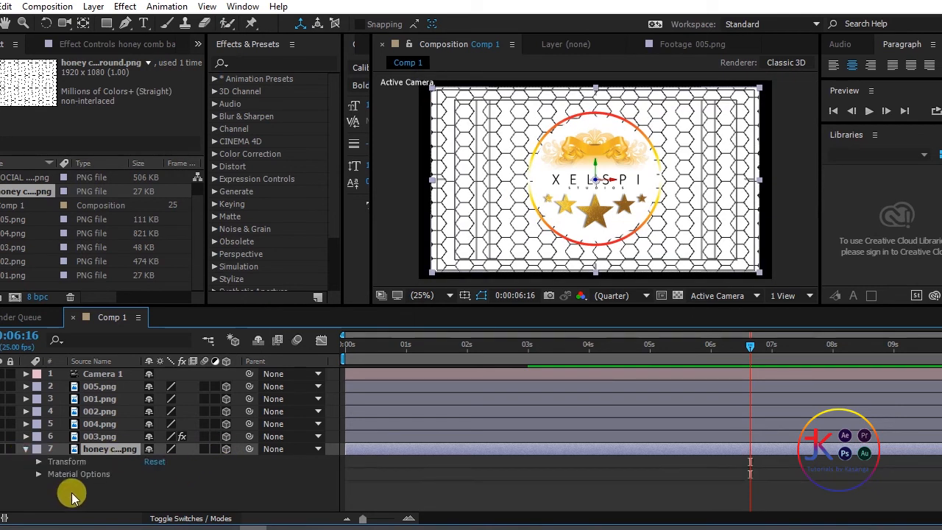
{"action": "left_click", "coordinate": [38, 462]}
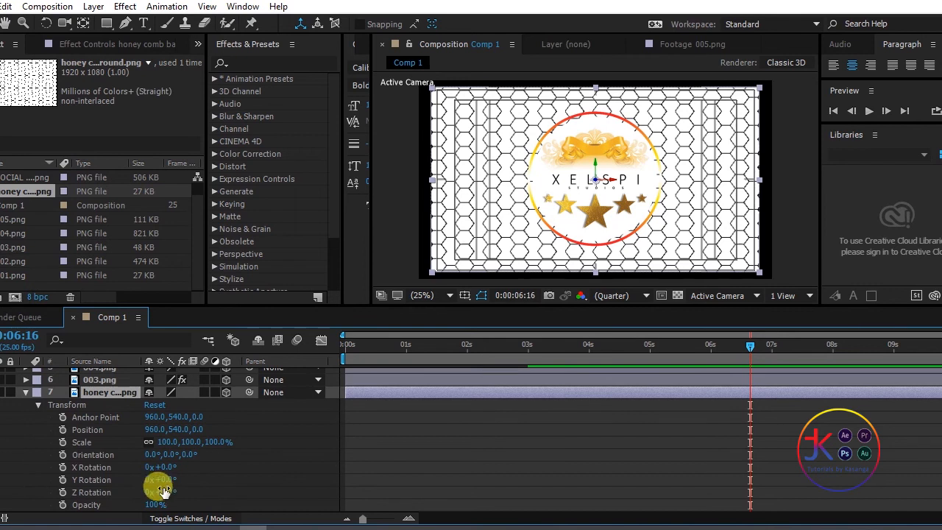
Step: Try rotating the honey comb layer around its Y and Z axes, resetting each rotation to 0°
{"action": "left_click_drag", "start_coordinate": [169, 478], "coordinate": [182, 479]}
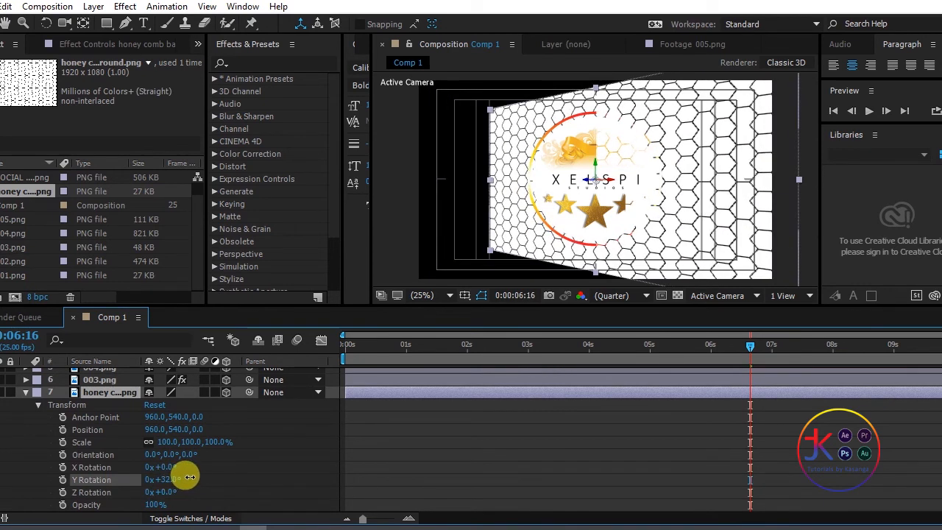
{"action": "left_click", "coordinate": [169, 478]}
{"action": "type", "text": "0"}
{"action": "left_click", "coordinate": [157, 502]}
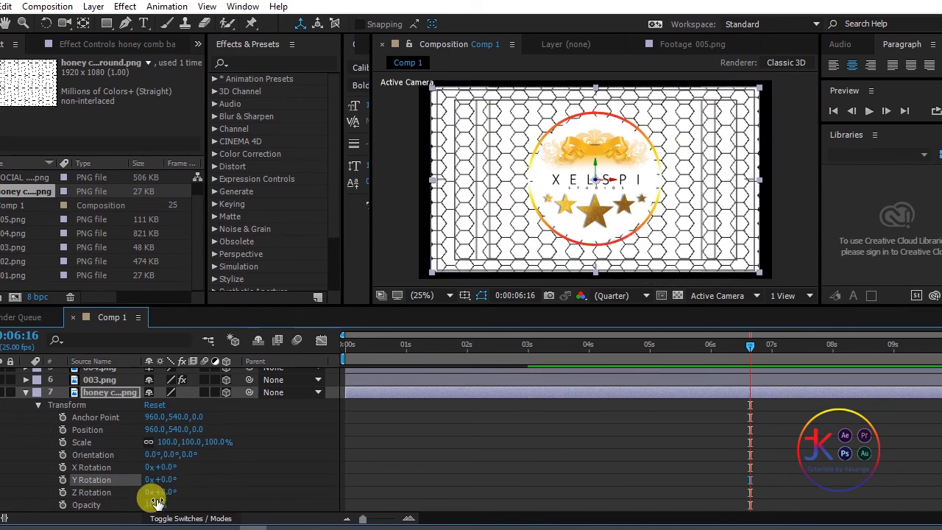
{"action": "mouse_move", "coordinate": [161, 492]}
{"action": "left_mouse_down"}
{"action": "mouse_move", "coordinate": [181, 488]}
{"action": "mouse_move", "coordinate": [175, 495]}
{"action": "left_mouse_up"}
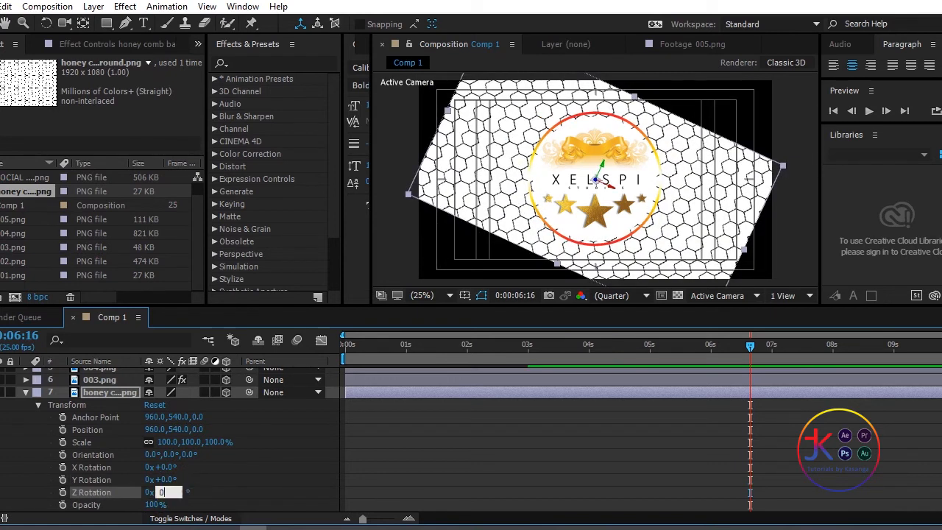
{"action": "type", "text": "0"}
{"action": "left_click", "coordinate": [169, 475]}
Step: Lay the honey comb layer down as a floor with X Rotation -77° and Y position 898
{"action": "left_click_drag", "start_coordinate": [169, 467], "coordinate": [135, 492]}
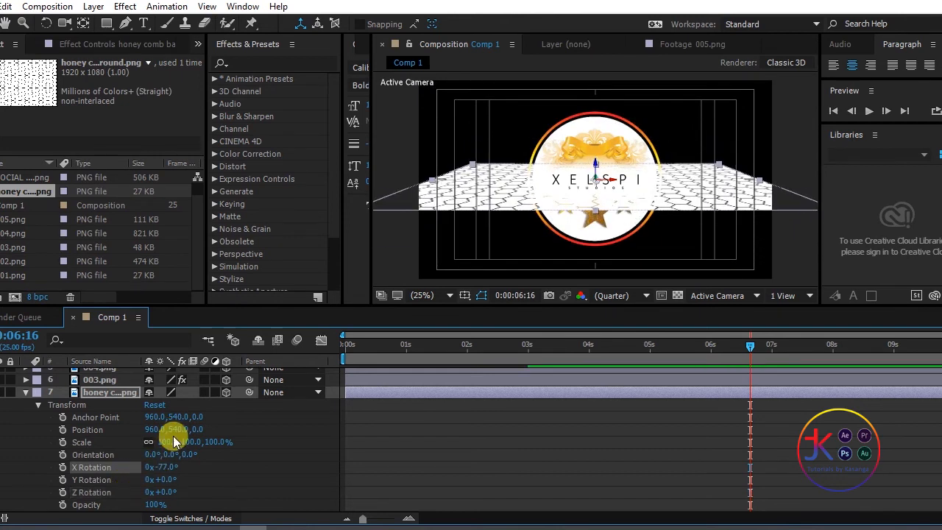
{"action": "left_click_drag", "start_coordinate": [181, 428], "coordinate": [435, 433]}
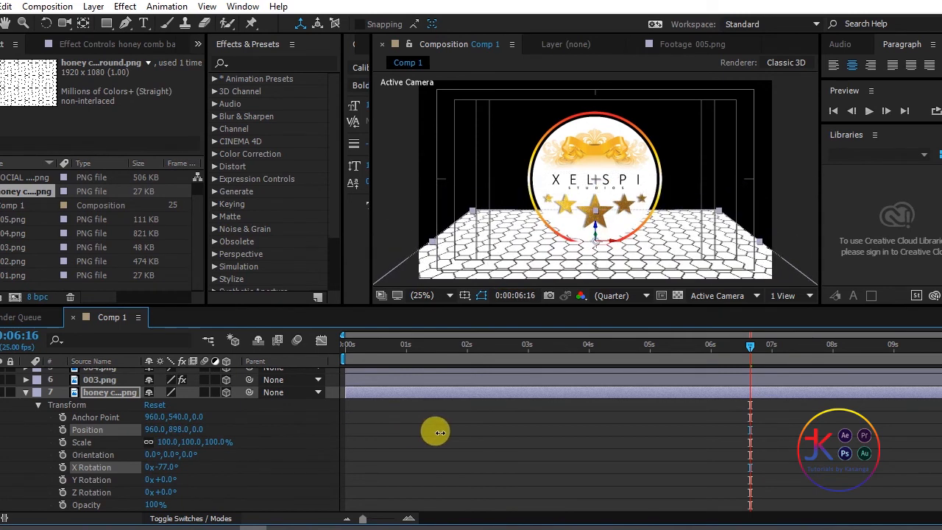
Step: Enlarge the honey comb floor layer's Scale to 664% and redisplay its full Transform properties
{"action": "key", "text": "s"}
{"action": "left_click_drag", "start_coordinate": [204, 460], "coordinate": [615, 456]}
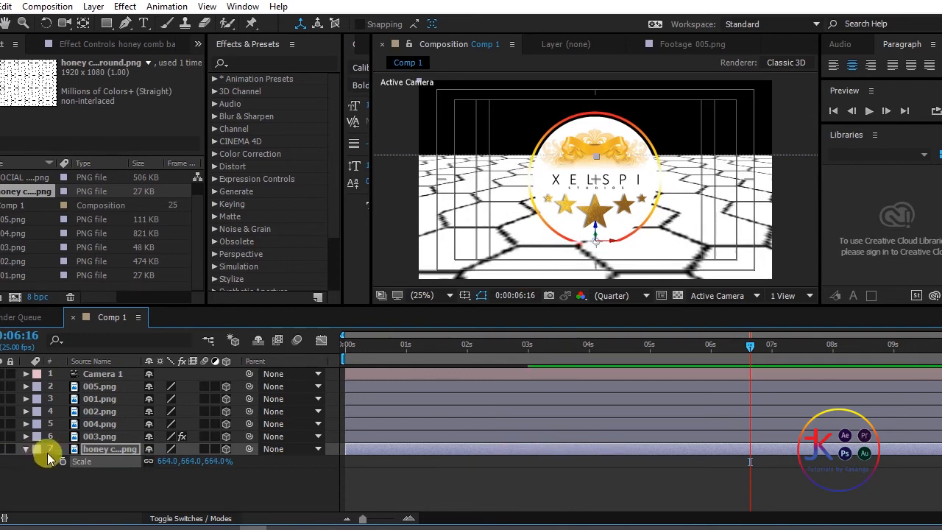
{"action": "left_click", "coordinate": [24, 449]}
{"action": "left_click", "coordinate": [25, 449]}
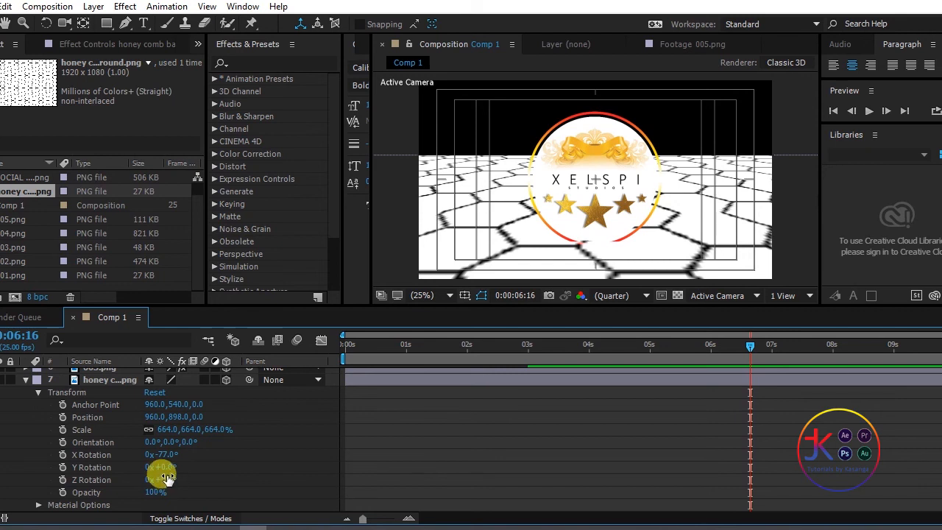
Step: Lower and flatten the honey comb floor with Y position 1069 and X Rotation -101°
{"action": "left_click_drag", "start_coordinate": [162, 454], "coordinate": [160, 461]}
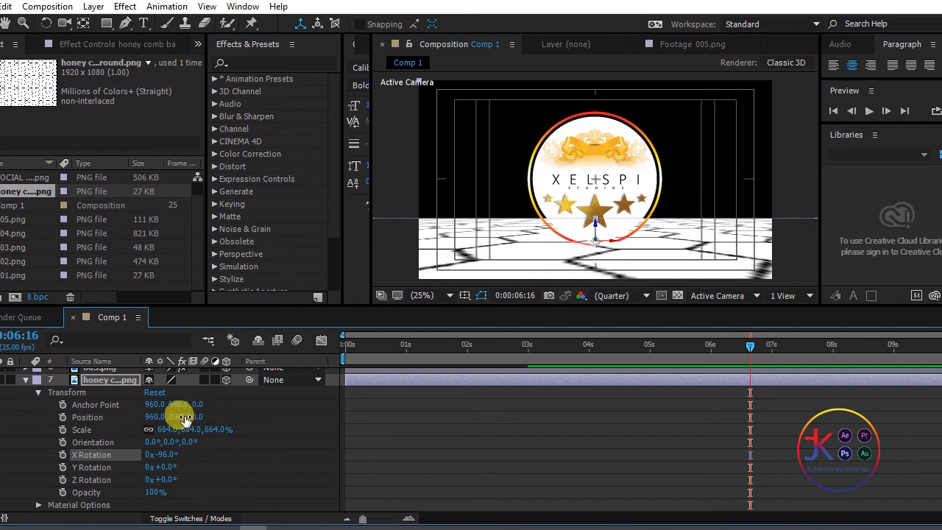
{"action": "left_click_drag", "start_coordinate": [178, 417], "coordinate": [299, 414]}
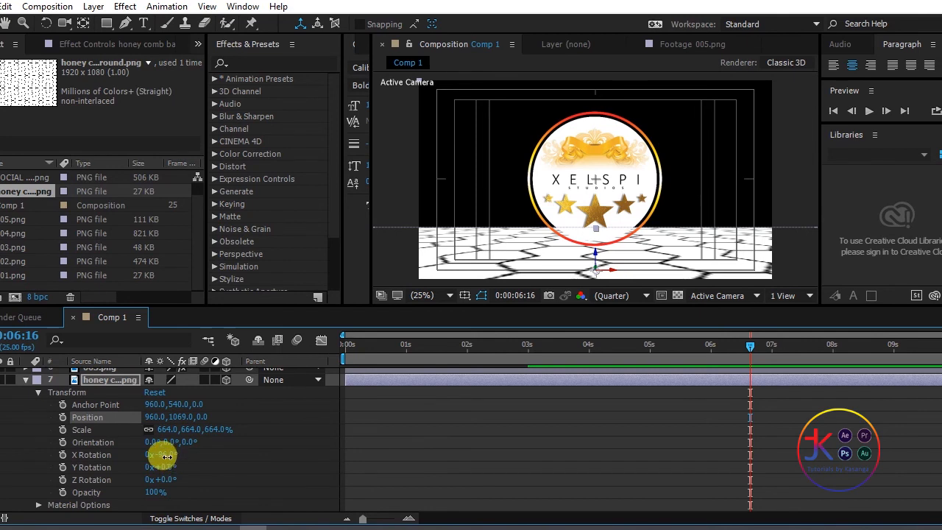
{"action": "left_click_drag", "start_coordinate": [165, 456], "coordinate": [166, 456]}
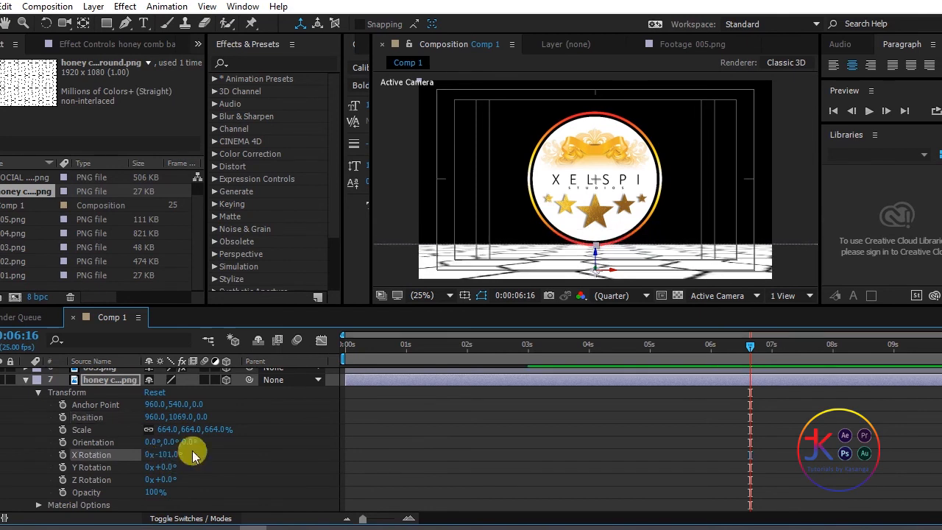
Step: Preview the logo animation with the floor from 0:00:00:00 to 0:00:04:17, and collapse the honey comb layer
{"action": "left_click_drag", "start_coordinate": [374, 346], "coordinate": [269, 361]}
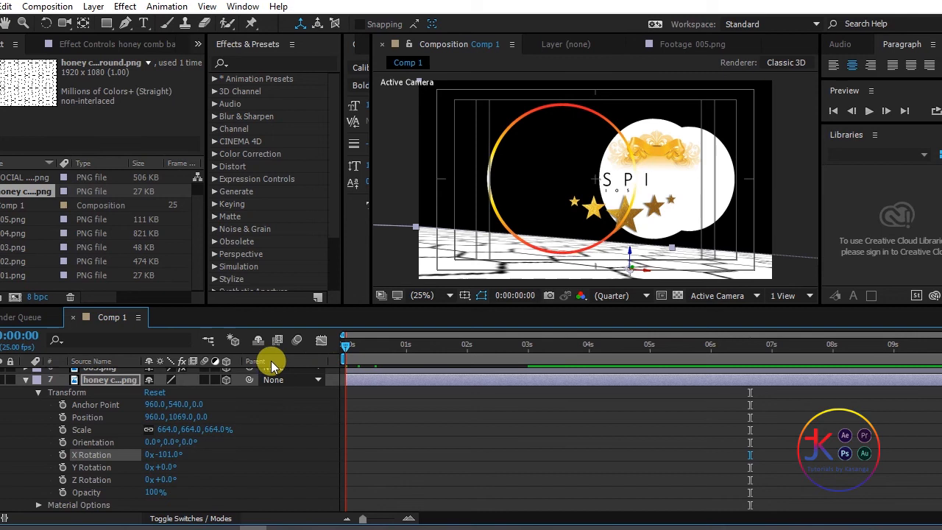
{"action": "key", "text": "space"}
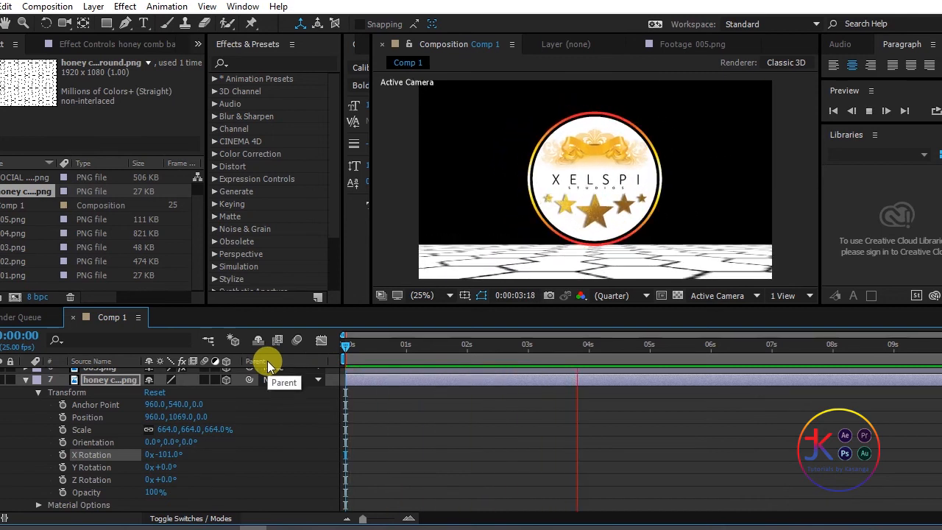
{"action": "key", "text": "space"}
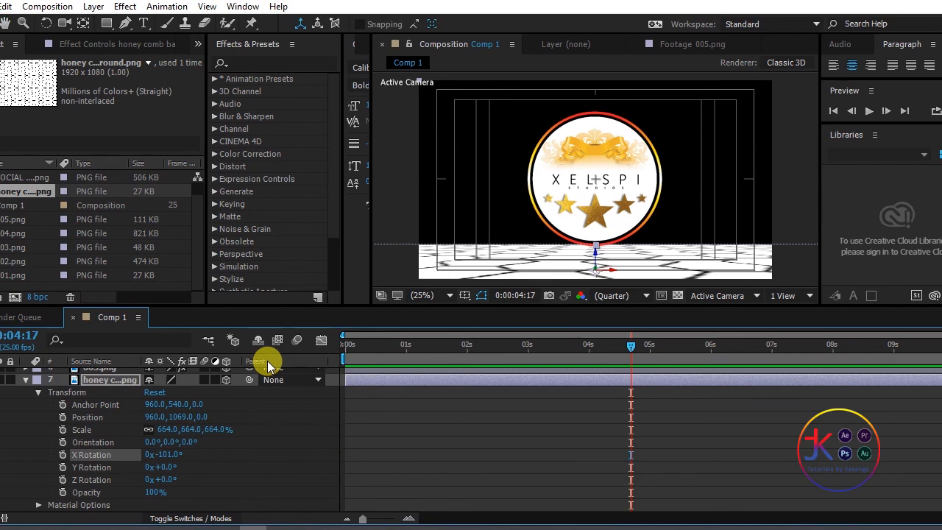
{"action": "key", "text": "F2"}
{"action": "left_click", "coordinate": [25, 380]}
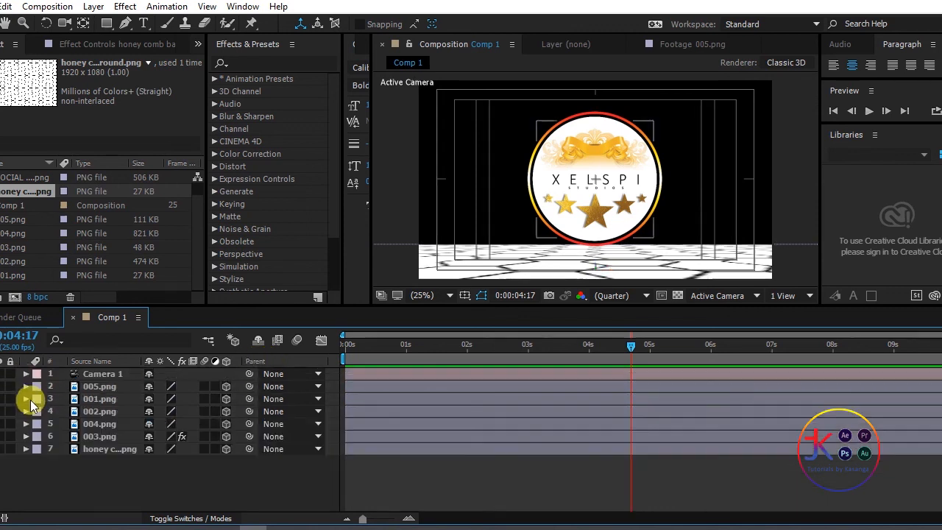
Step: Add a second copy of the honey comb image beneath the floor as a 3D layer and expand its Transform properties
{"action": "left_click_drag", "start_coordinate": [27, 197], "coordinate": [138, 461]}
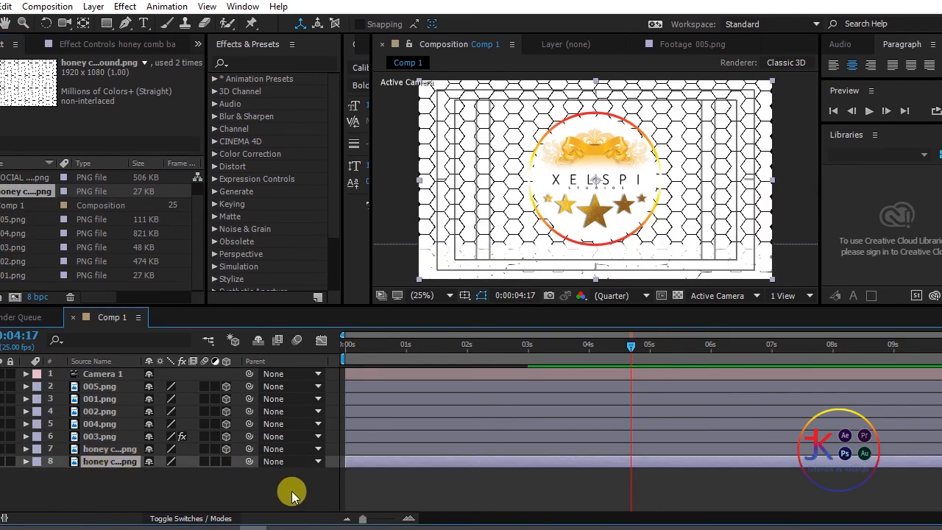
{"action": "left_click", "coordinate": [225, 461]}
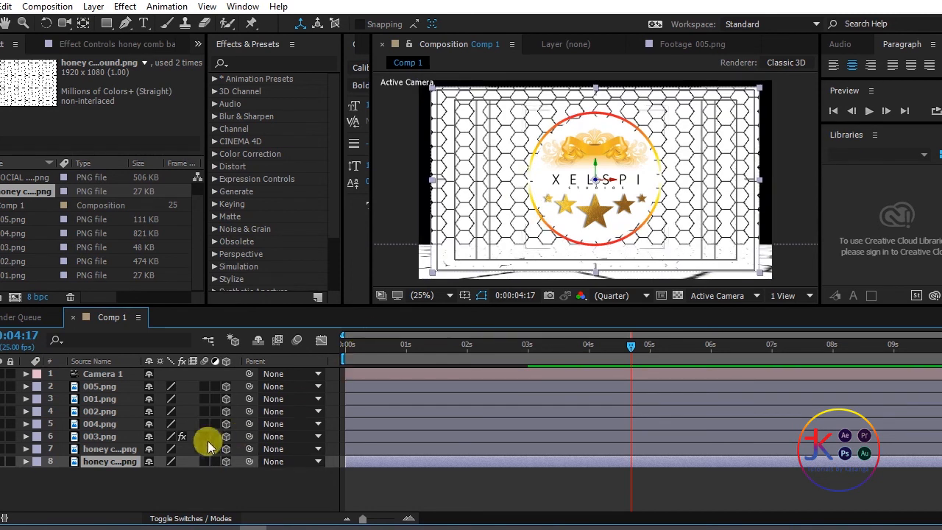
{"action": "key", "text": "s"}
{"action": "key", "text": "s"}
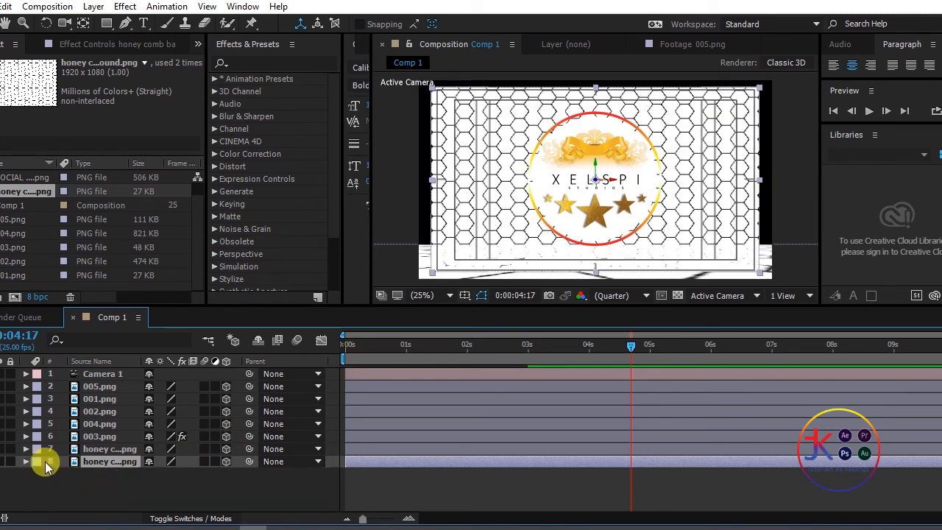
{"action": "left_click", "coordinate": [26, 461]}
{"action": "left_click", "coordinate": [39, 473]}
{"action": "scroll", "coordinate": [153, 493], "scroll_direction": "down", "scroll_amount": 3}
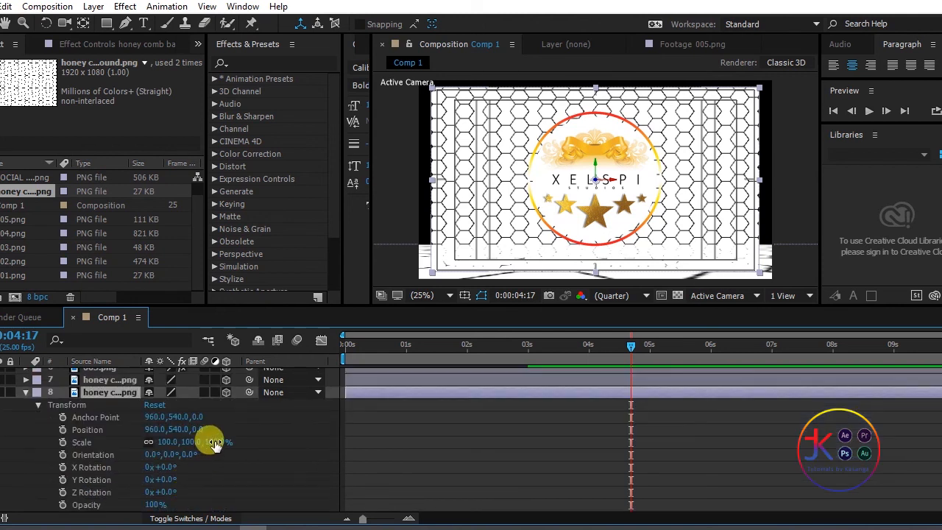
Step: Set the backdrop honey comb layer's Opacity to 5% and its Scale to 178%
{"action": "left_click", "coordinate": [156, 503]}
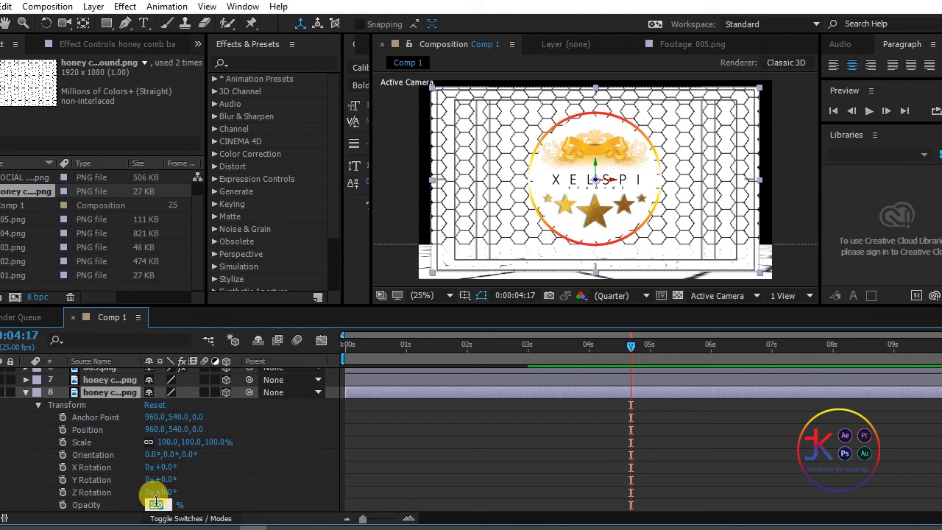
{"action": "type", "text": "5"}
{"action": "key", "text": "Return"}
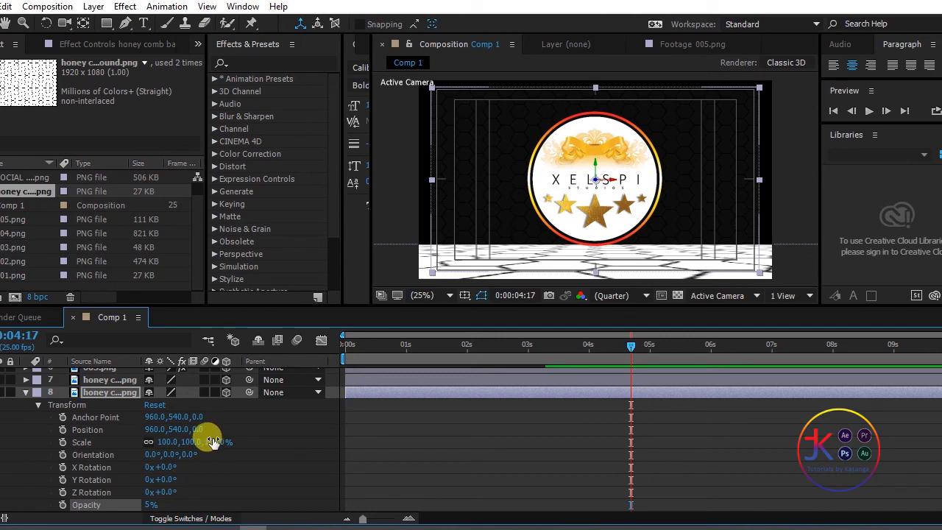
{"action": "left_click_drag", "start_coordinate": [214, 442], "coordinate": [270, 439]}
Step: Preview the animation from 0:00:00:00 with the faint honey comb backdrop behind the logo
{"action": "left_click_drag", "start_coordinate": [353, 345], "coordinate": [257, 352]}
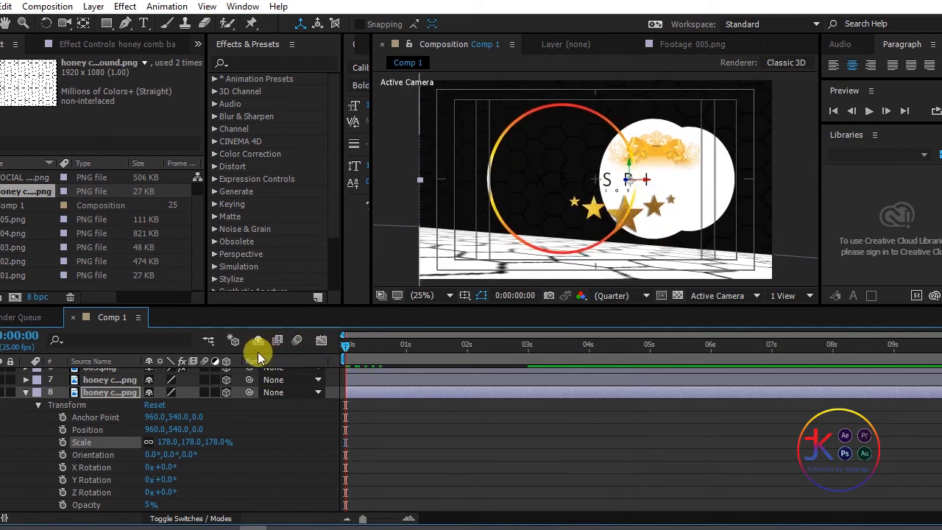
{"action": "key", "text": "space"}
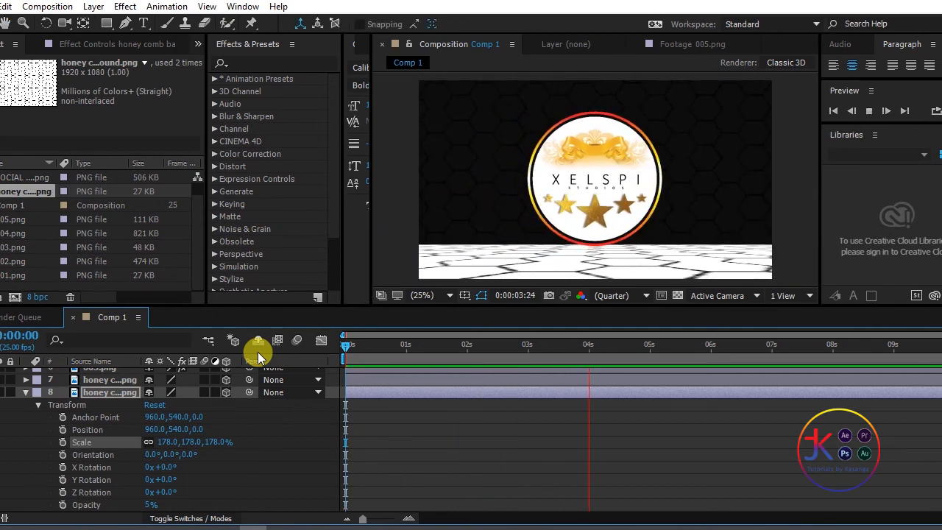
{"action": "key", "text": "space"}
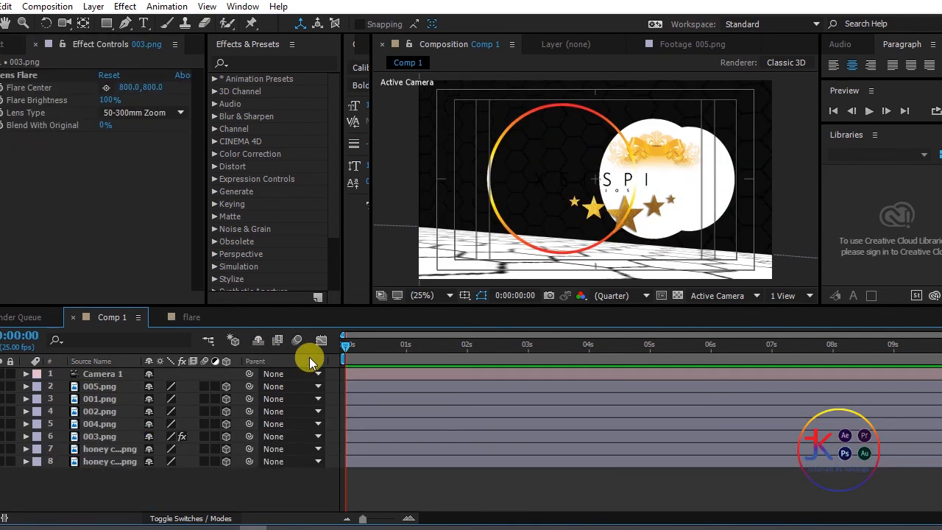
{"action": "key", "text": "space"}
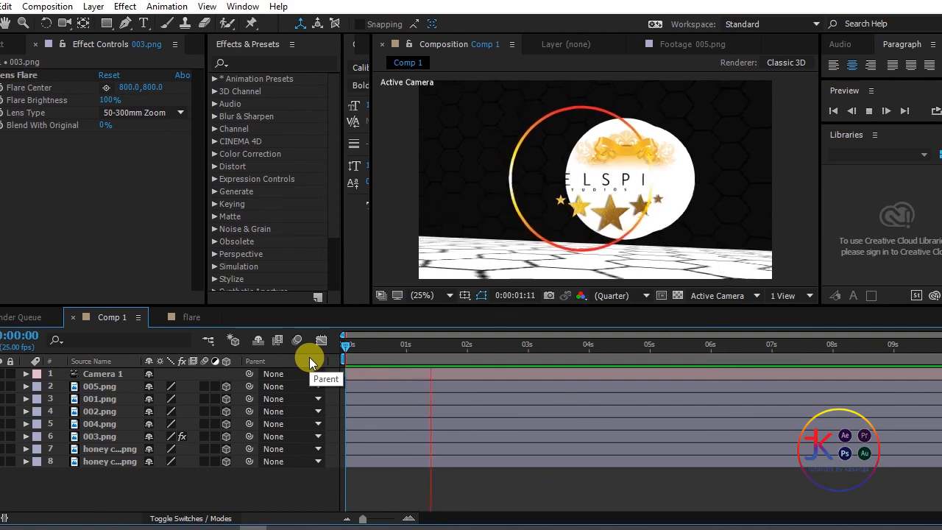